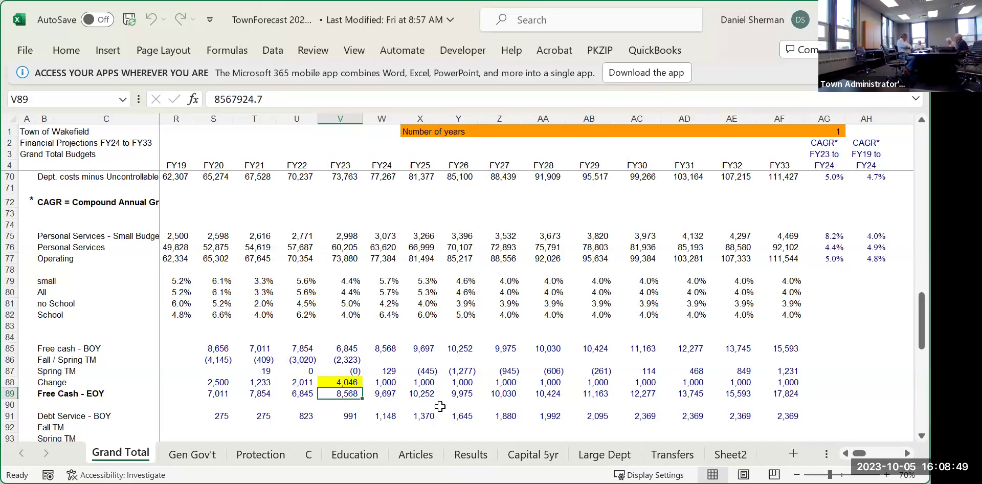
Step: Examine the FY24 beginning-of-year free cash formula and compare it with the Income and Surplus/(Deficit) rows of the Grand Total sheet
click(378, 348)
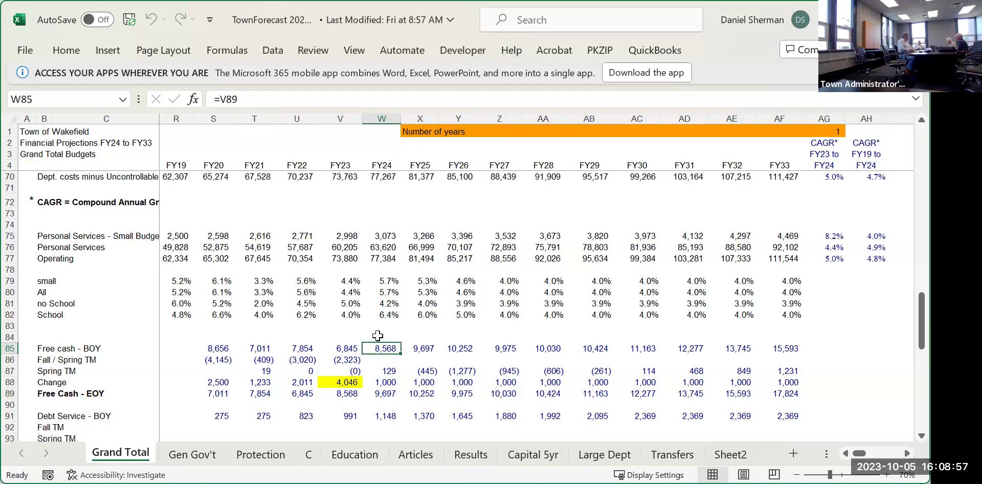
scroll(377, 335, up, 3)
scroll(377, 335, up, 9)
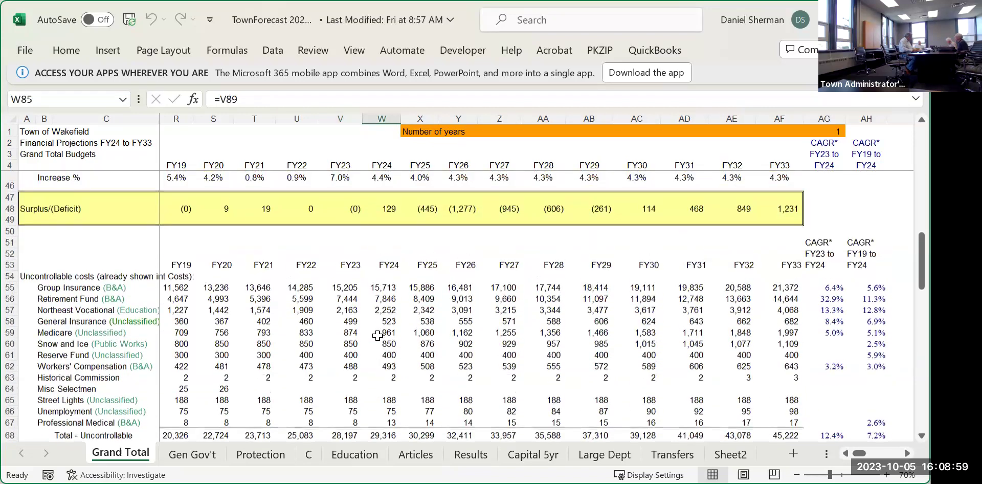
scroll(377, 335, up, 1)
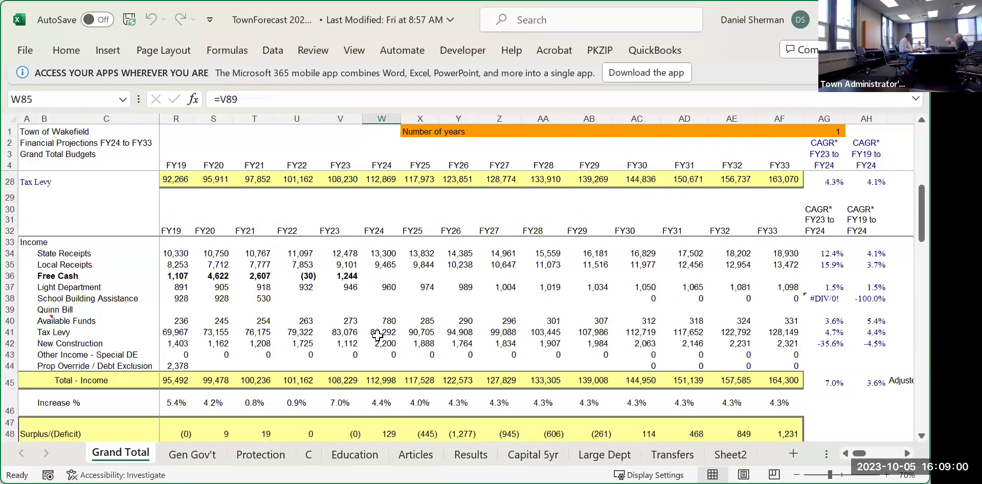
scroll(378, 336, down, 5)
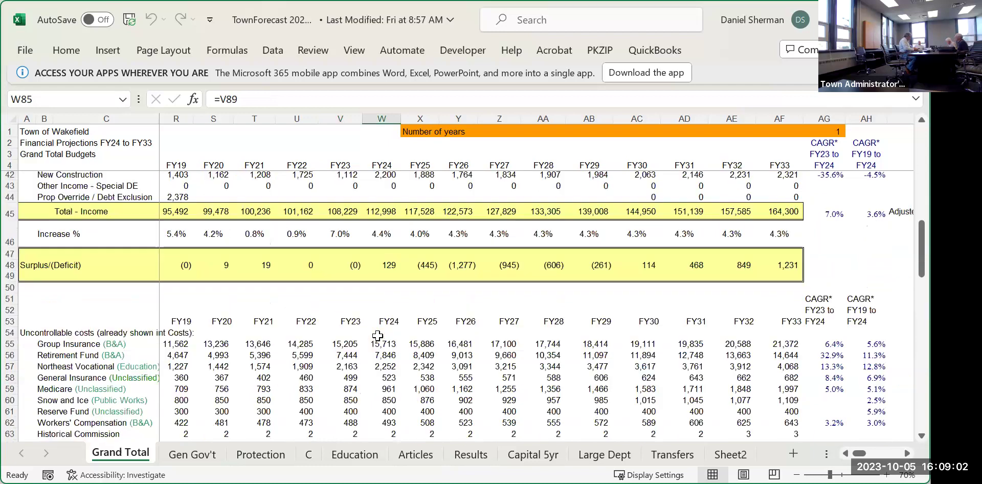
scroll(377, 335, up, 6)
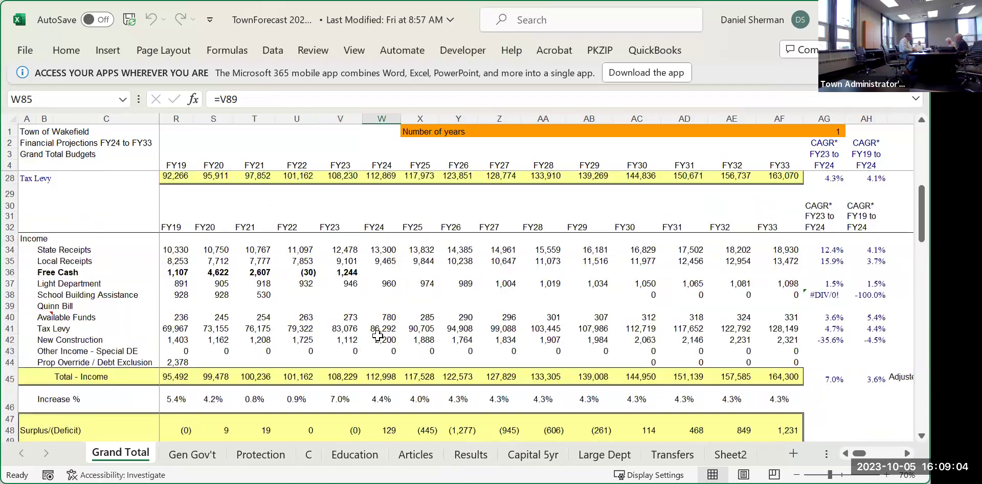
scroll(378, 335, down, 10)
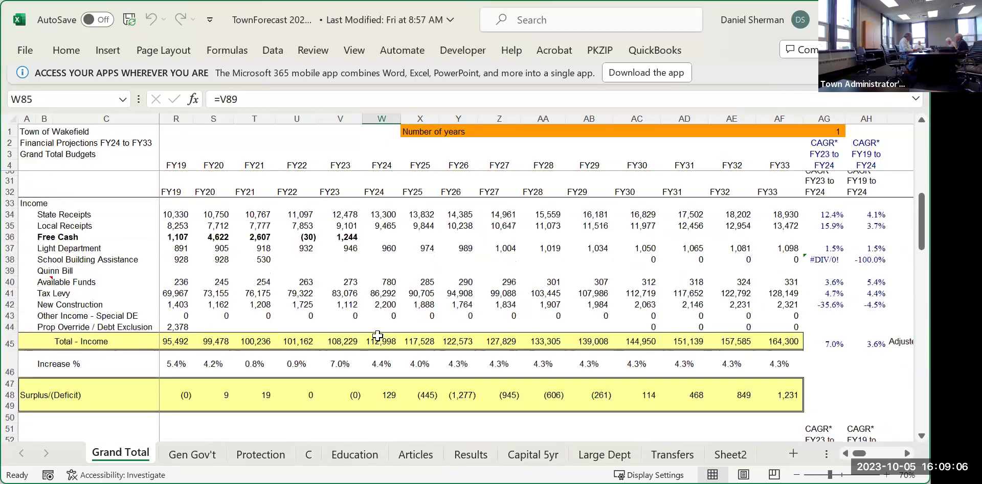
scroll(378, 336, down, 5)
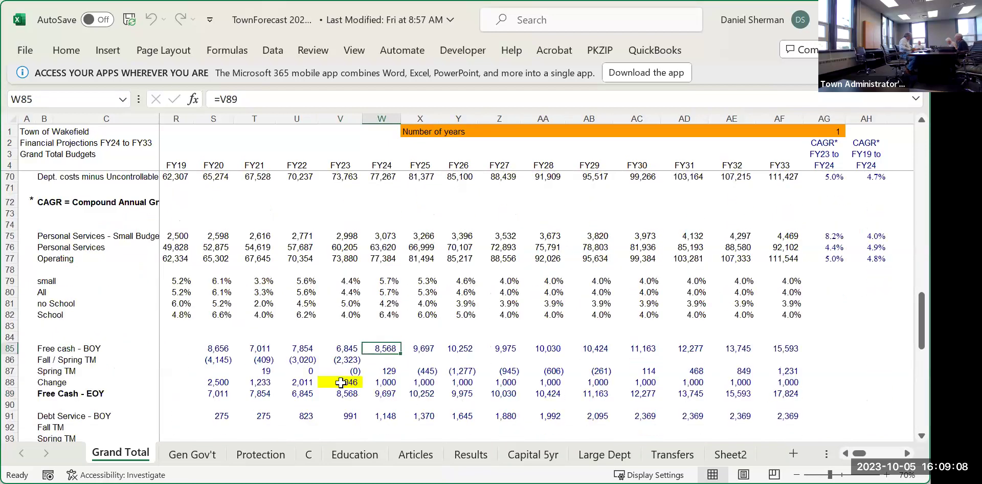
Step: Set the FY23 Free Cash - EOY amount to 8581137
click(352, 394)
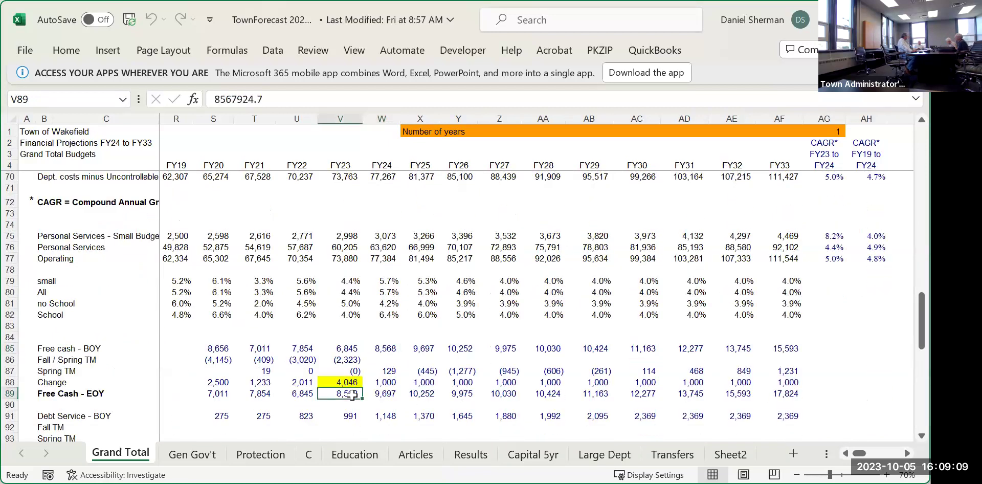
click(279, 98)
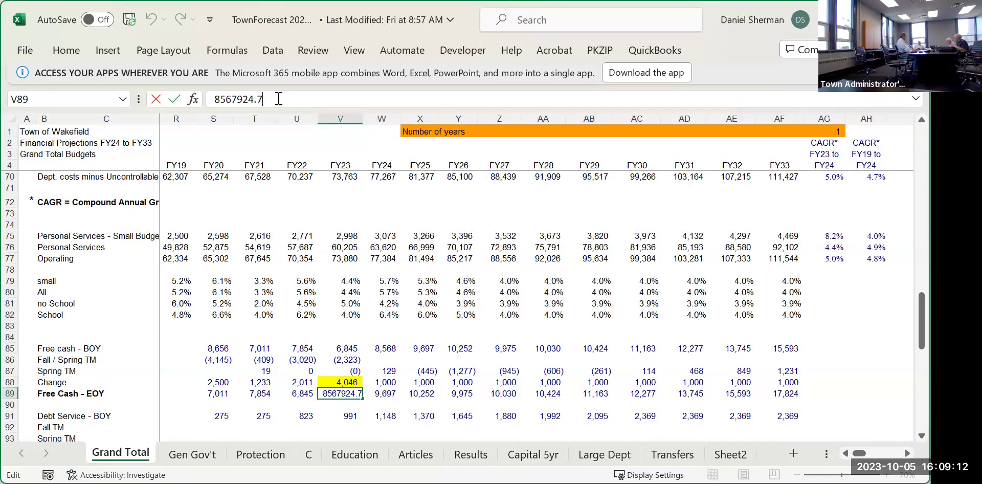
key(BackSpace)
key(BackSpace)
key(BackSpace)
key(BackSpace)
key(BackSpace)
key(BackSpace)
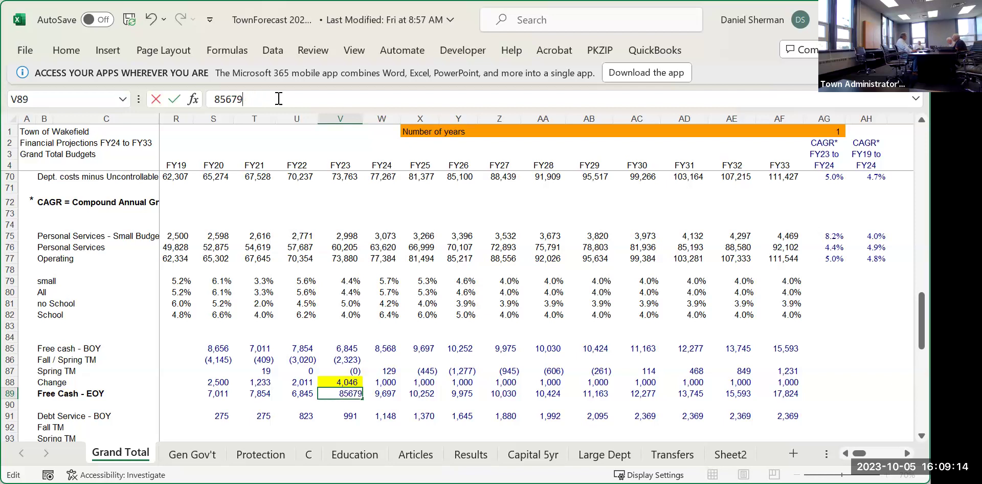
key(BackSpace)
text(81137)
key(Return)
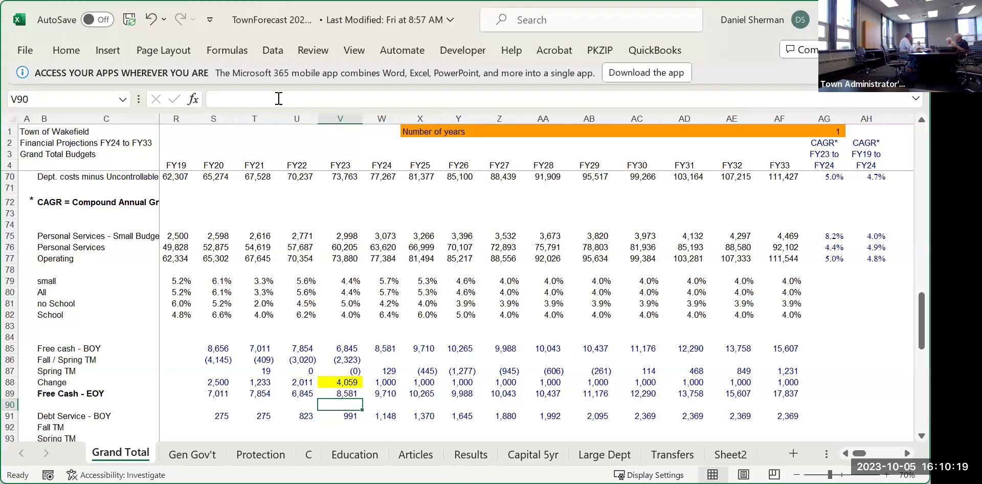
Step: Set the FY24 New Construction amount in the Income section to 1229765
key(Up)
key(Up)
key(Up)
key(Up)
key(Up)
key(Up)
key(Up)
key(Up)
key(Up)
key(Up)
key(Up)
key(Up)
key(Up)
key(Up)
key(Up)
key(Up)
key(Up)
key(Up)
key(Up)
key(Up)
key(Up)
key(Up)
key(Up)
key(Up)
key(Up)
key(Up)
key(Up)
key(Up)
key(Up)
key(Up)
key(Up)
key(Up)
key(Up)
key(Up)
key(Up)
key(Up)
key(Up)
key(Up)
key(Up)
key(Up)
key(Up)
key(Up)
key(Up)
key(Up)
key(Up)
key(Up)
key(Up)
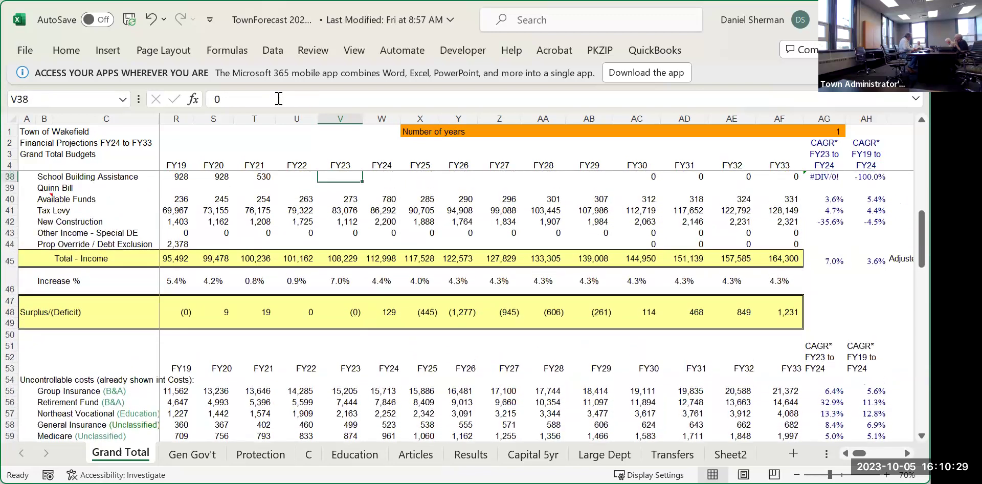
key(Down)
key(Down)
key(Down)
key(Down)
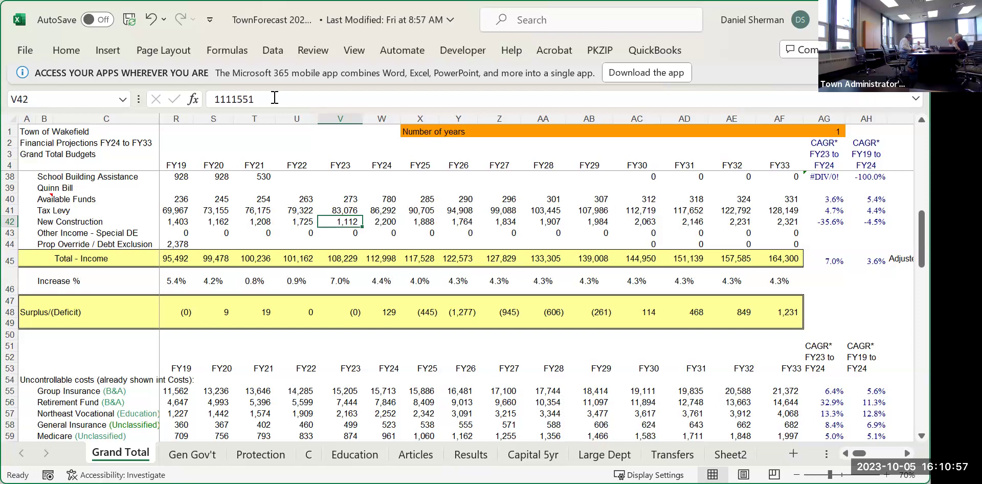
click(274, 101)
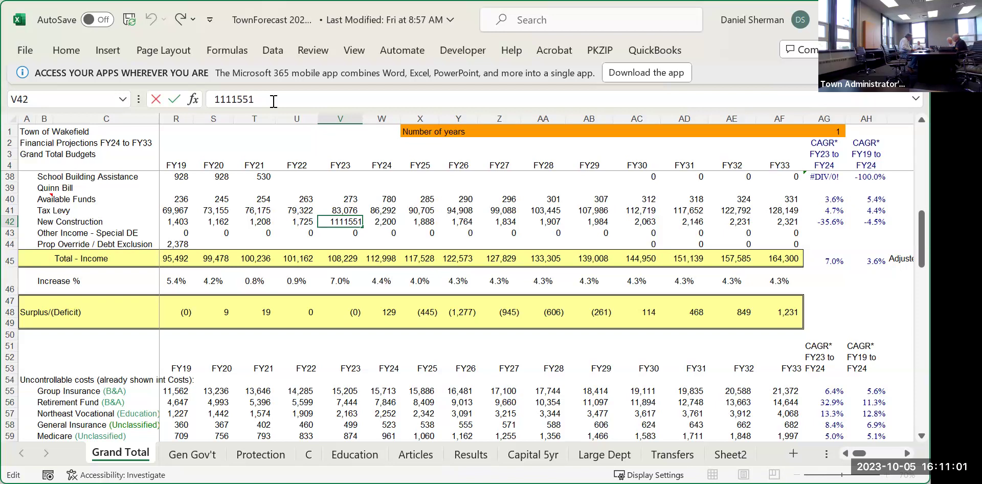
key(Return)
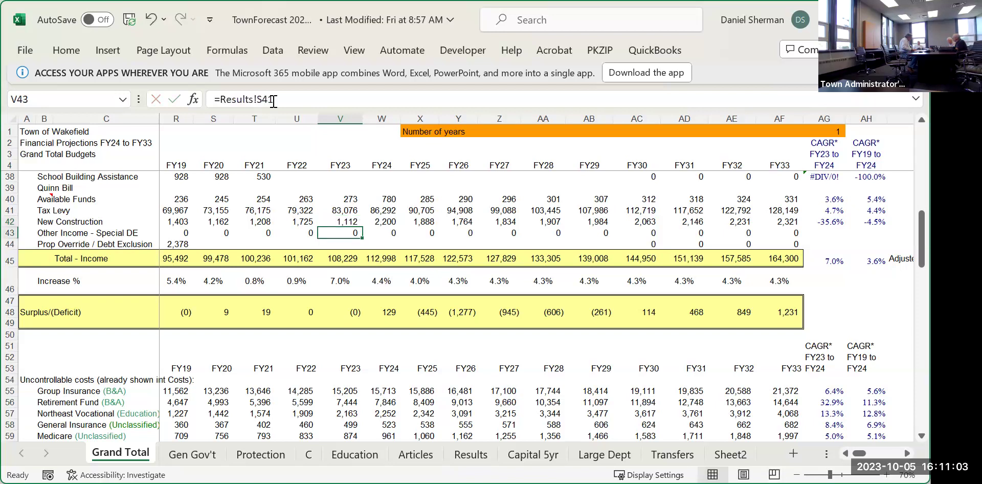
key(Up)
key(Right)
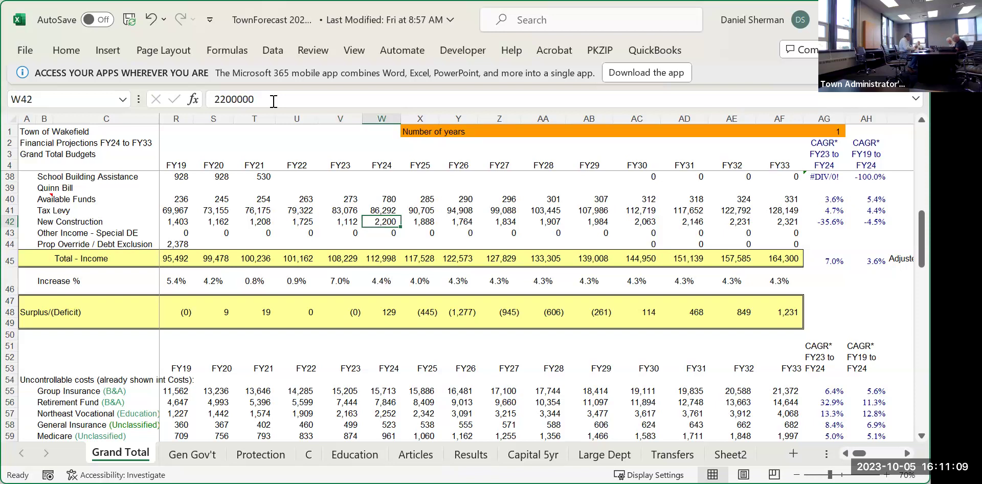
text(1229)
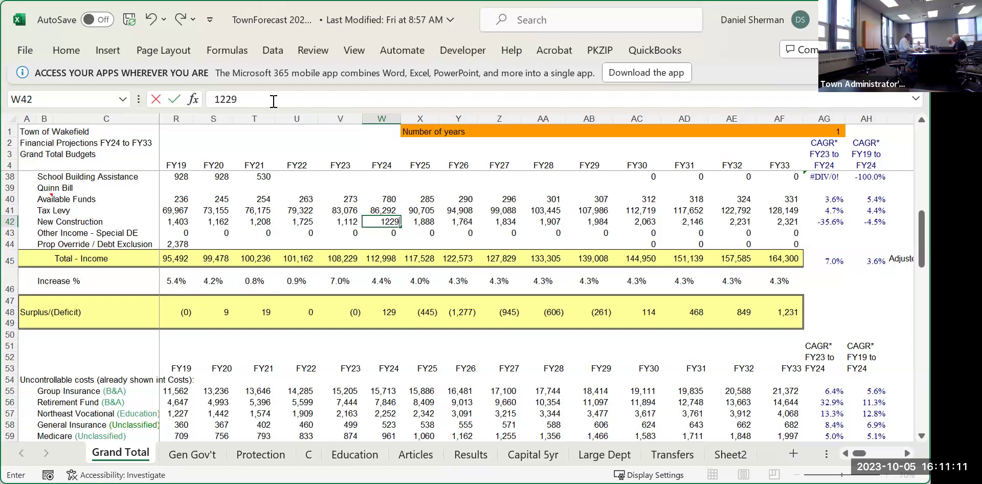
text(765)
key(Return)
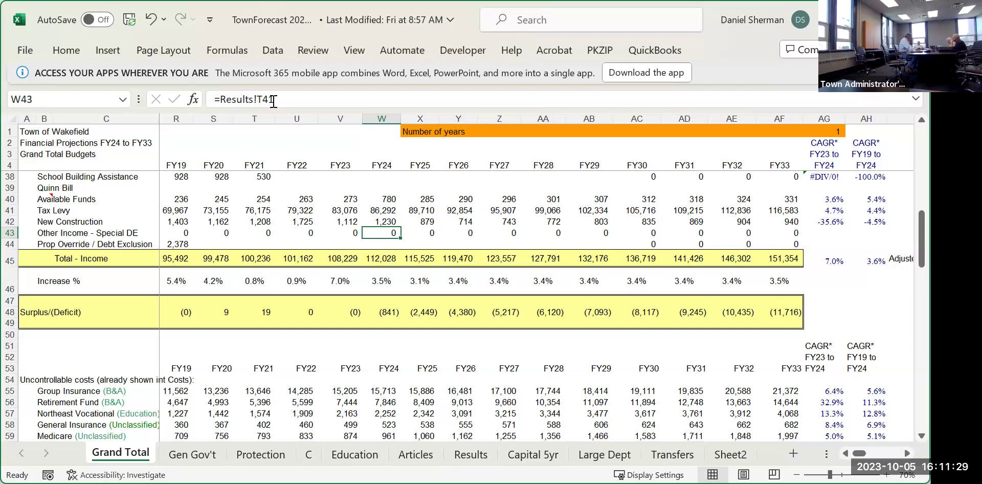
Step: Check the FY24 New Construction entry and the FY24 Total - Income formula
key(Up)
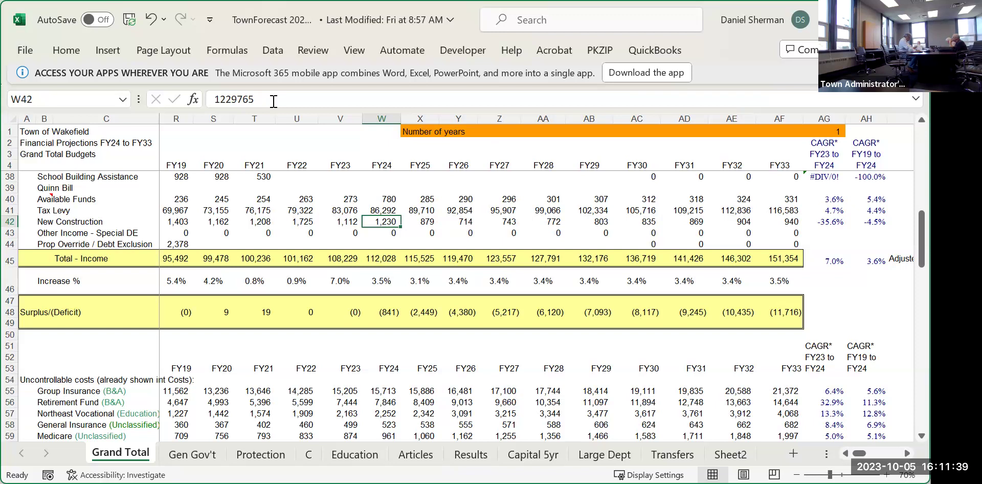
key(Down)
key(Down)
key(Down)
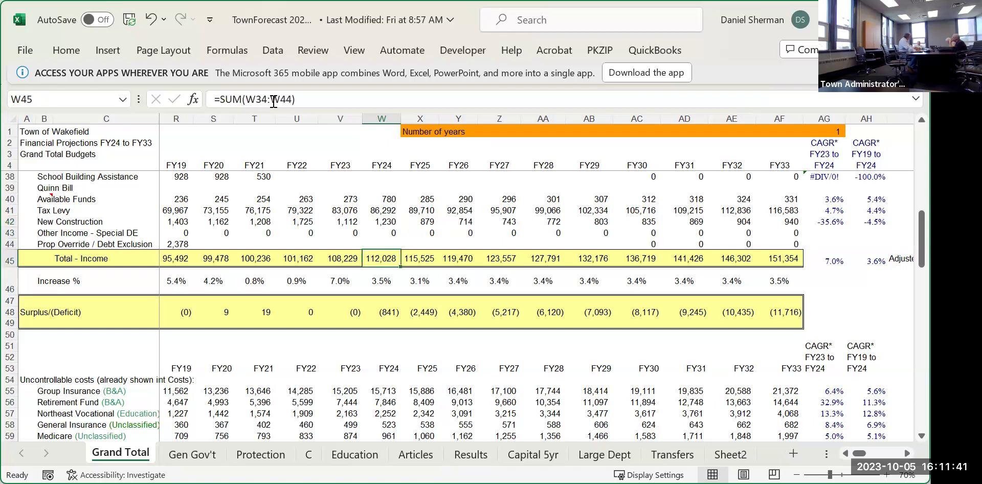
key(Up)
key(Up)
key(Up)
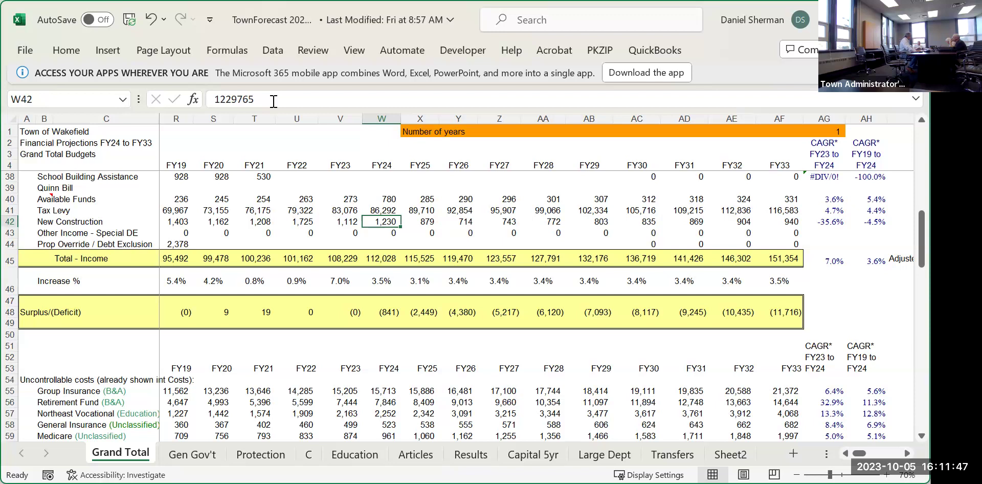
Step: Examine the free cash projection rows, including the FY24 Change amount and the FY23 Free Cash - EOY entry
key(Down)
key(Down)
key(Down)
key(Down)
key(Down)
key(Down)
key(Down)
key(Down)
key(Down)
key(Down)
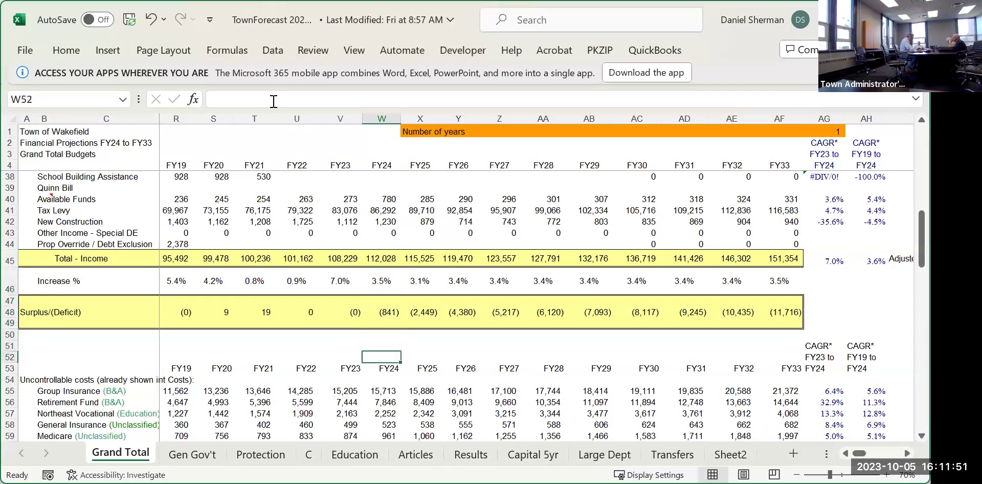
key(Down)
key(Down)
key(Down)
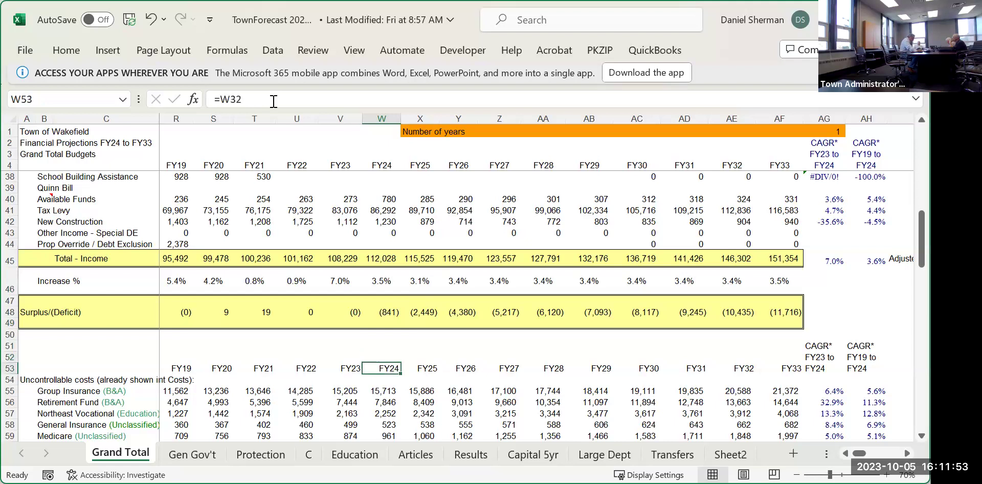
key(Down)
key(Down)
key(Down)
key(Down)
key(Down)
key(Down)
key(Down)
key(Down)
key(Down)
key(Down)
key(Down)
key(Down)
key(Down)
key(Down)
key(Down)
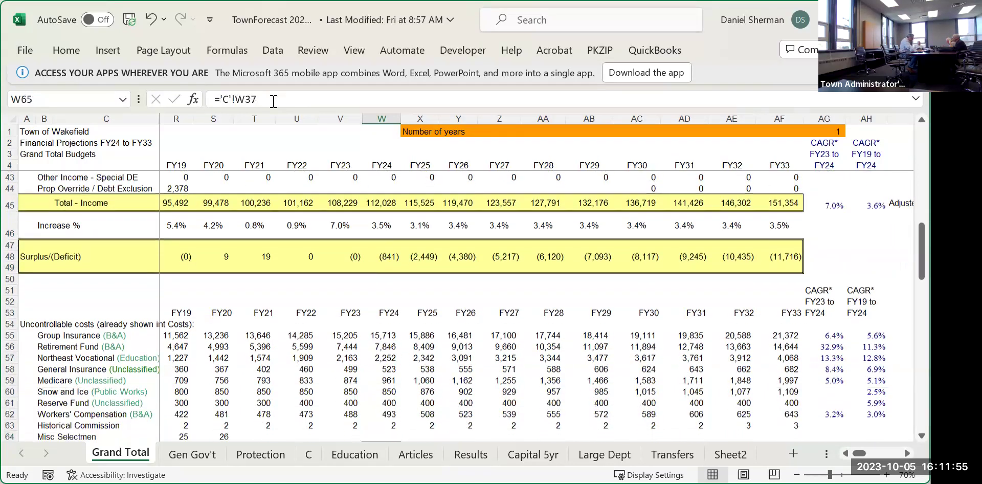
key(Down)
key(Down)
key(Down)
key(Down)
key(Down)
key(Down)
key(Down)
key(Down)
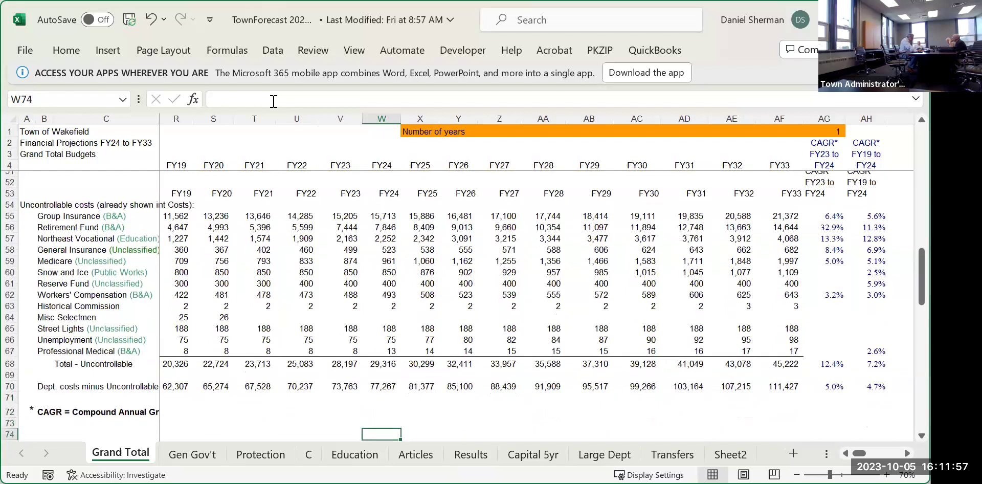
key(Down)
key(Down)
key(Down)
key(Down)
key(Down)
key(Down)
key(Down)
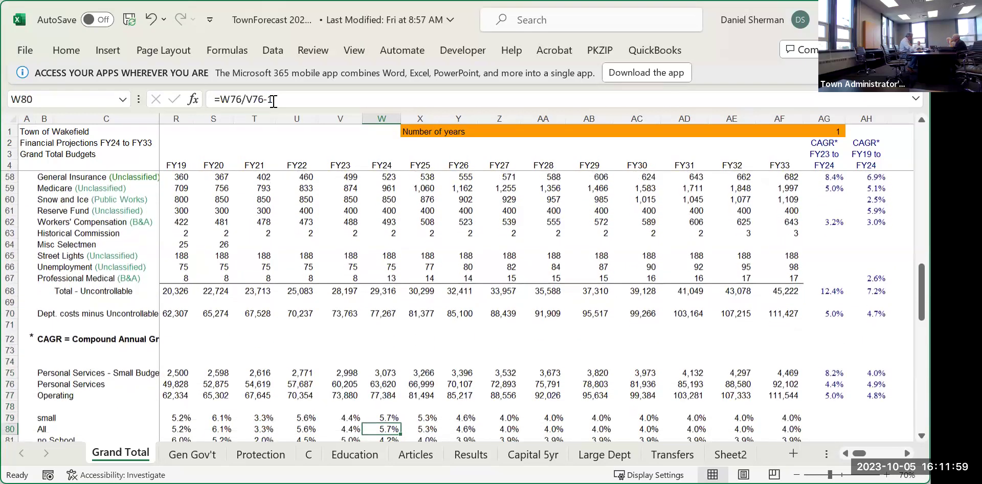
key(Down)
key(Down)
key(Down)
key(Down)
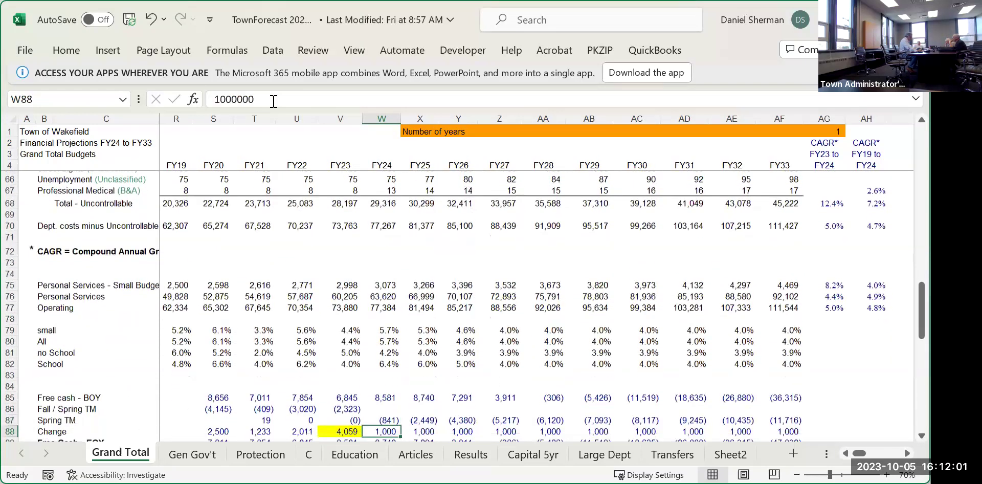
key(Up)
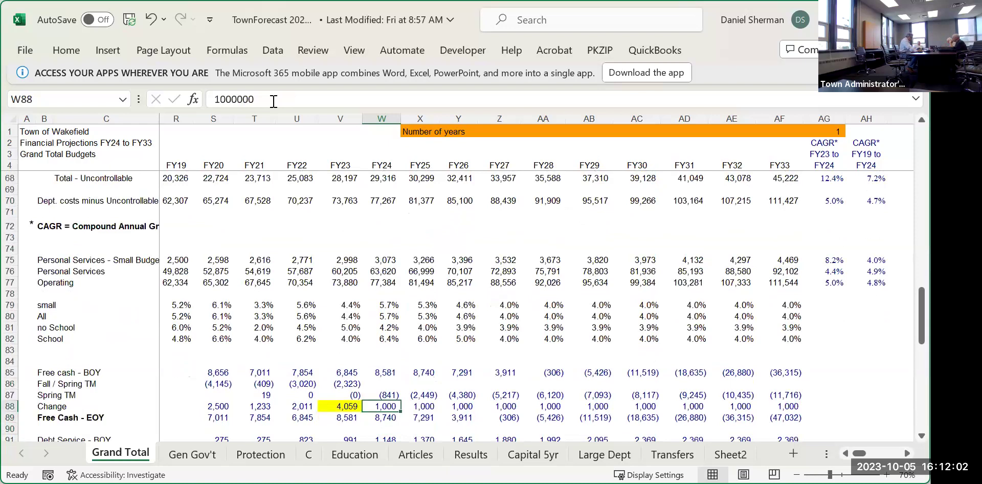
key(Down)
key(Left)
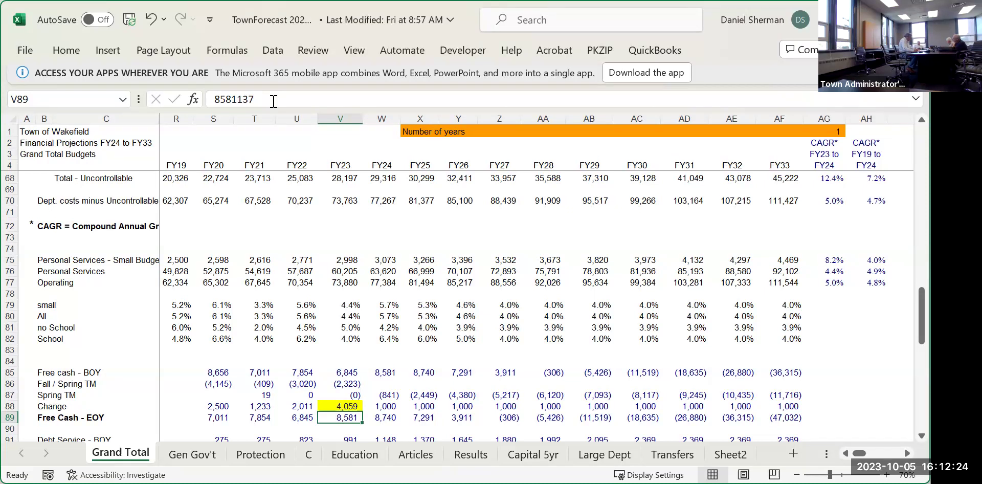
Step: Check the FY23 and FY24 Free Cash entries in the Income section
key(Up)
key(Up)
key(Up)
key(Up)
key(Up)
key(Up)
key(Up)
key(Up)
key(Up)
key(Up)
key(Up)
key(Up)
key(Up)
key(Up)
key(Up)
key(Up)
key(Up)
key(Up)
key(Up)
key(Up)
key(Up)
key(Up)
key(Up)
key(Up)
key(Up)
key(Up)
key(Up)
key(Up)
key(Up)
key(Up)
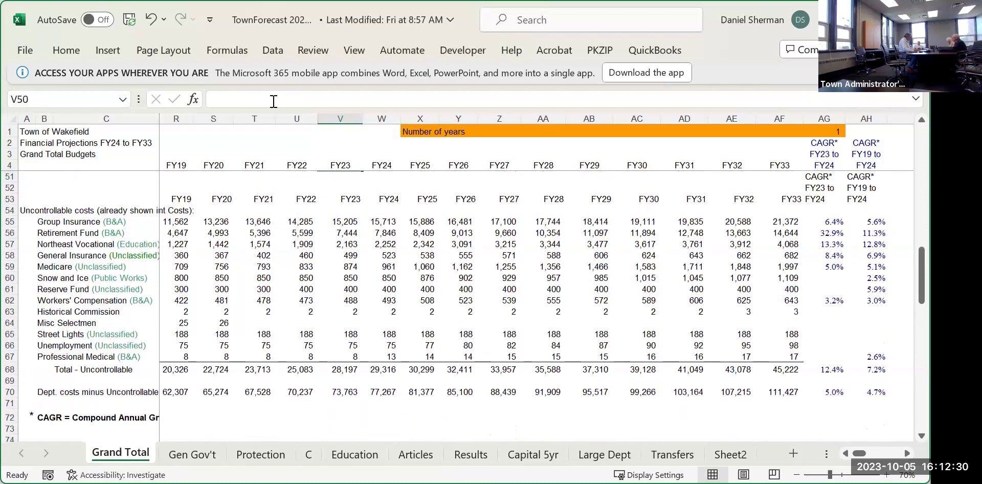
key(Up)
key(Up)
key(Up)
key(Up)
key(Up)
key(Up)
key(Up)
key(Up)
key(Up)
key(Up)
key(Up)
key(Up)
key(Up)
key(Up)
key(Up)
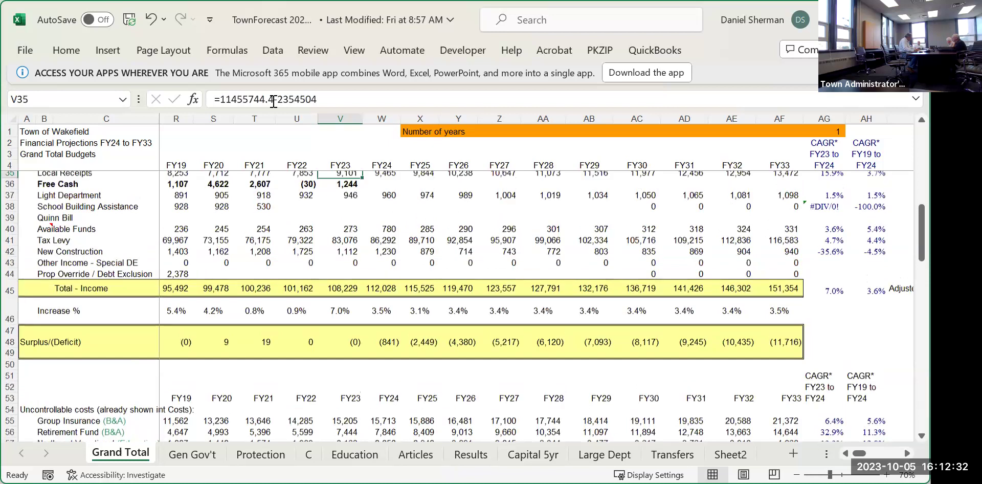
key(Up)
key(Down)
key(Down)
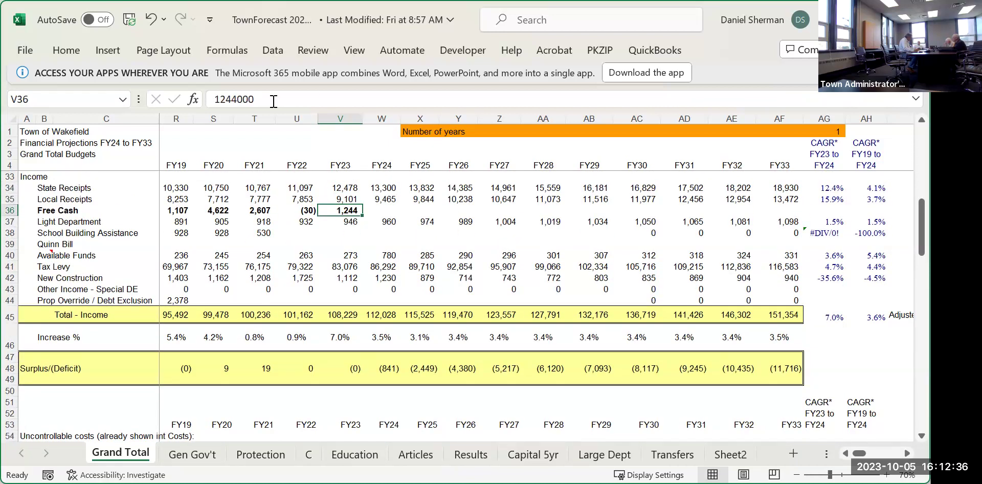
key(Right)
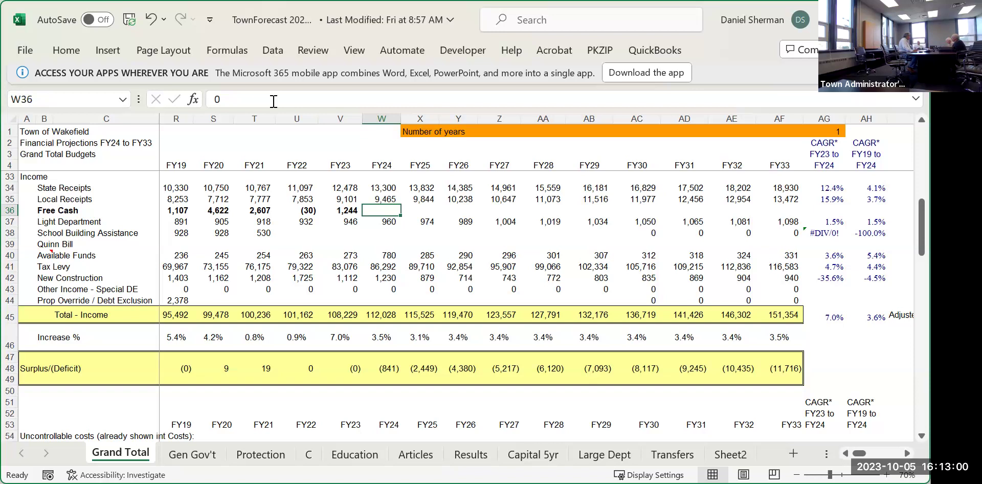
Step: Compare the FY23 and FY24 Local Receipts formulas in the Income section
key(Up)
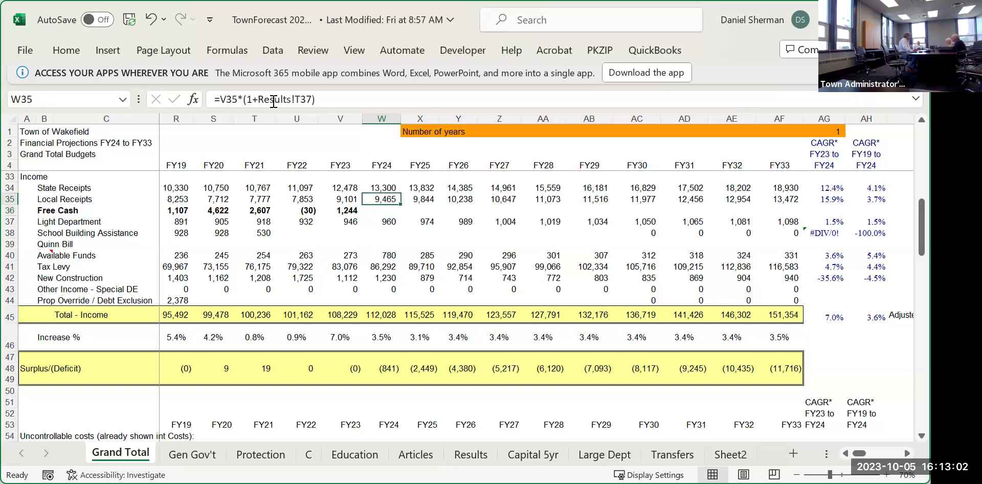
key(Left)
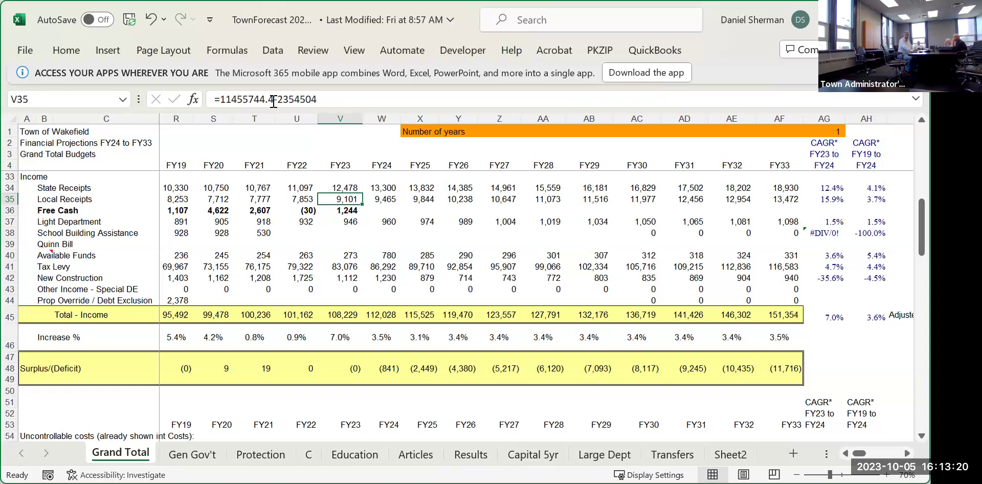
key(Right)
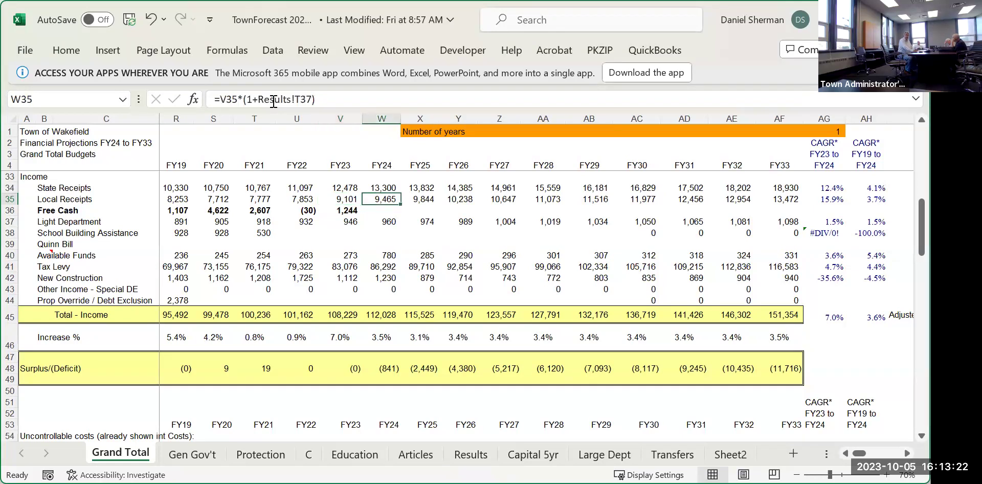
key(Left)
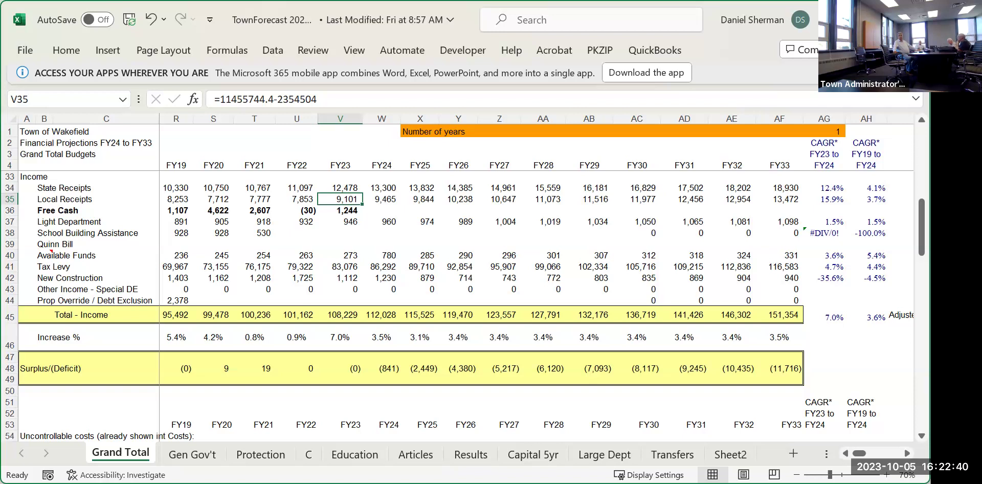
Step: Review the free cash projection rows below the budget totals and check the FY24 Spring TM formula
key(Down)
key(Down)
key(Down)
key(Down)
key(Down)
key(Down)
key(Down)
key(Down)
key(Down)
key(Down)
key(Down)
key(Down)
key(Down)
key(Down)
key(Down)
key(Down)
key(Down)
key(Down)
key(Down)
key(Down)
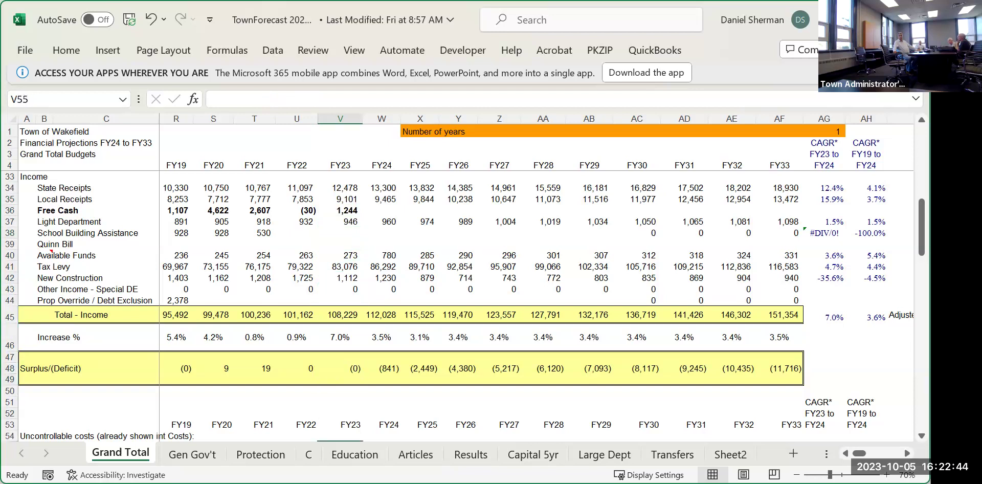
key(Down)
key(Down)
key(Down)
key(Down)
key(Down)
key(Down)
key(Down)
key(Down)
key(Down)
key(Down)
key(Down)
key(Down)
key(Down)
key(Down)
key(Down)
key(Down)
key(Down)
key(Down)
key(Down)
key(Down)
key(Down)
key(Down)
key(Down)
key(Down)
key(Down)
key(Down)
key(Down)
key(Down)
key(Down)
key(Down)
key(Down)
key(Down)
key(Down)
key(Down)
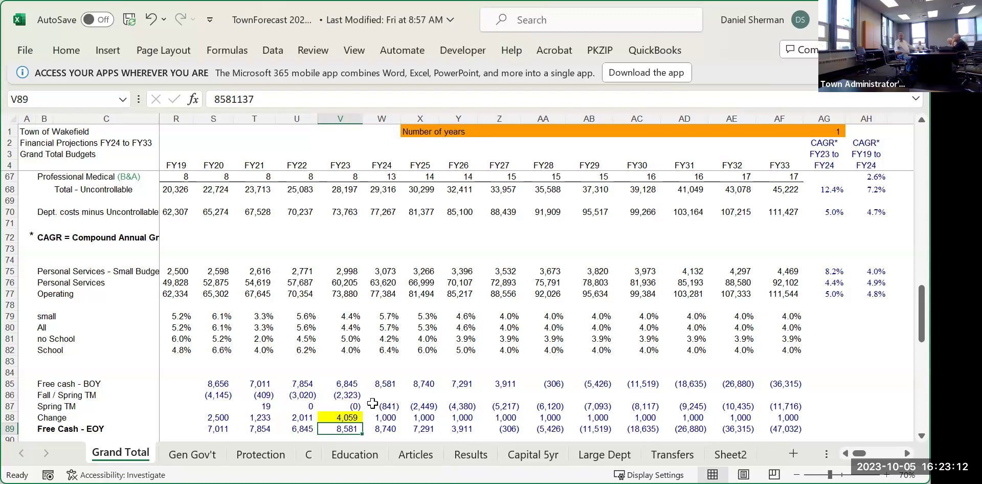
click(389, 407)
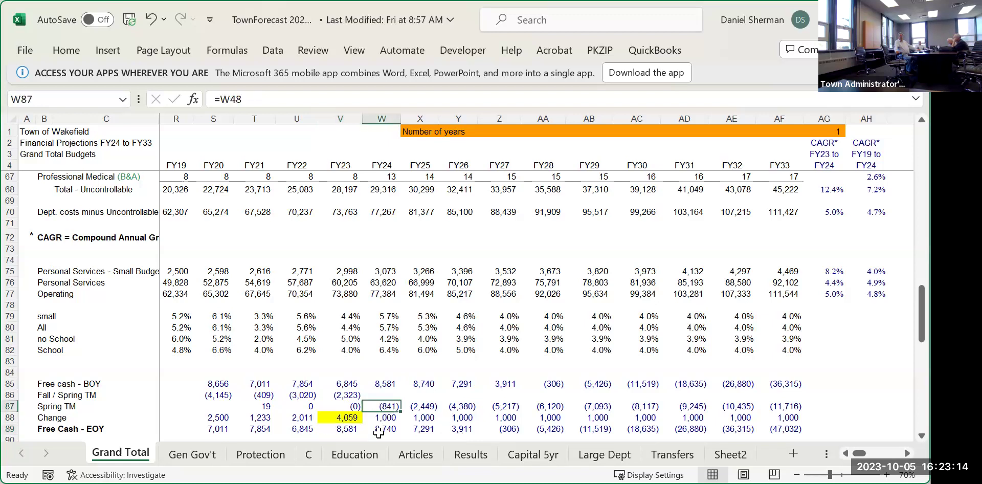
Step: Set the FY24 Free Cash amount in the Income section to 841000
scroll(413, 279, up, 13)
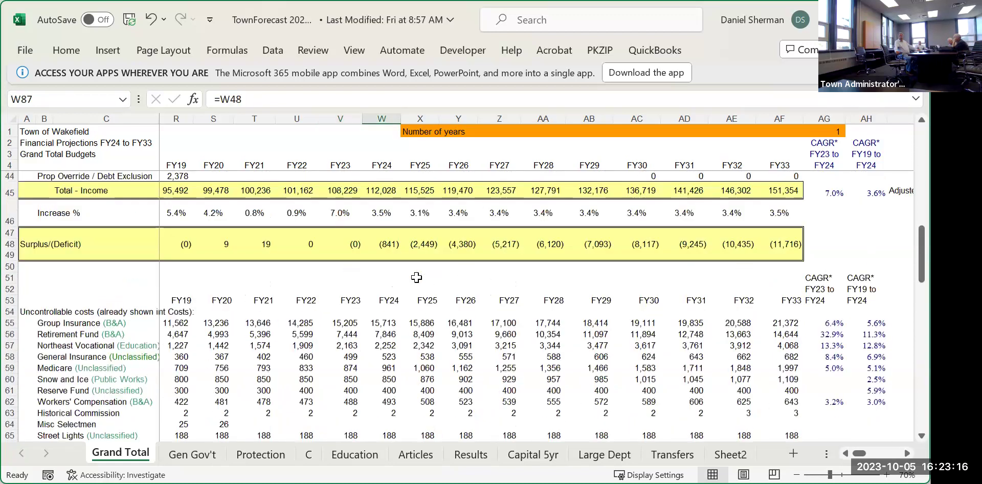
scroll(406, 292, down, 2)
click(388, 359)
click(386, 199)
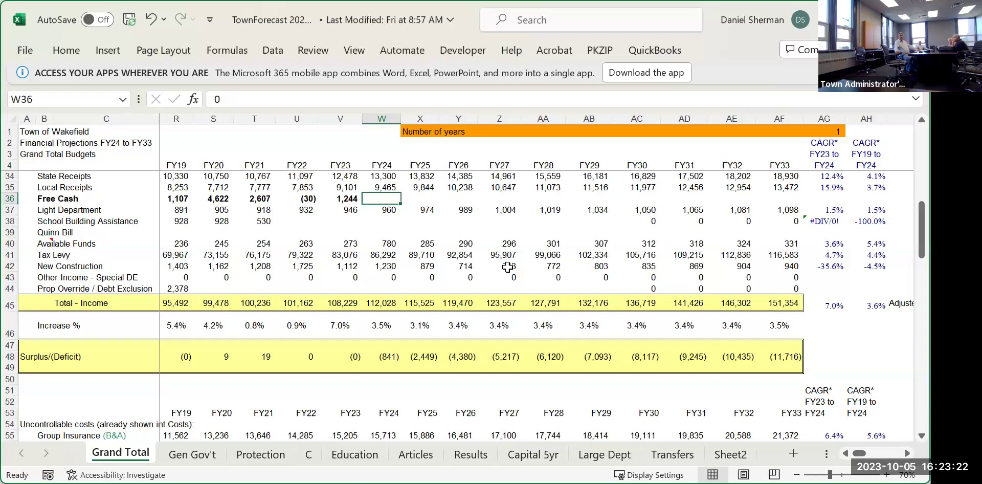
text(841000)
key(Return)
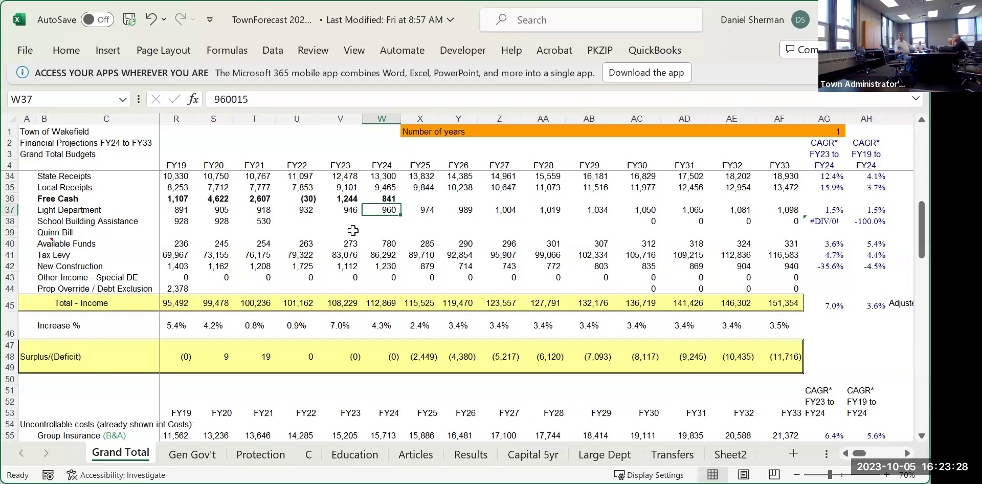
Step: Examine the free cash projection rows, checking the FY24 Spring TM, Change and Free Cash - EOY cells and the FY23 Change formula
scroll(382, 403, down, 3)
scroll(382, 402, down, 12)
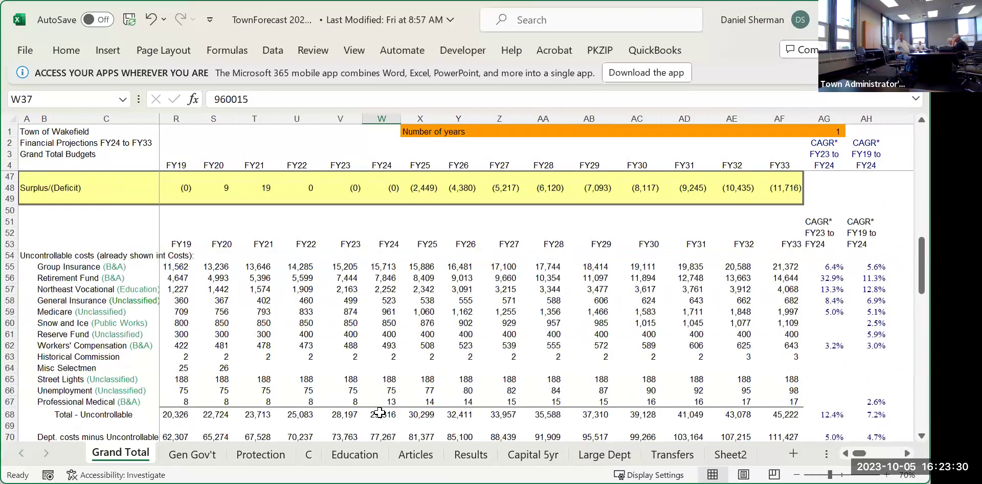
scroll(379, 412, down, 5)
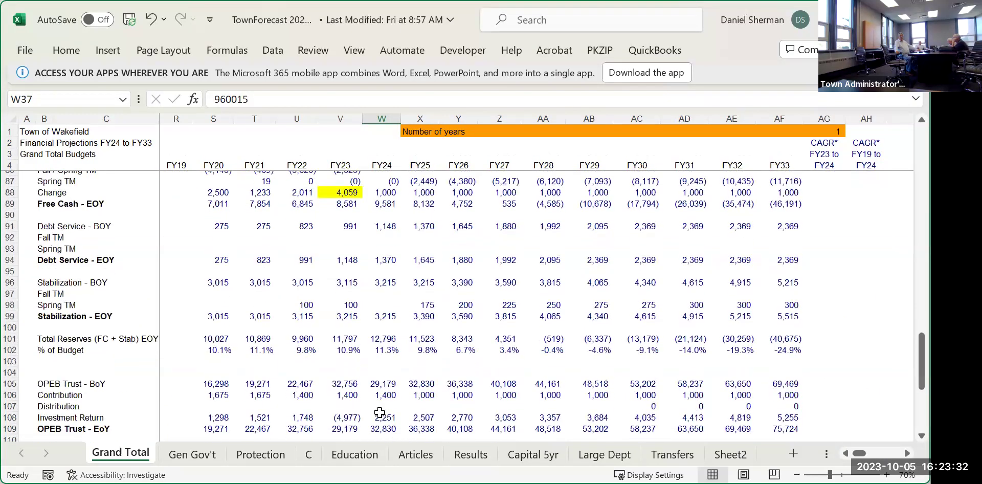
scroll(379, 412, up, 5)
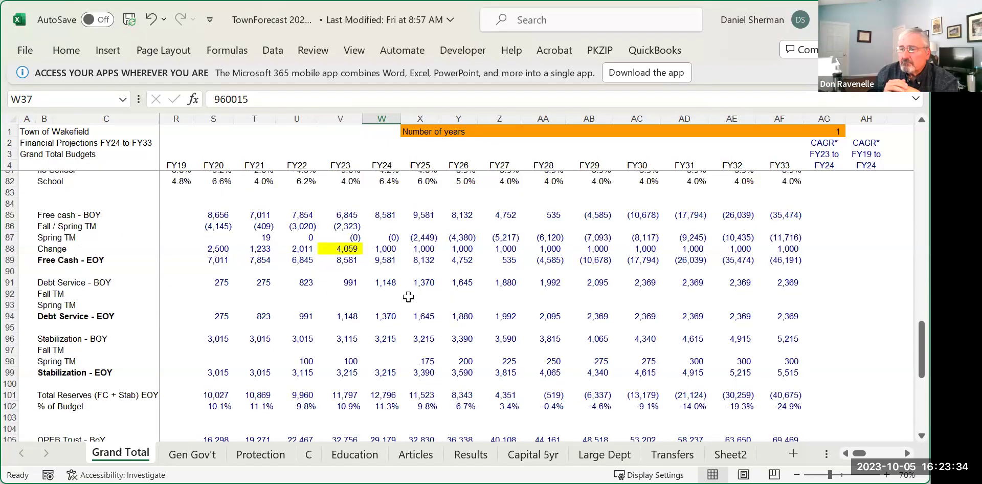
click(385, 238)
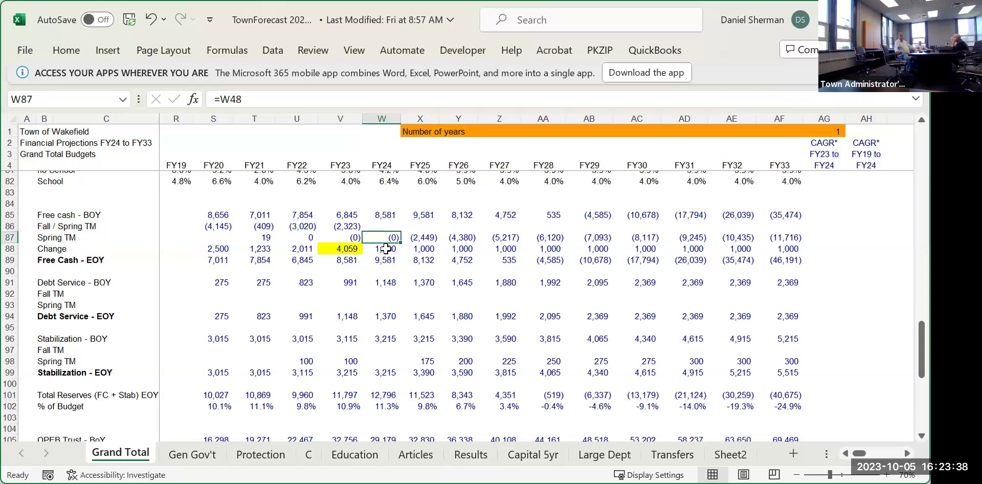
click(388, 260)
click(390, 247)
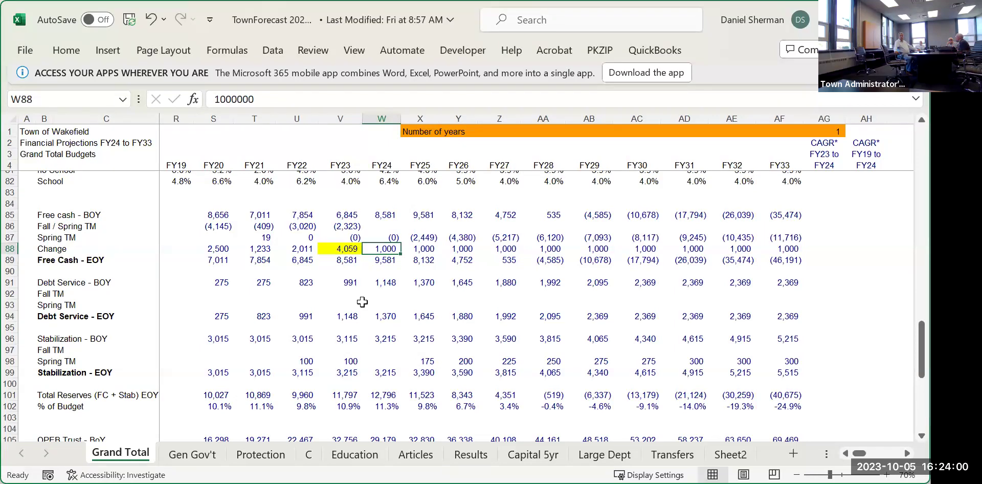
key(Left)
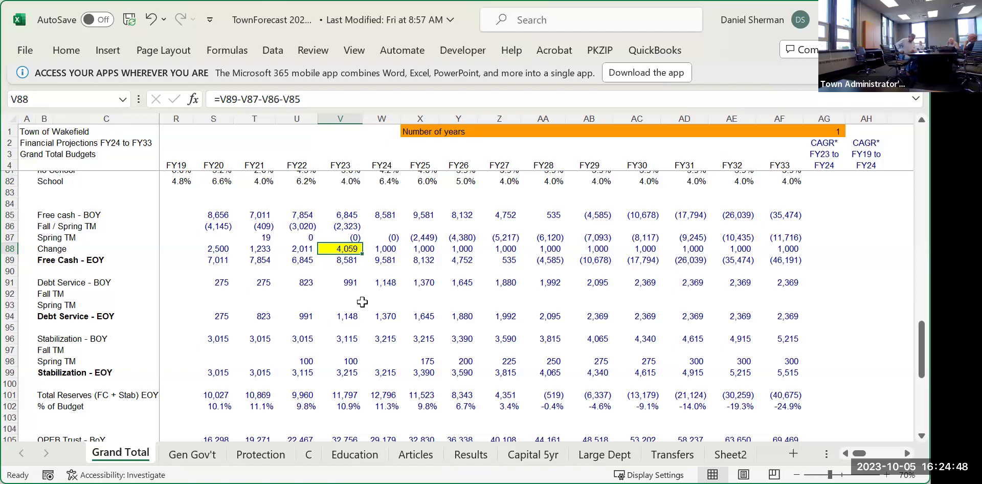
Step: Check the FY23 and FY24 Free Cash amounts in the Income section of the Grand Total sheet
key(Up)
key(Up)
key(Up)
key(Up)
key(Up)
key(Up)
key(Up)
key(Up)
key(Up)
key(Up)
key(Up)
key(Up)
key(Up)
key(Up)
key(Up)
key(Up)
key(Up)
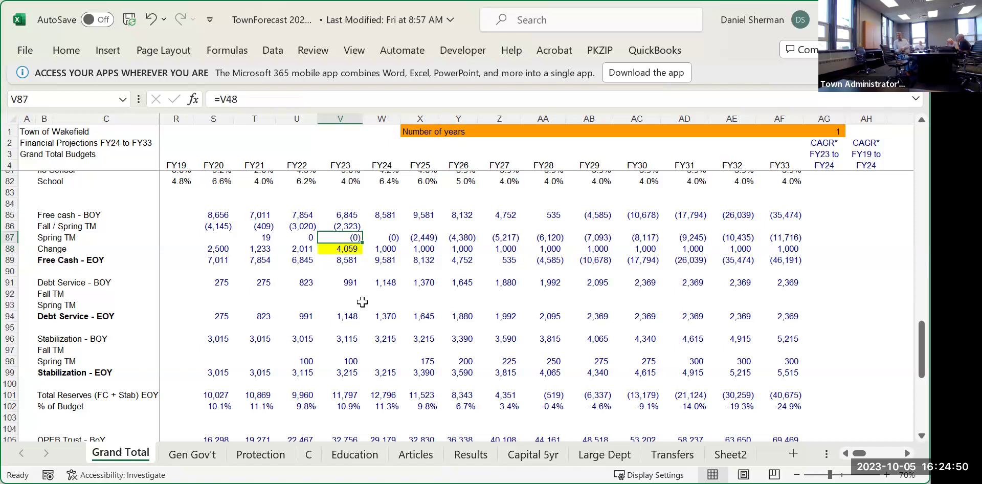
key(Up)
key(Up)
key(Up)
key(Up)
key(Up)
key(Up)
key(Up)
key(Up)
key(Up)
key(Up)
key(Up)
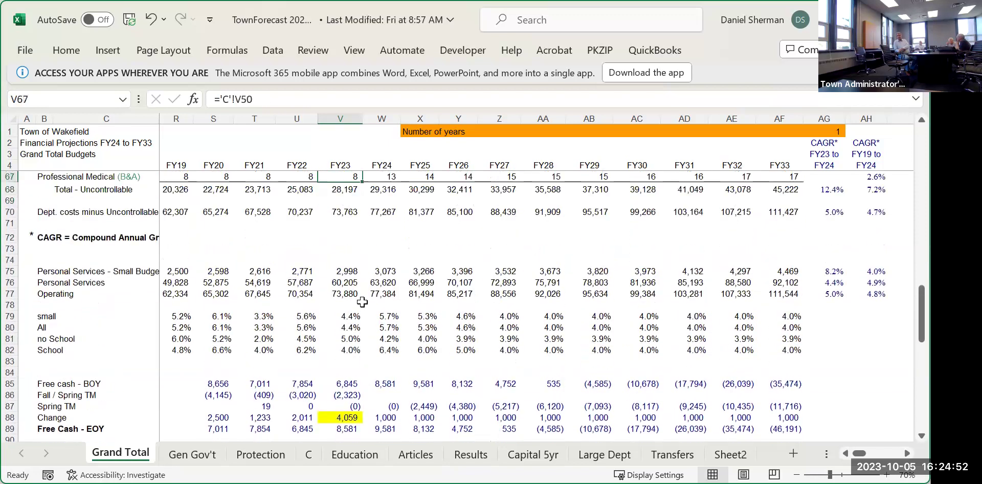
key(Up)
key(Up)
key(Up)
key(Up)
key(Up)
key(Up)
key(Up)
key(Up)
key(Up)
key(Up)
key(Up)
key(Up)
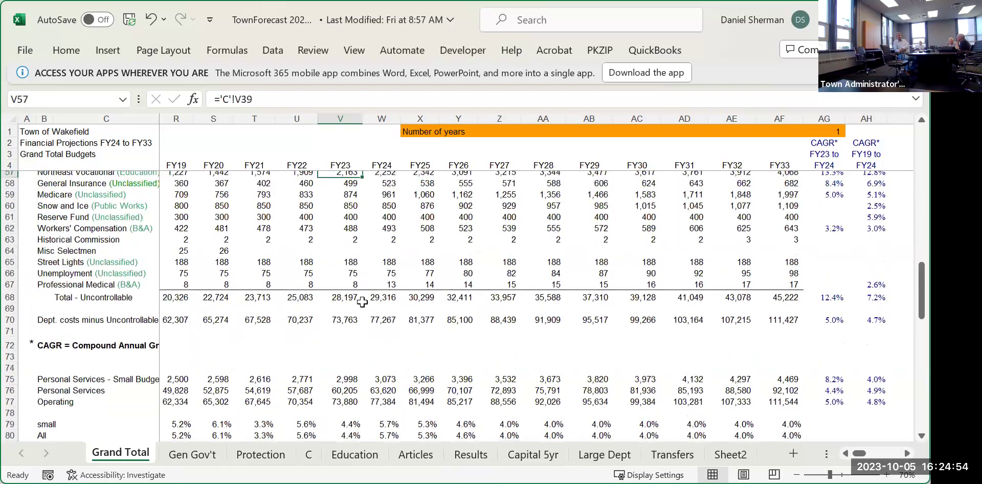
key(Up)
key(Up)
key(Up)
key(Up)
key(Up)
key(Up)
key(Up)
key(Up)
key(Up)
key(Up)
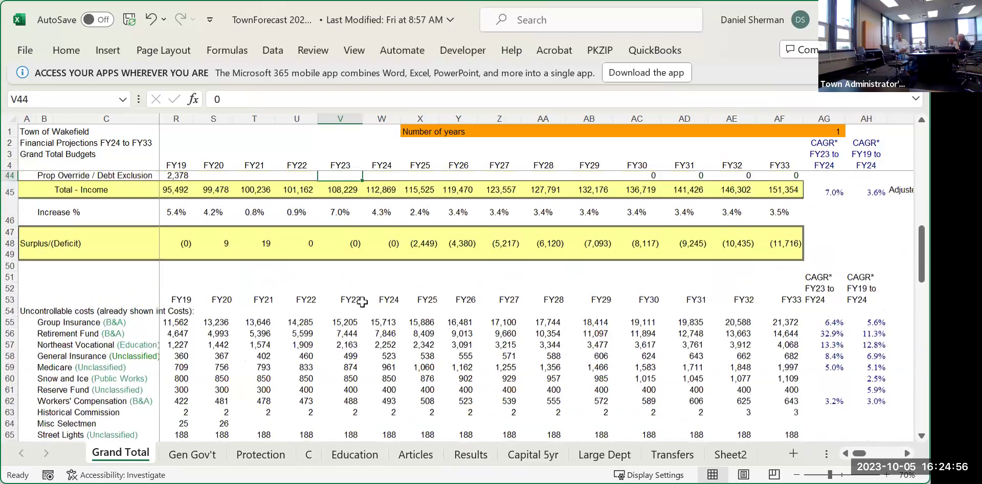
key(Up)
key(Up)
key(Up)
key(Up)
key(Up)
key(Up)
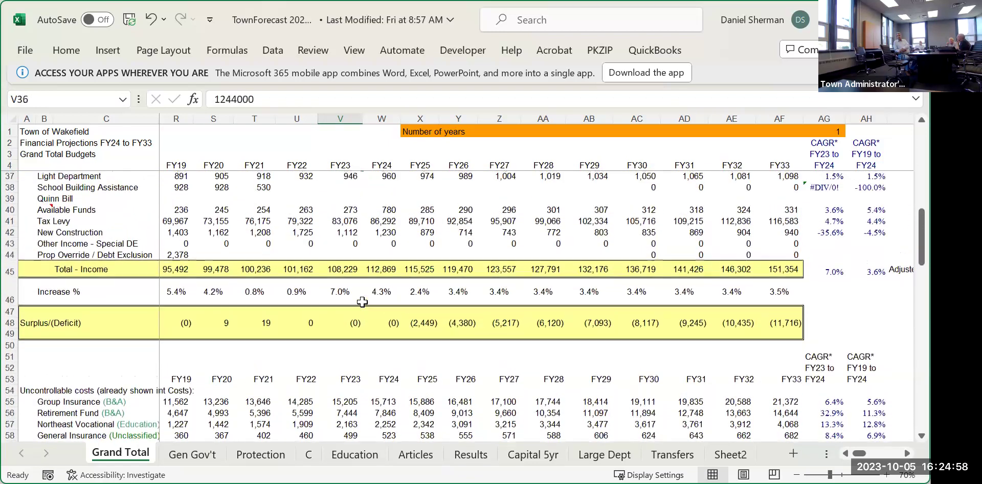
key(Down)
key(Down)
key(Down)
key(Down)
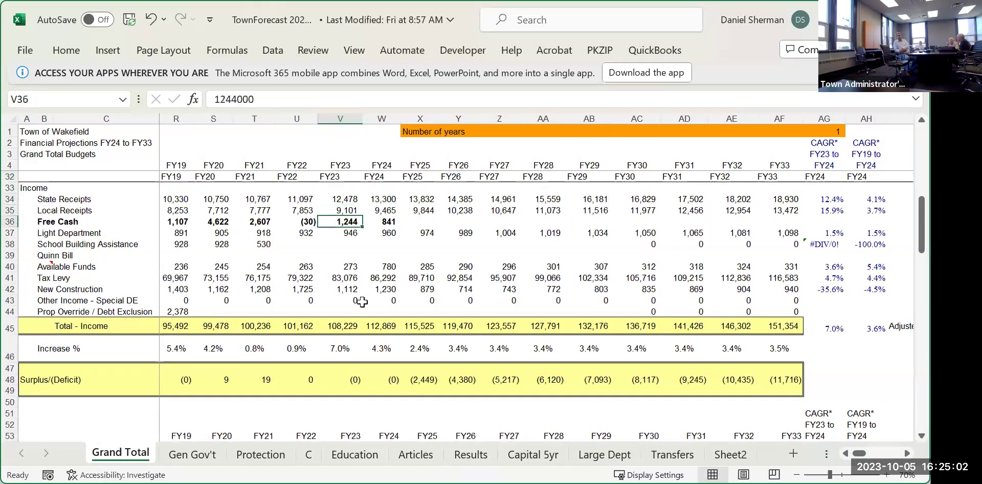
key(Right)
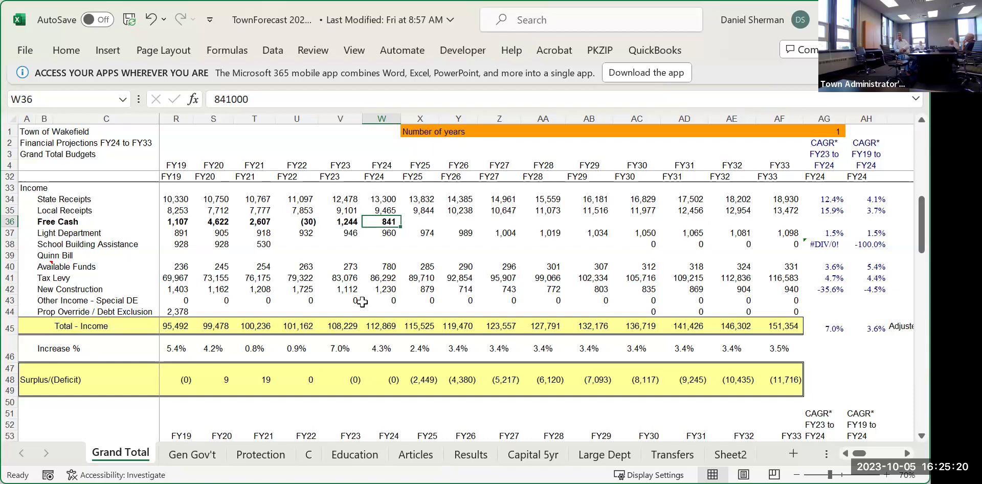
Step: Examine the Free Cash - EOY projections from FY24 through FY28 below the budget totals
key(Down)
key(Down)
key(Down)
key(Down)
key(Down)
key(Down)
key(Down)
key(Down)
key(Down)
key(Down)
key(Down)
key(Down)
key(Down)
key(Down)
key(Down)
key(Down)
key(Down)
key(Down)
key(Down)
key(Down)
key(Down)
key(Down)
key(Down)
key(Down)
key(Down)
key(Down)
key(Down)
key(Down)
key(Down)
key(Down)
key(Down)
key(Down)
key(Down)
key(Down)
key(Down)
key(Down)
key(Down)
key(Down)
key(Down)
key(Down)
key(Down)
key(Down)
key(Down)
key(Down)
key(Down)
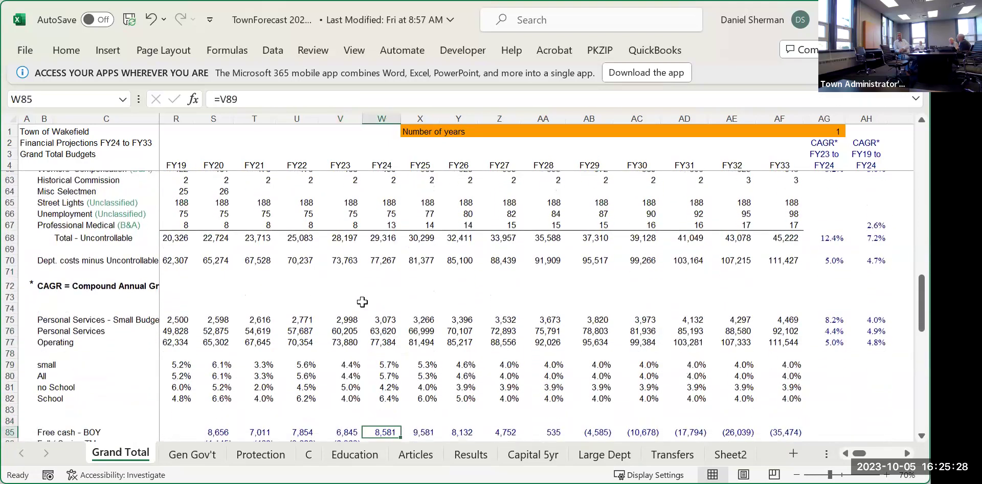
key(Down)
key(Down)
key(Down)
key(Down)
key(Down)
key(Down)
key(Down)
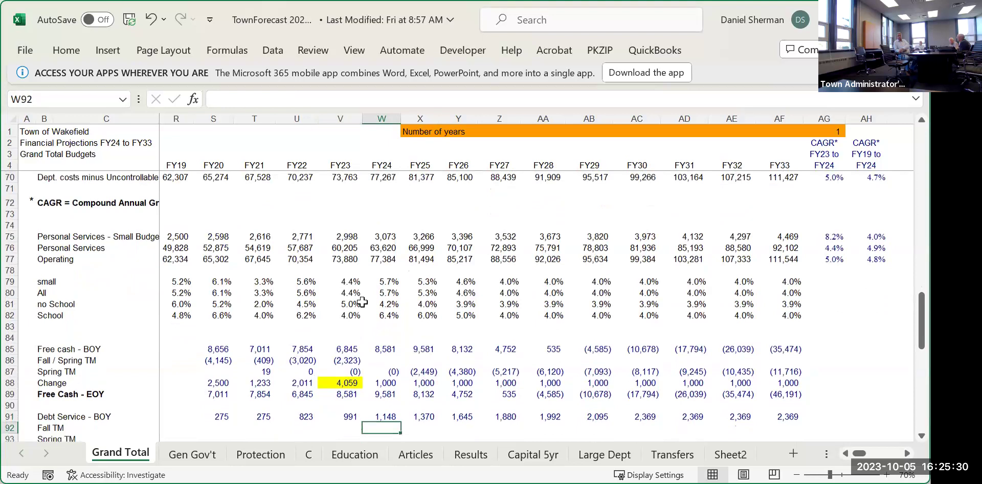
key(Up)
key(Up)
key(Up)
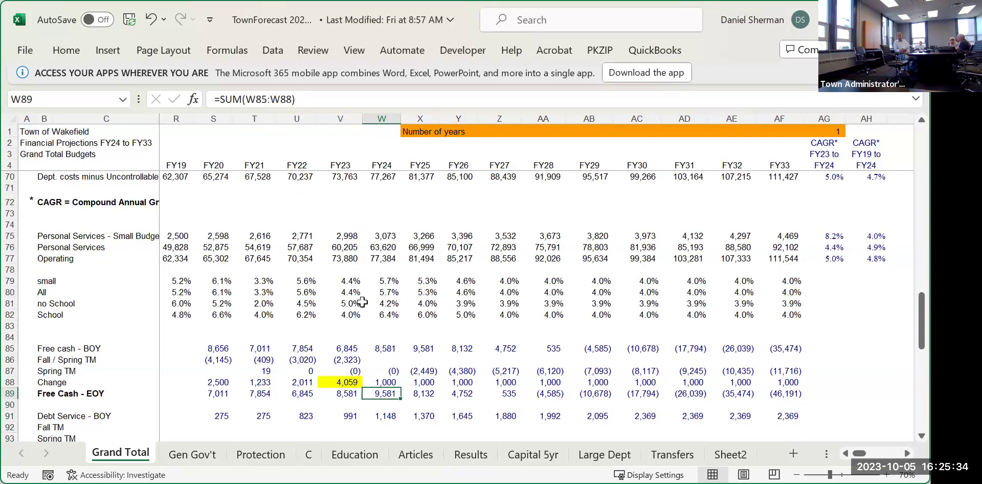
key(Right)
key(Right)
key(Right)
key(Right)
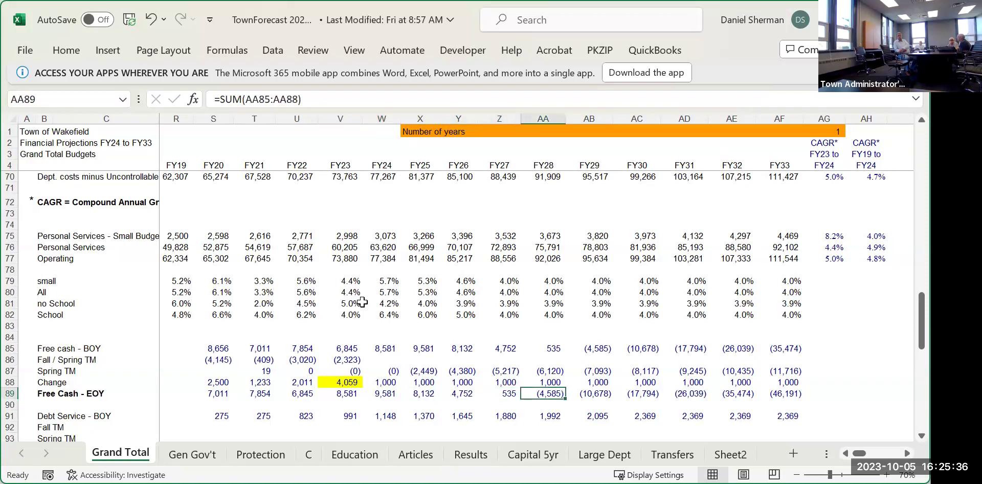
key(Left)
key(Left)
key(Left)
key(Left)
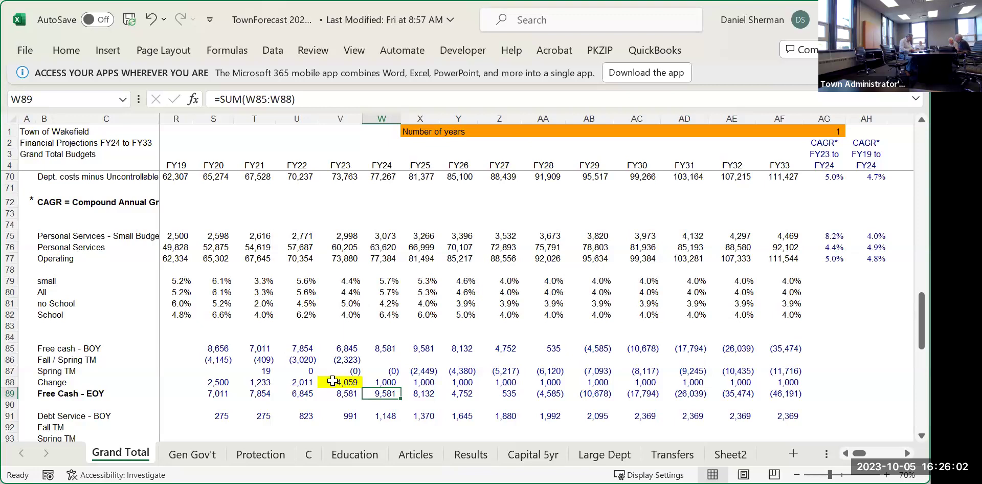
Step: Review the increase assumptions and the results summary on the Results sheet
click(481, 457)
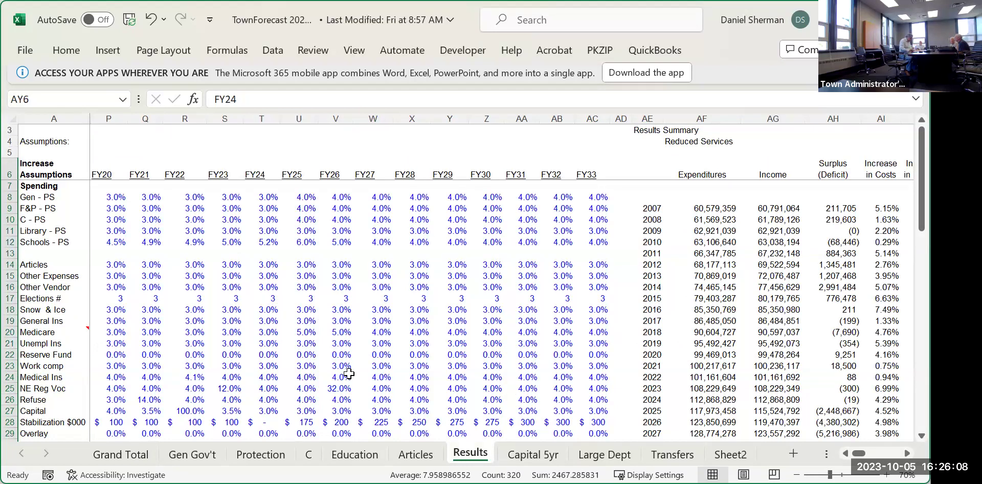
scroll(318, 362, down, 1)
scroll(318, 362, up, 1)
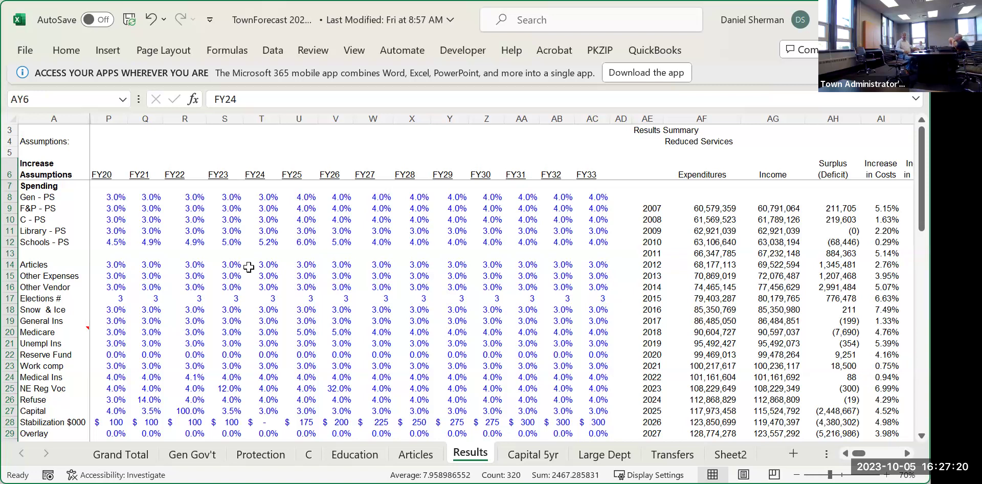
Step: Compare the FY23 and FY24 Debt Fund amounts under Other Costs on the Grand Total sheet
click(143, 458)
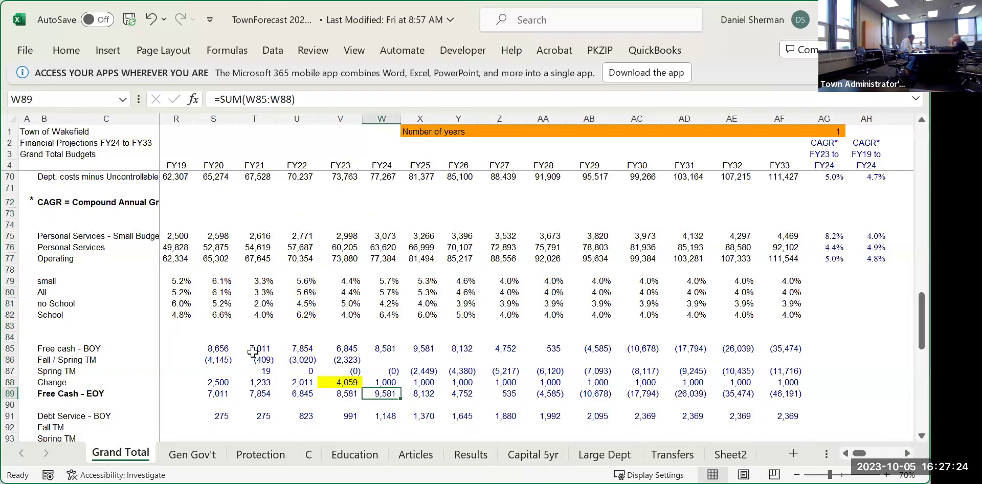
scroll(254, 351, up, 5)
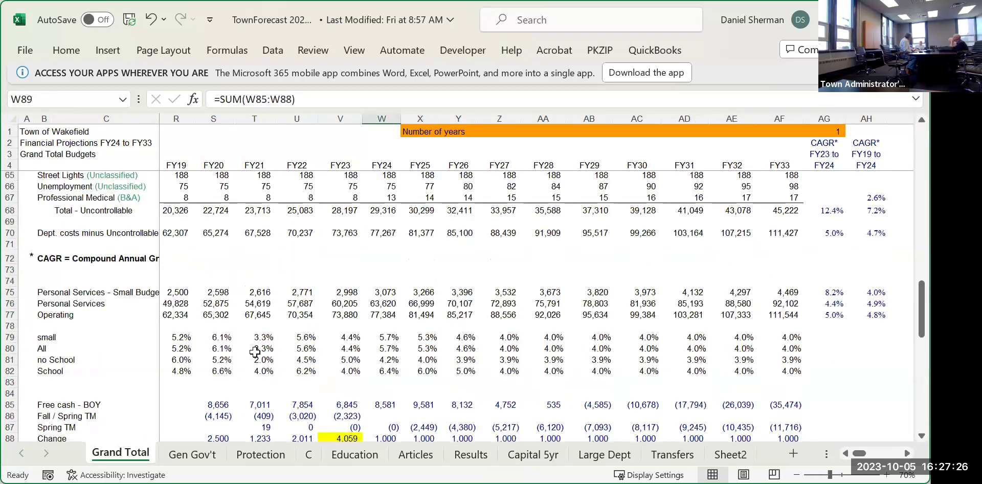
scroll(255, 351, up, 2)
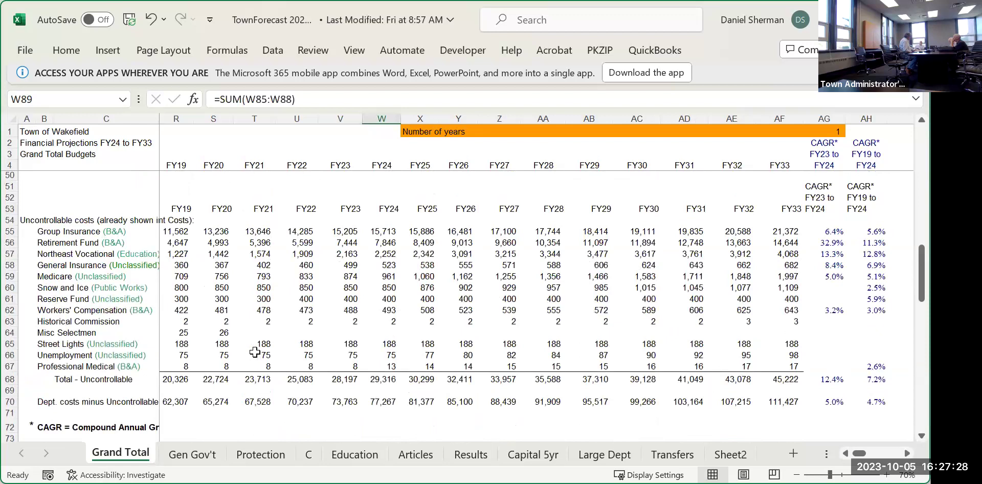
scroll(254, 352, up, 6)
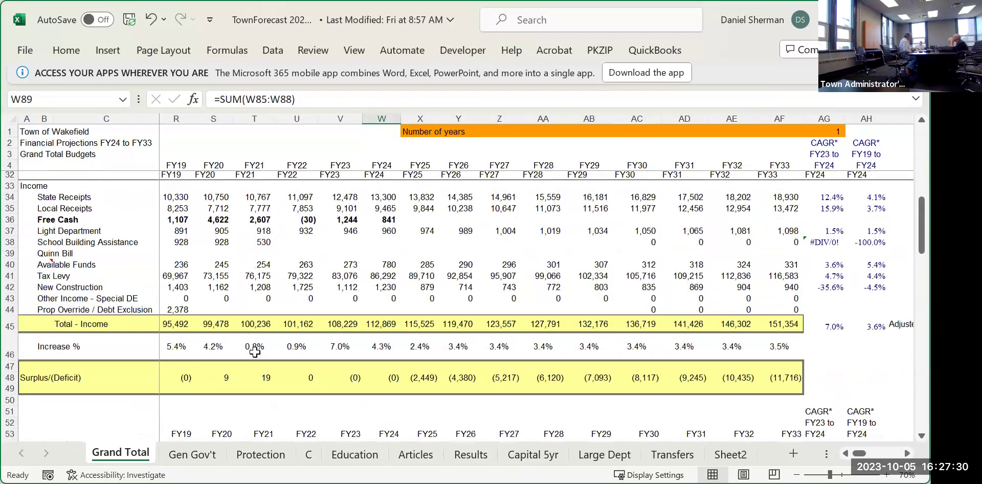
scroll(255, 352, up, 6)
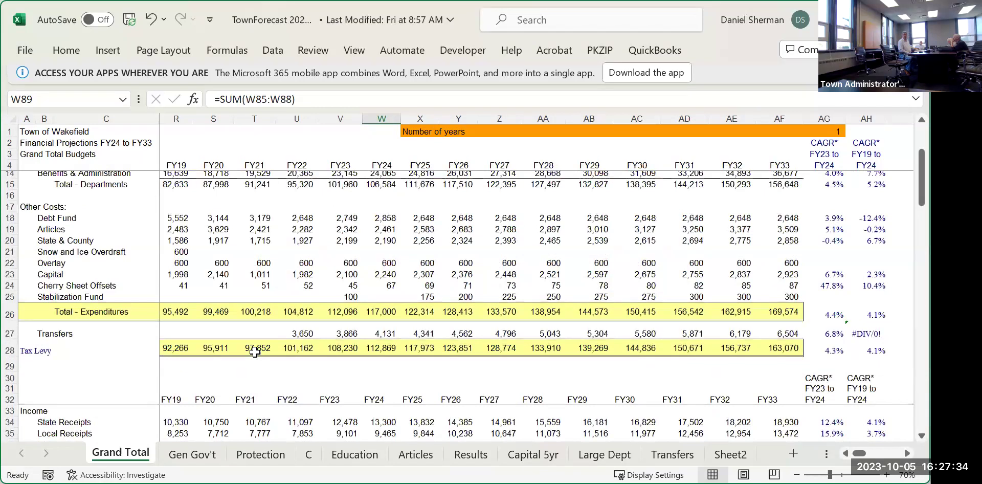
scroll(255, 352, up, 2)
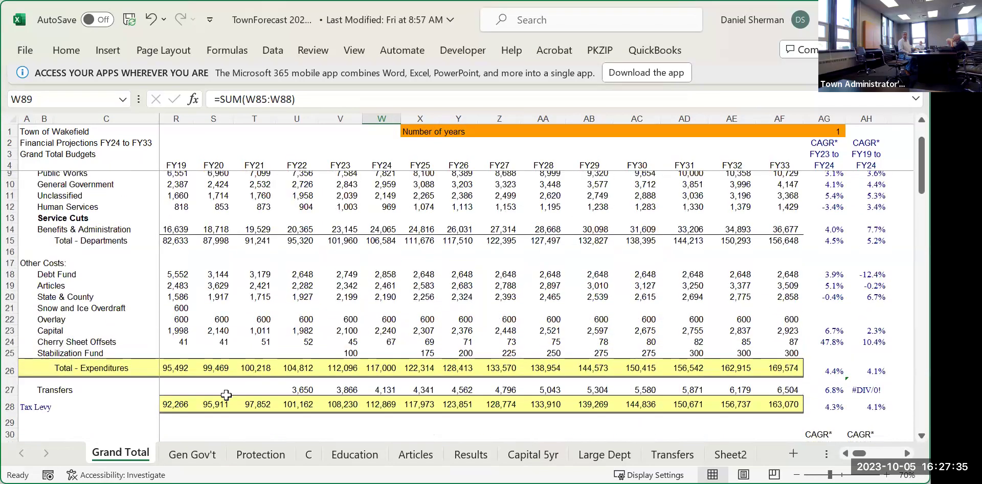
click(346, 272)
click(386, 274)
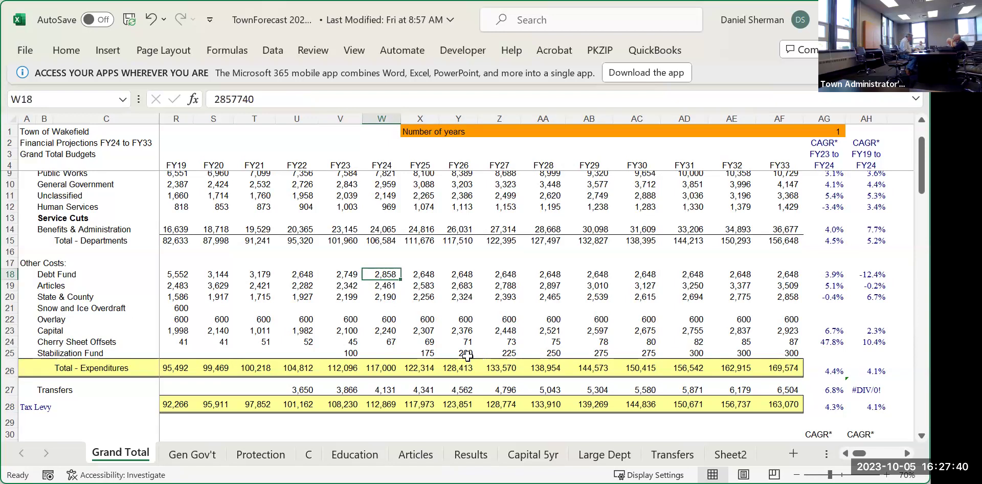
click(350, 274)
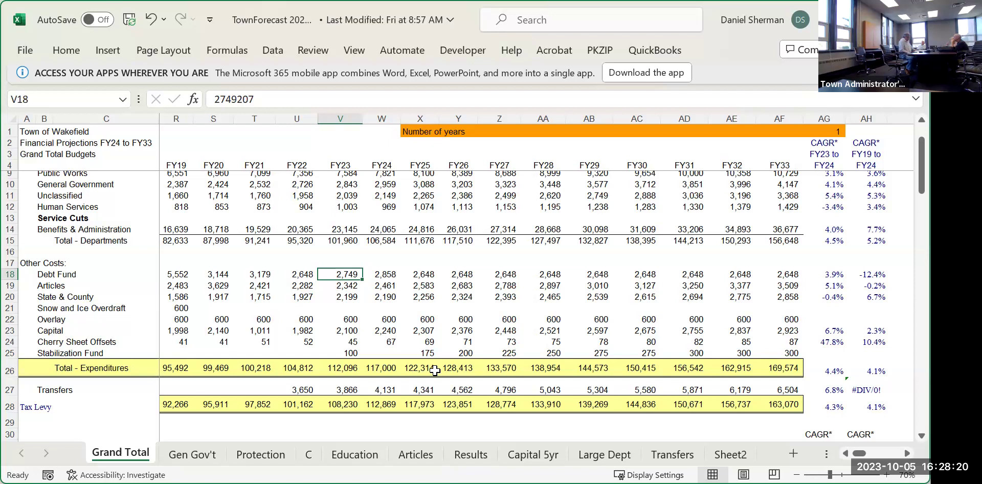
Step: Set the FY24 Change amount in the free cash projection to 2000000 and copy it across through FY29
scroll(435, 370, down, 12)
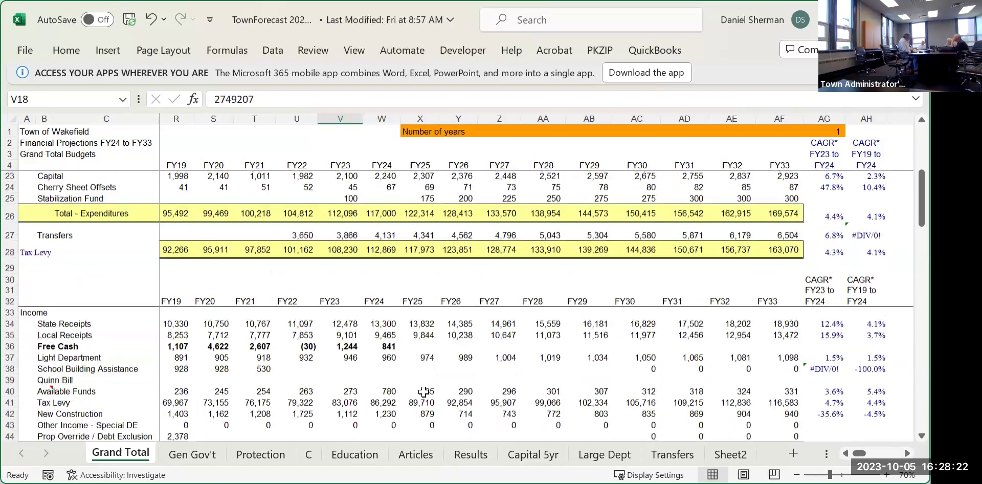
scroll(421, 397, down, 10)
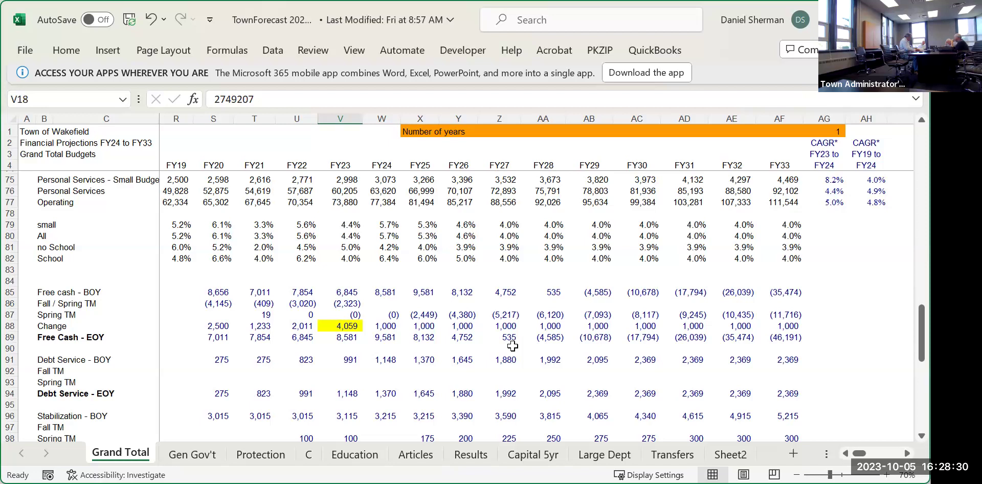
click(550, 343)
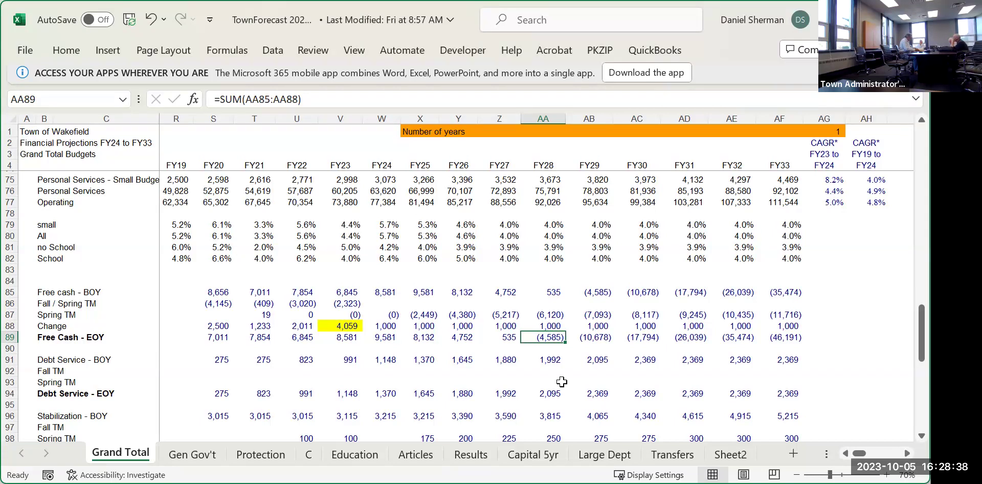
click(387, 324)
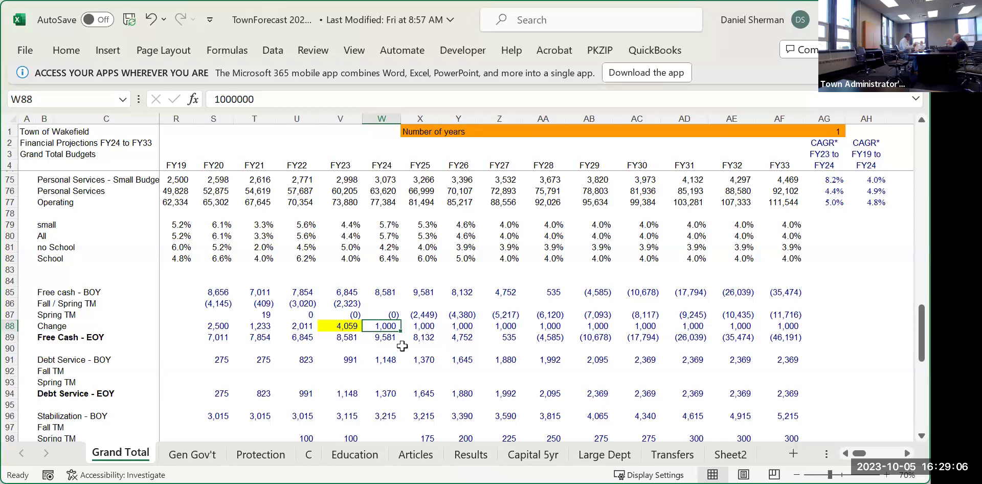
text(2000000)
key(Return)
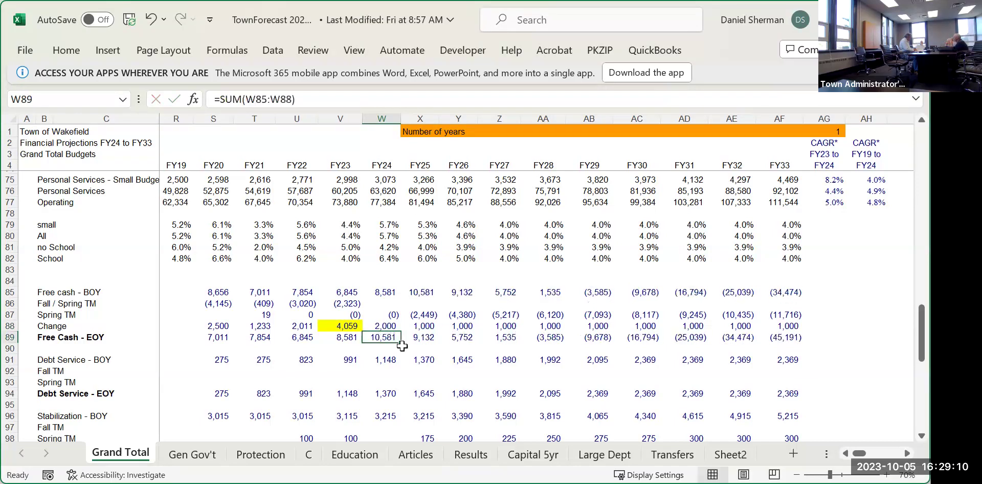
key(Up)
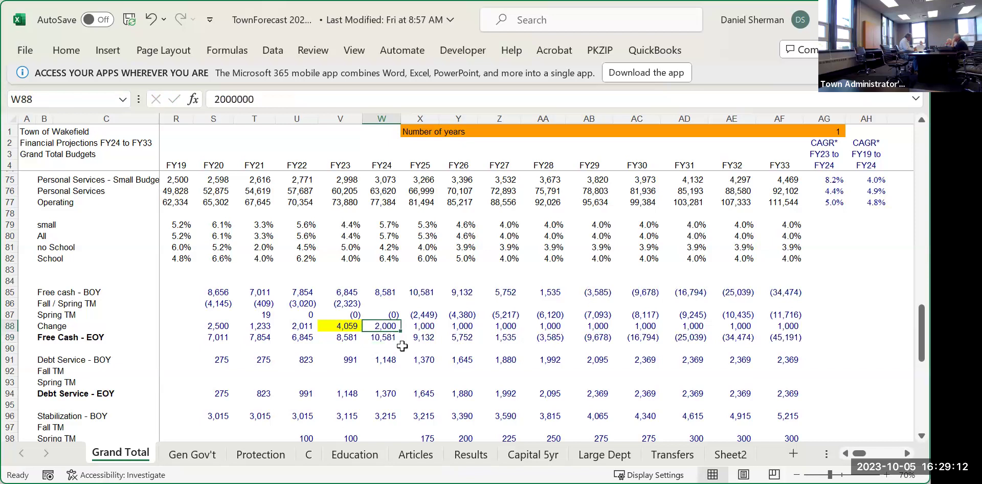
drag(401, 328, 593, 325)
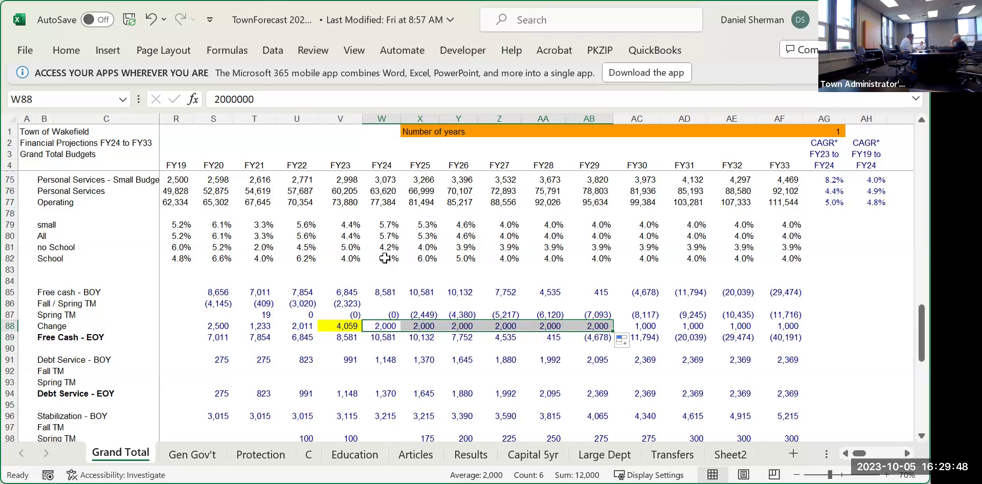
Step: Remove the 400000 subtraction from the FY25 New Construction formula, leaving =(W42)*(1+Results!U35)
scroll(384, 258, up, 11)
scroll(385, 259, up, 3)
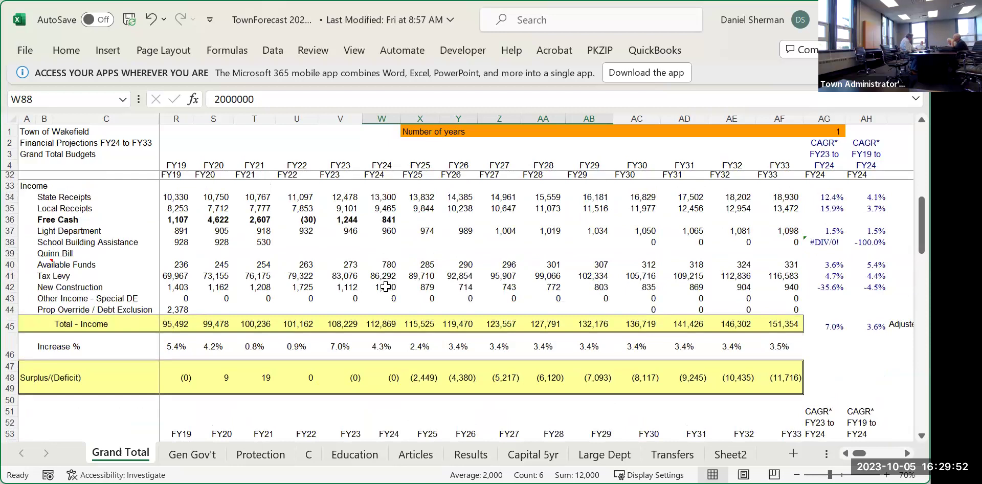
click(386, 287)
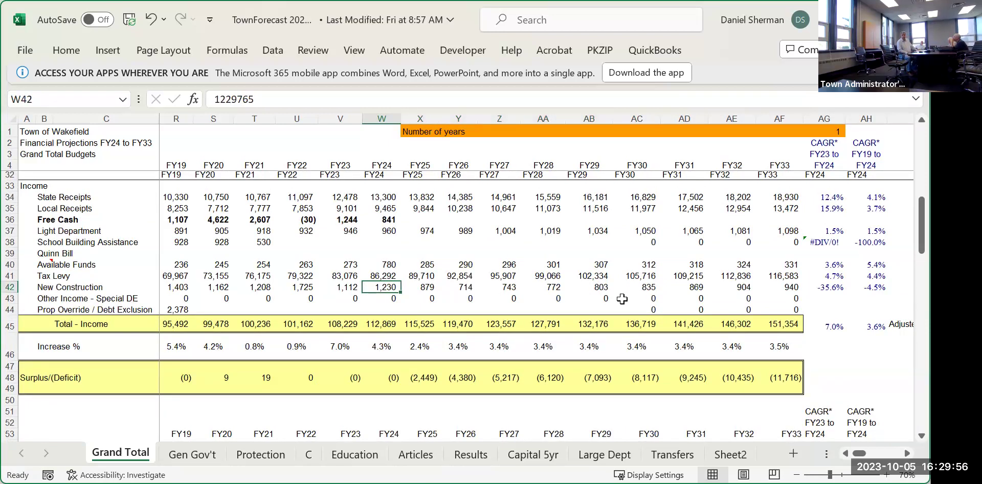
click(428, 288)
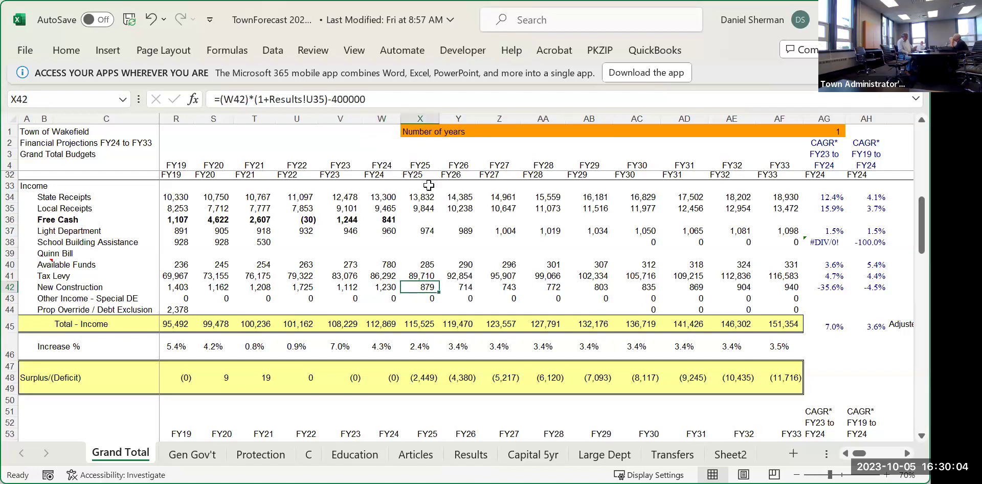
click(377, 103)
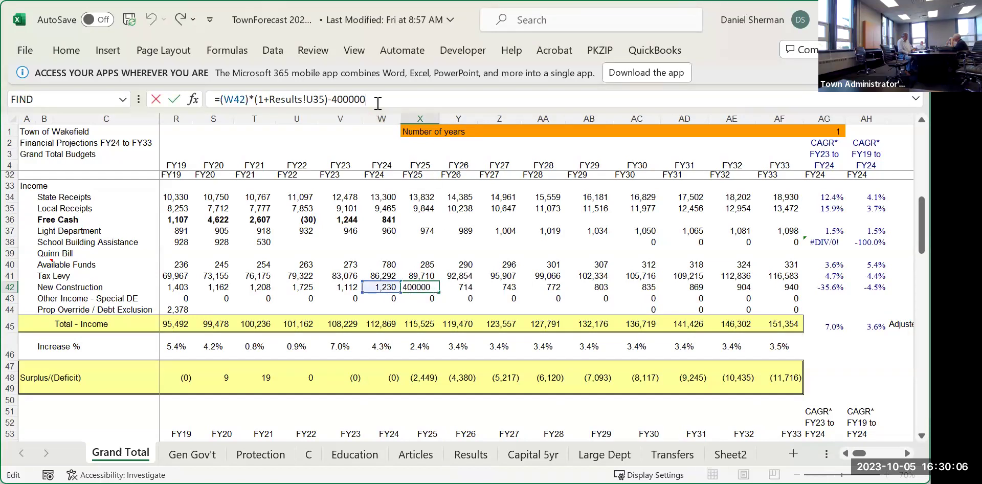
key(BackSpace)
key(BackSpace)
key(BackSpace)
key(BackSpace)
key(BackSpace)
key(BackSpace)
key(BackSpace)
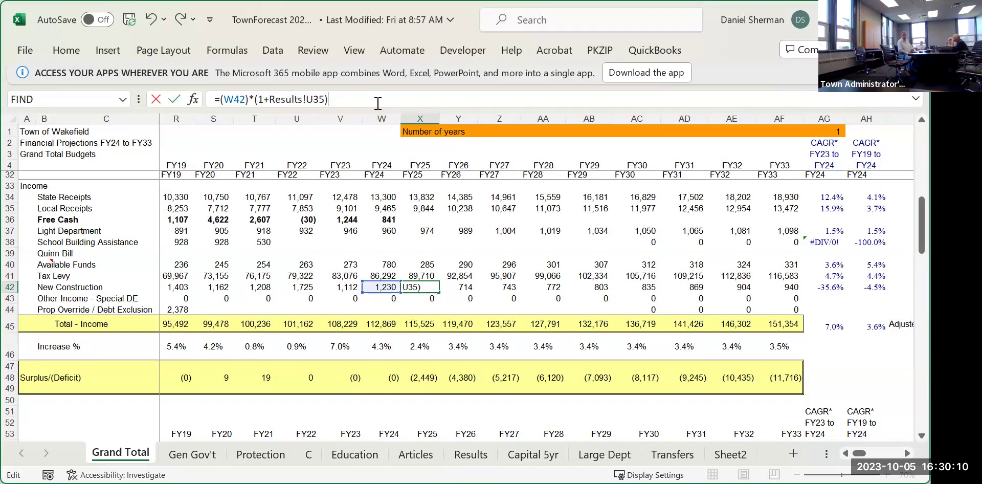
key(Return)
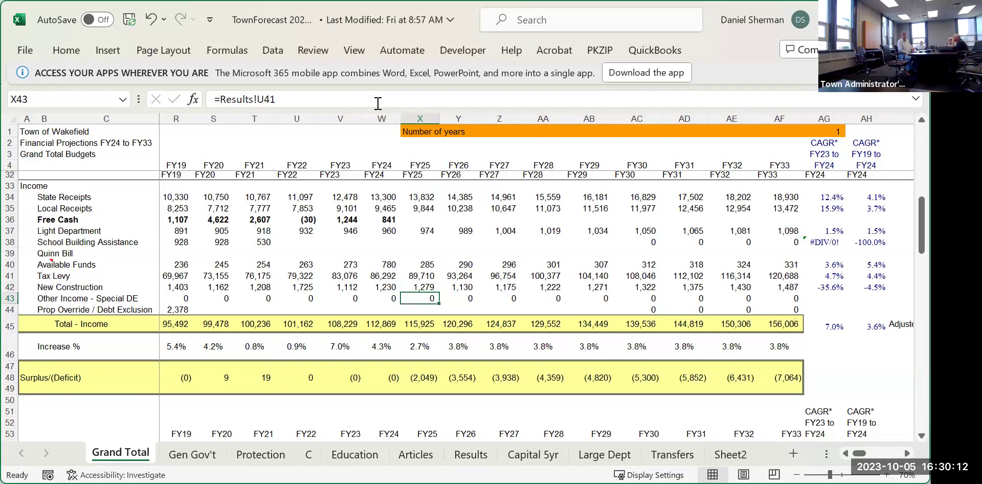
Step: Remove the 200000 subtraction from the FY26 New Construction formula on the Grand Total sheet, leaving =(X42)*(1+Results!V35)
key(Up)
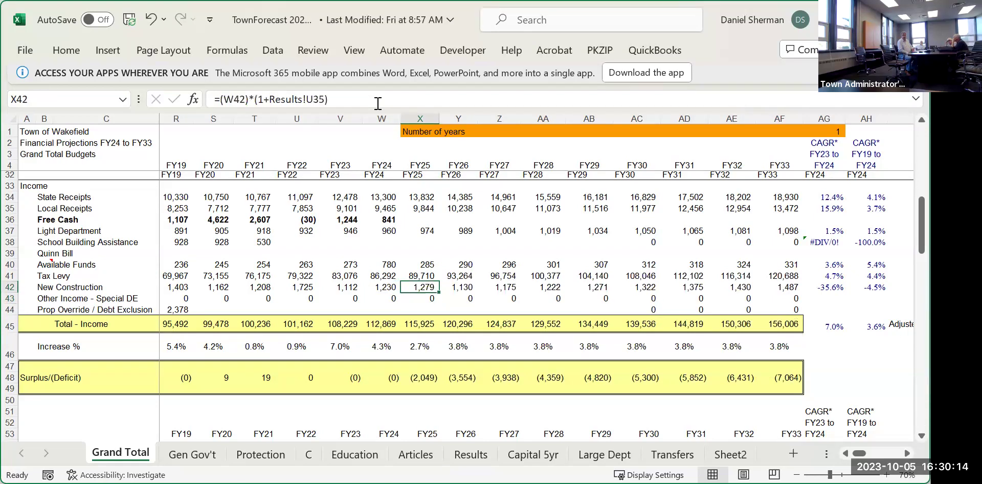
key(Right)
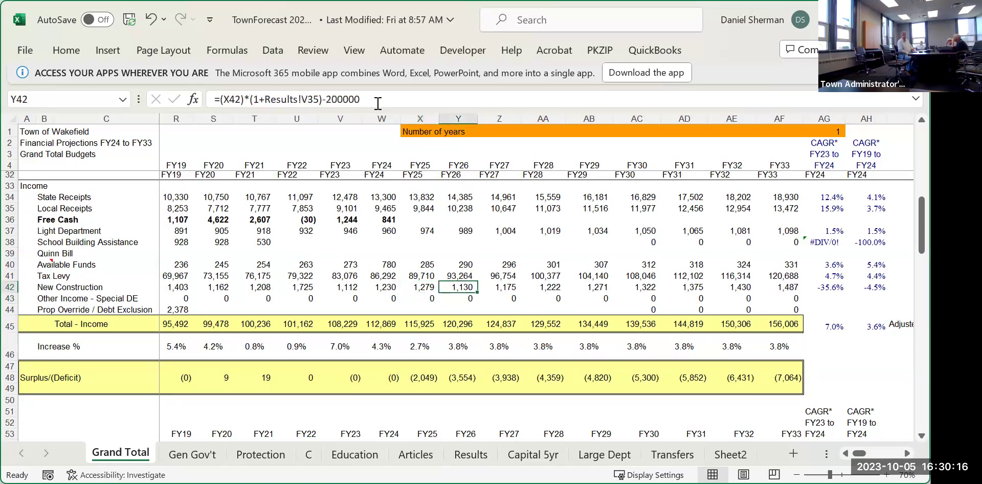
click(377, 103)
key(BackSpace)
key(BackSpace)
key(BackSpace)
key(BackSpace)
key(BackSpace)
key(BackSpace)
key(BackSpace)
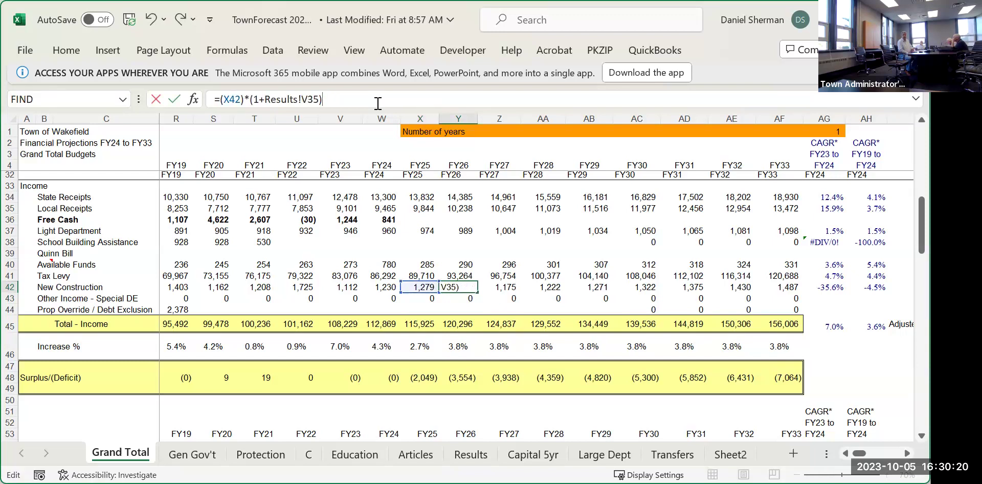
key(Return)
key(Up)
key(Right)
Step: Check the FY25 New Construction amount and the FY25 Surplus/(Deficit) result
key(Left)
key(Left)
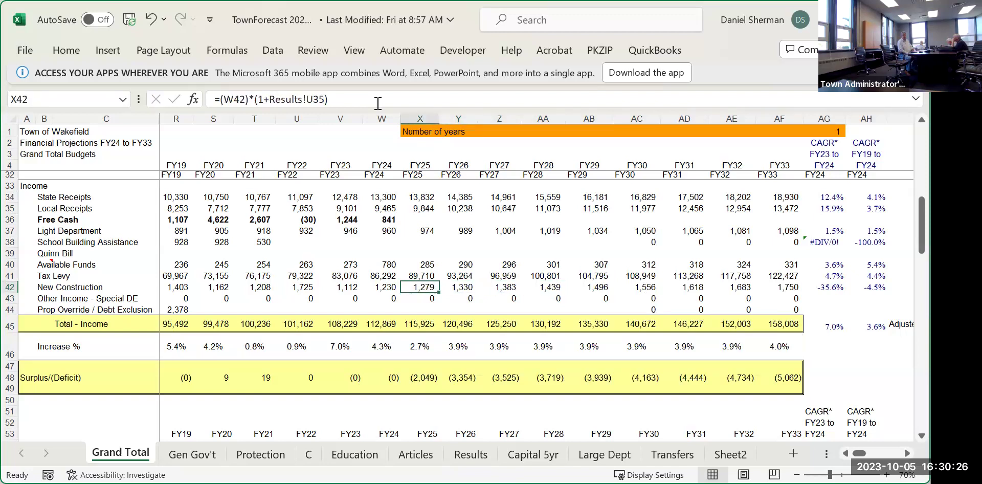
key(Up)
key(Up)
key(Down)
key(Down)
key(Down)
key(Down)
key(Down)
key(Down)
key(Down)
key(Down)
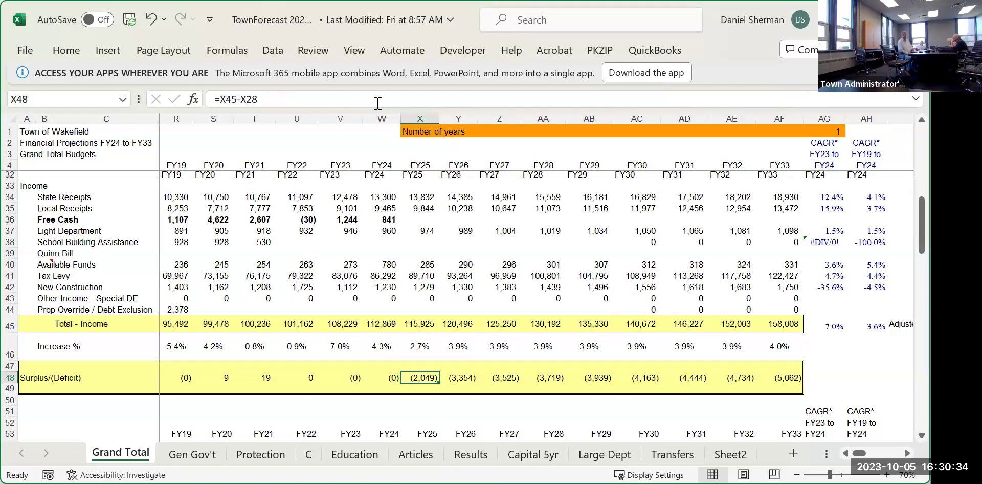
Step: Add 1000000 to the FY24 New Construction amount by changing the cell to =1000000+1229765
key(Up)
key(Up)
key(Up)
key(Up)
key(Up)
key(Up)
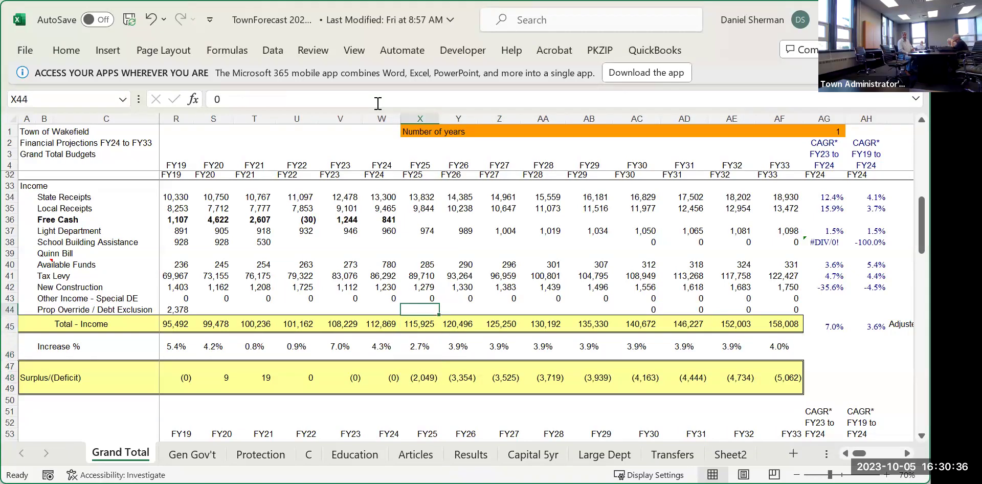
key(Left)
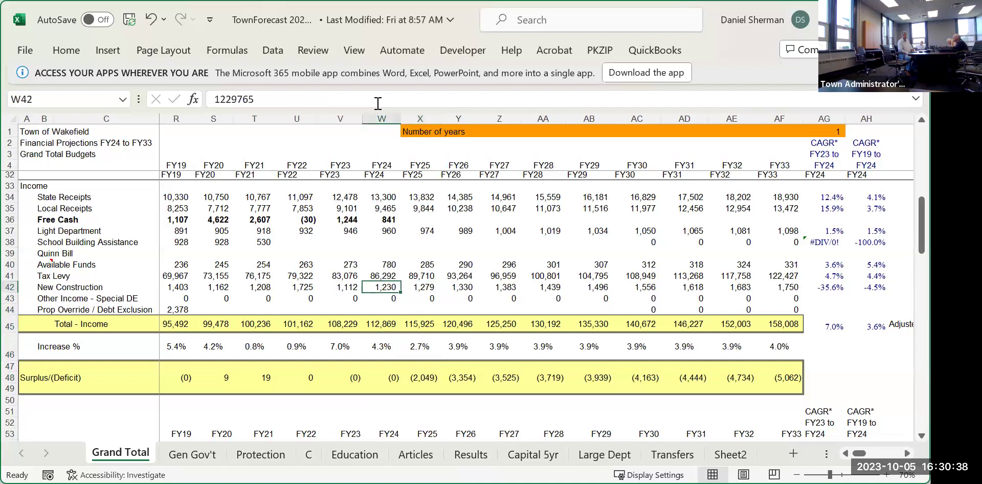
click(208, 98)
text(=+)
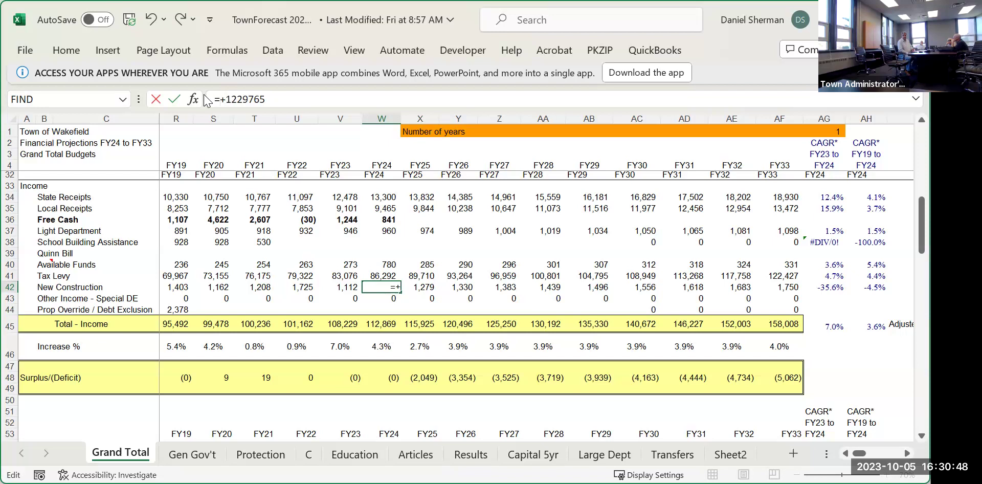
text(1000000)
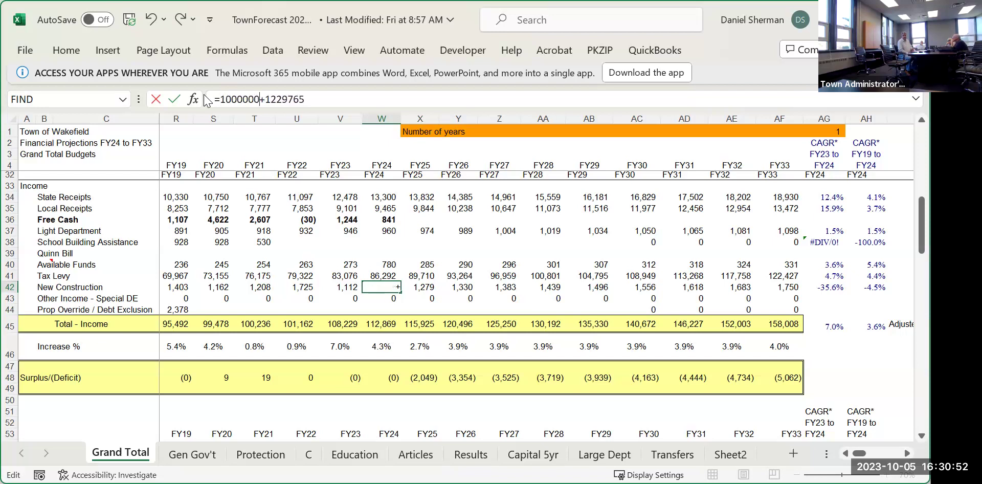
key(Return)
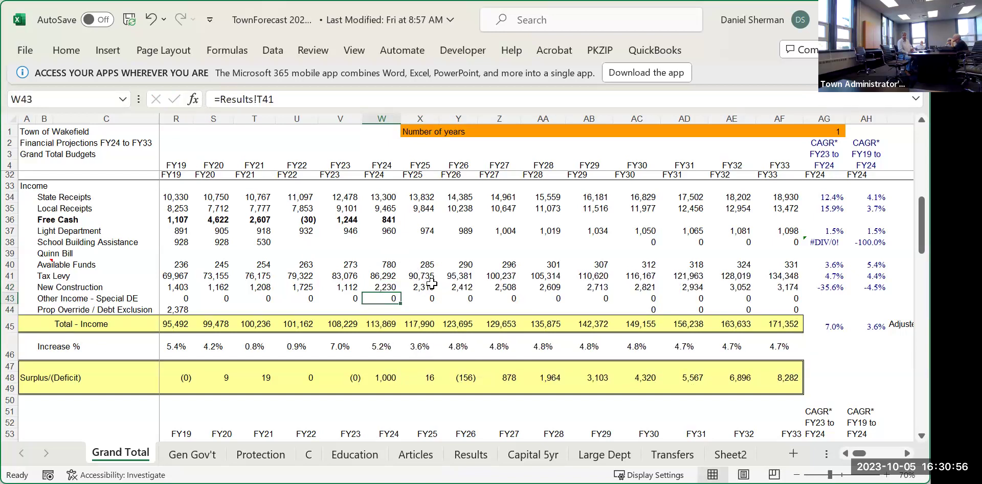
Step: Subtract 1000000 in the FY26 New Construction formula, giving =(X42)*(1+Results!V35)-1000000
click(455, 286)
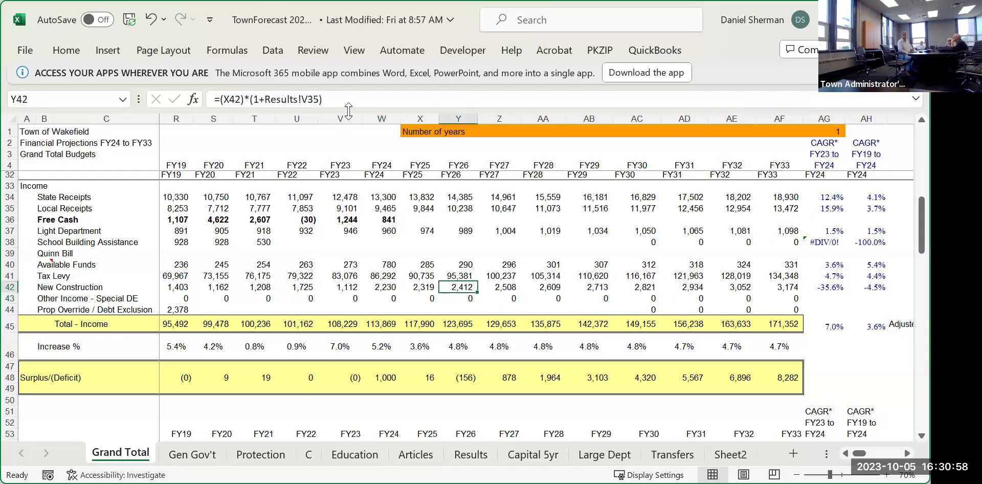
click(351, 100)
text(-1000000)
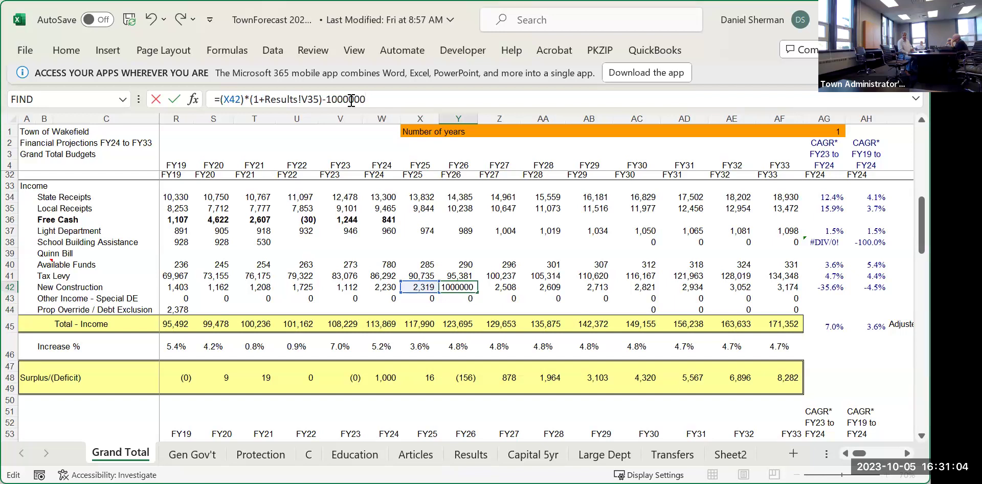
key(Return)
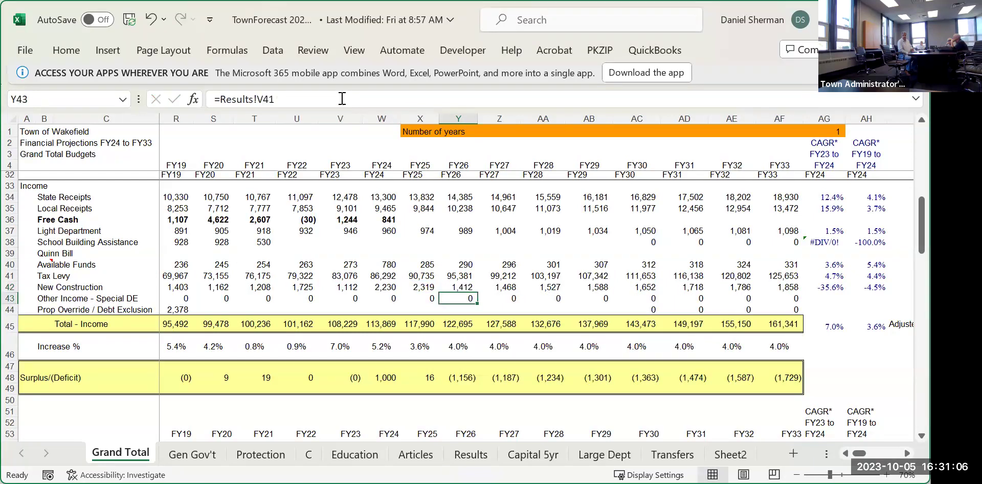
Step: Review the free cash and reserves projection, and inspect the New Construction formulas for FY24 through FY26
scroll(460, 366, down, 1)
scroll(460, 366, down, 15)
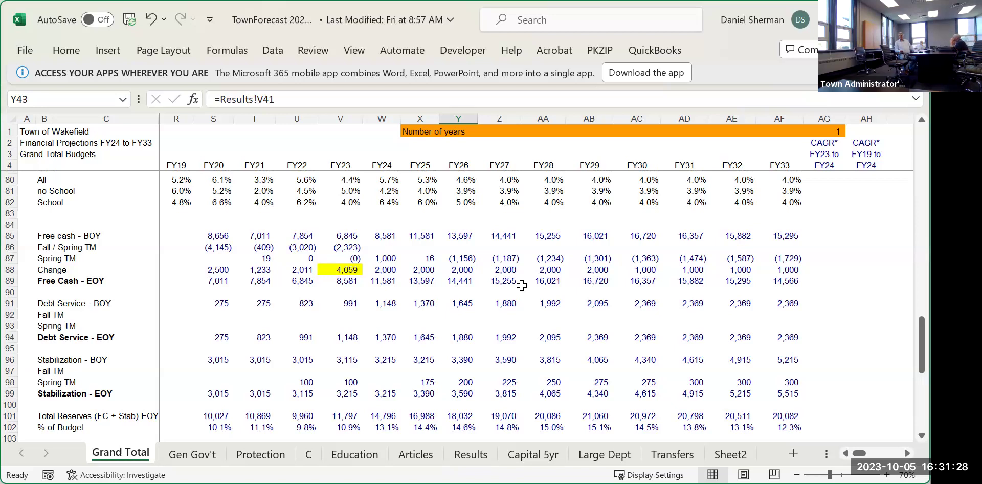
key(Up)
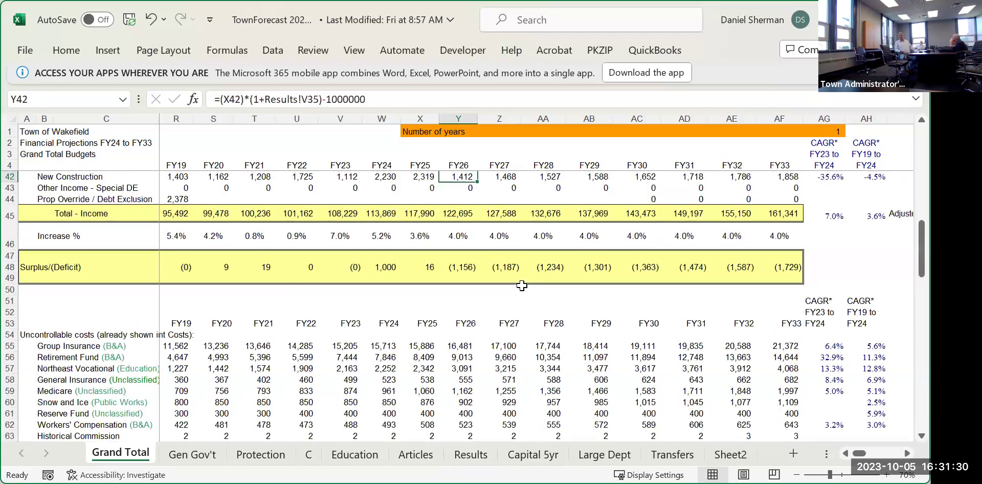
key(Up)
key(Up)
key(Down)
key(Down)
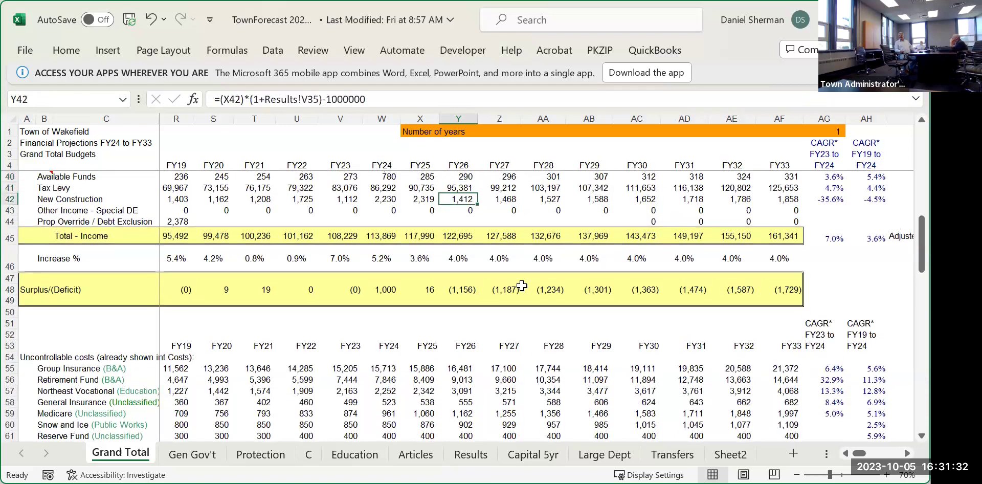
key(Left)
key(Left)
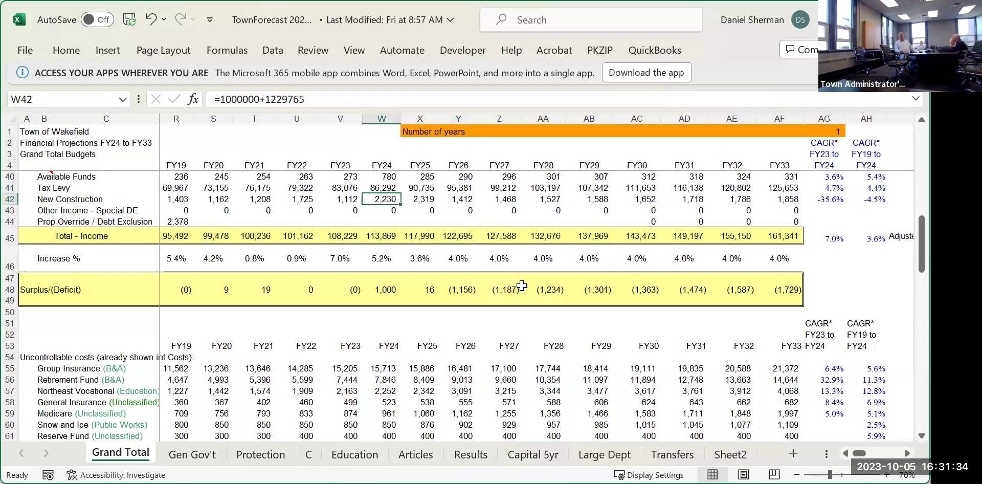
key(Right)
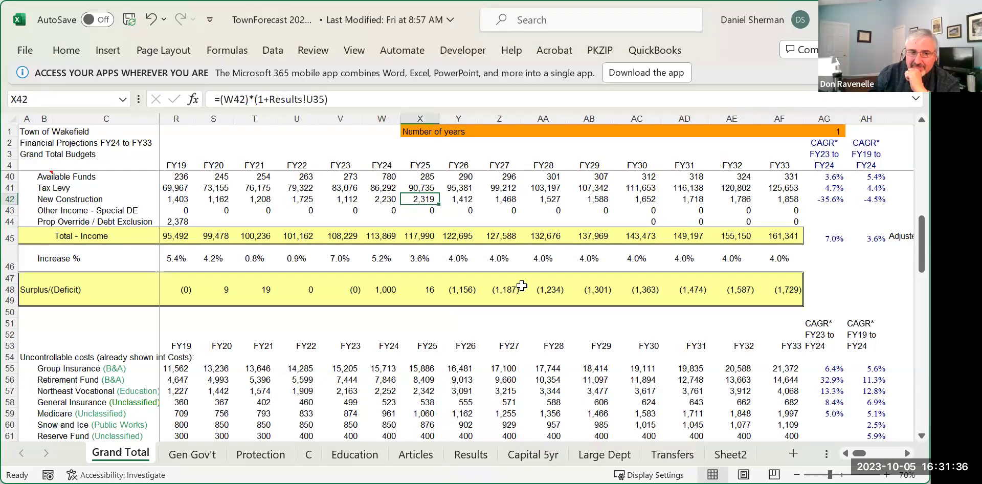
key(Left)
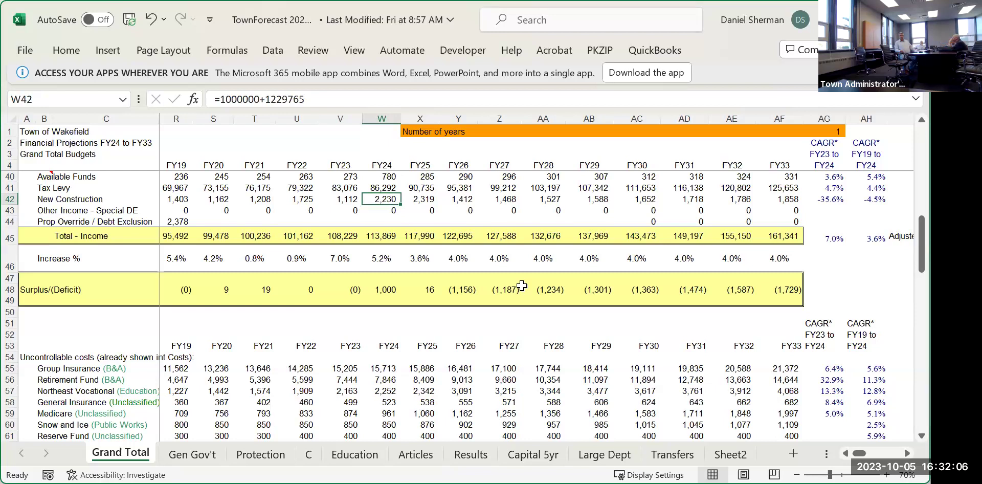
Step: Look over the income total and Surplus/(Deficit) rows, comparing them with the FY24 and FY26 New Construction entries
key(Down)
key(Down)
key(Down)
key(Down)
key(Down)
key(Down)
key(Down)
key(Down)
key(Down)
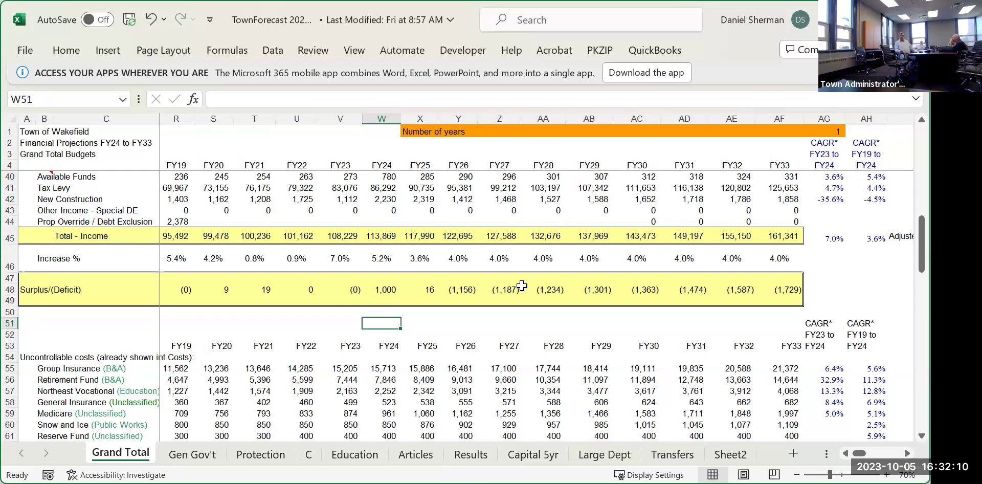
key(Up)
key(Up)
key(Up)
key(Up)
key(Up)
key(Up)
key(Up)
key(Up)
key(Up)
key(Right)
key(Right)
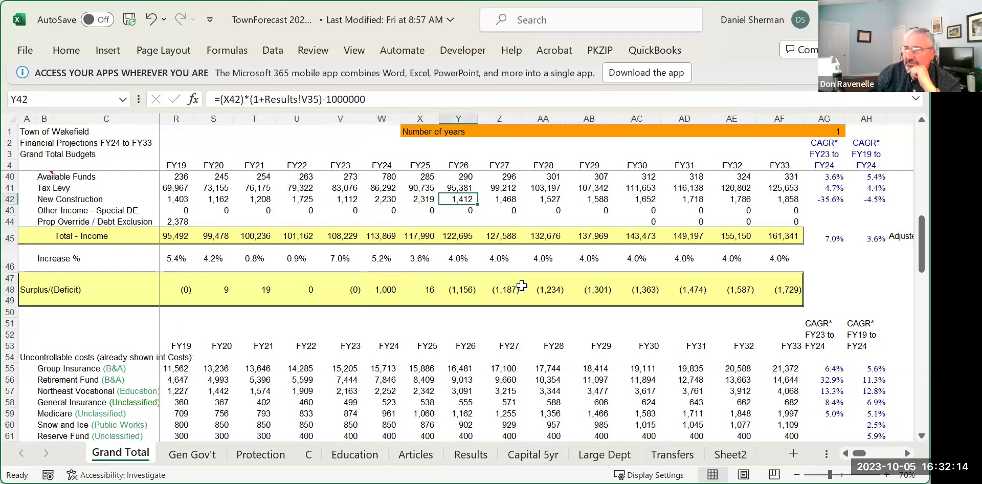
key(Left)
key(Left)
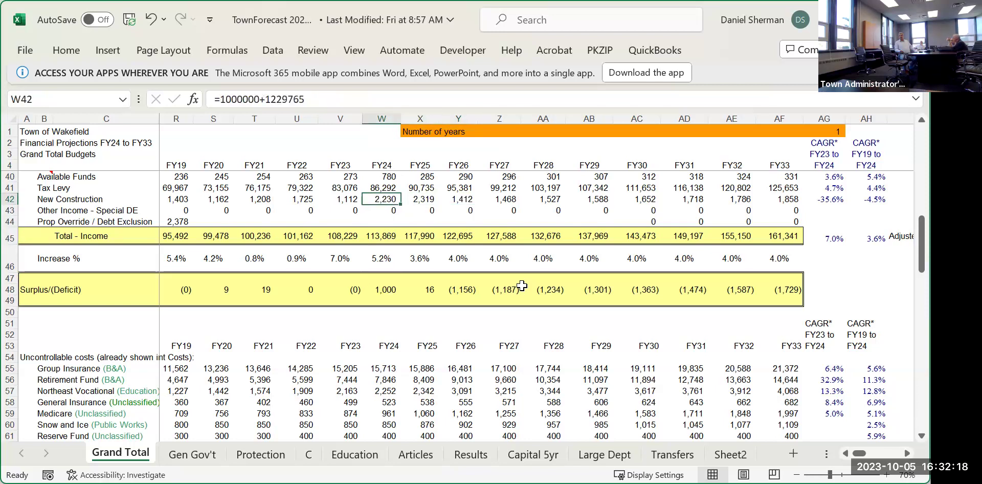
Step: Examine how the FY24 through FY26 Tax Levy formulas carry forward the previous year's levy and New Construction
key(Up)
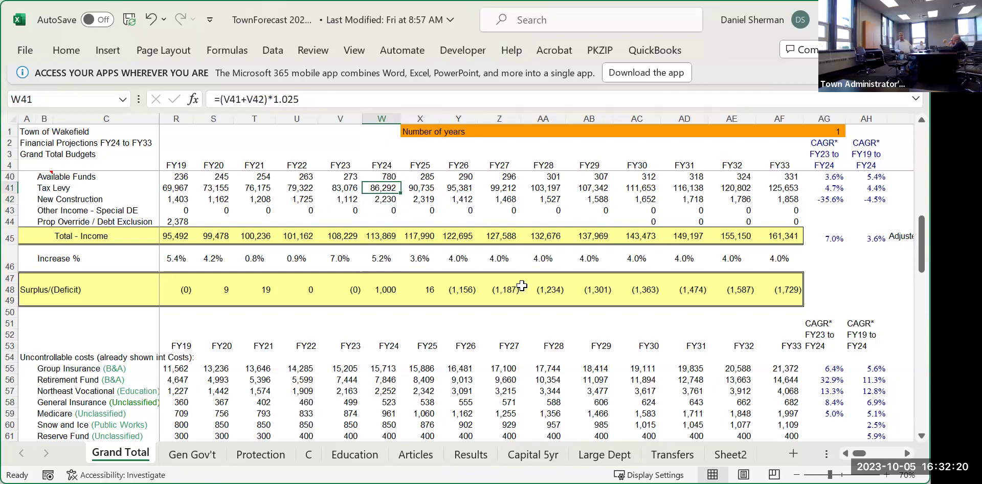
key(Right)
key(Left)
key(Right)
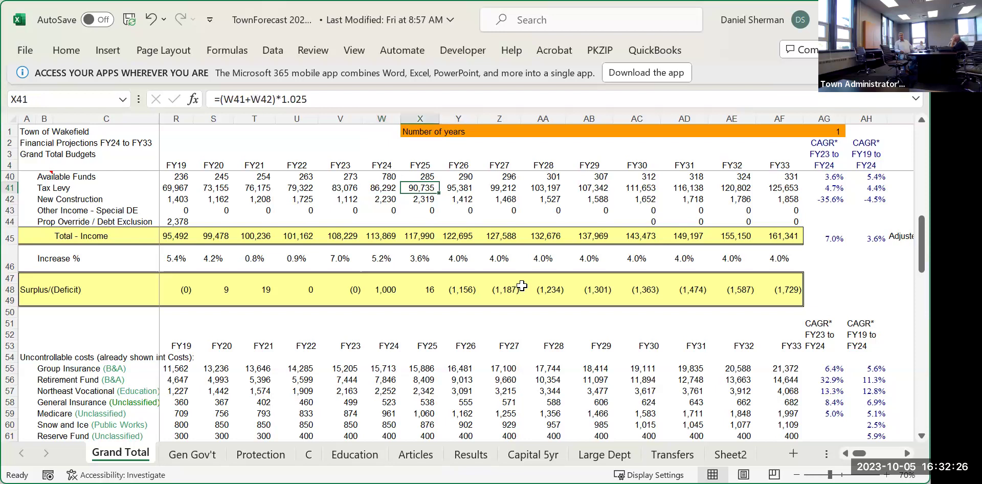
key(Right)
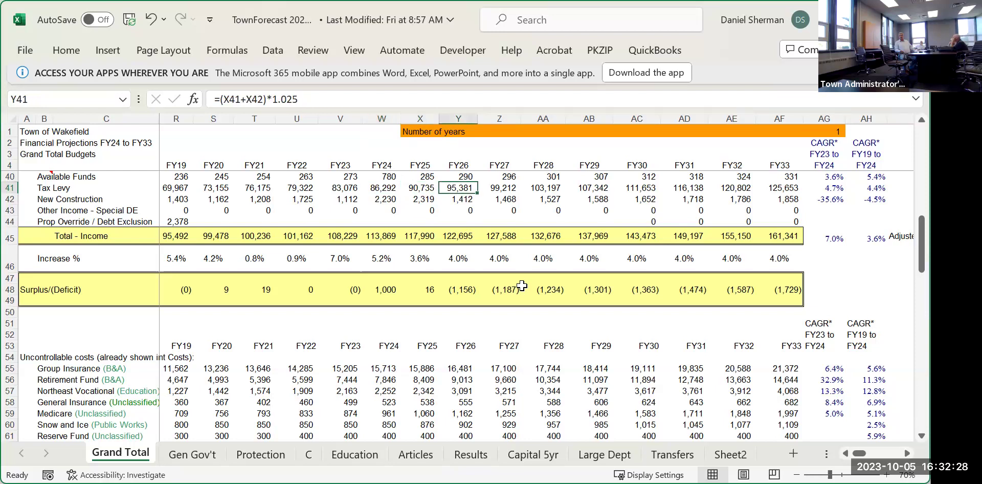
key(Down)
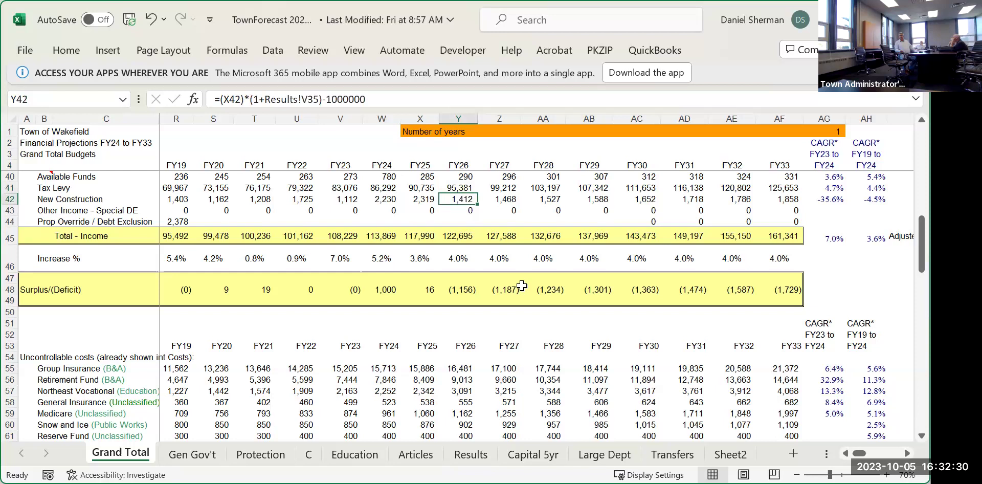
key(Up)
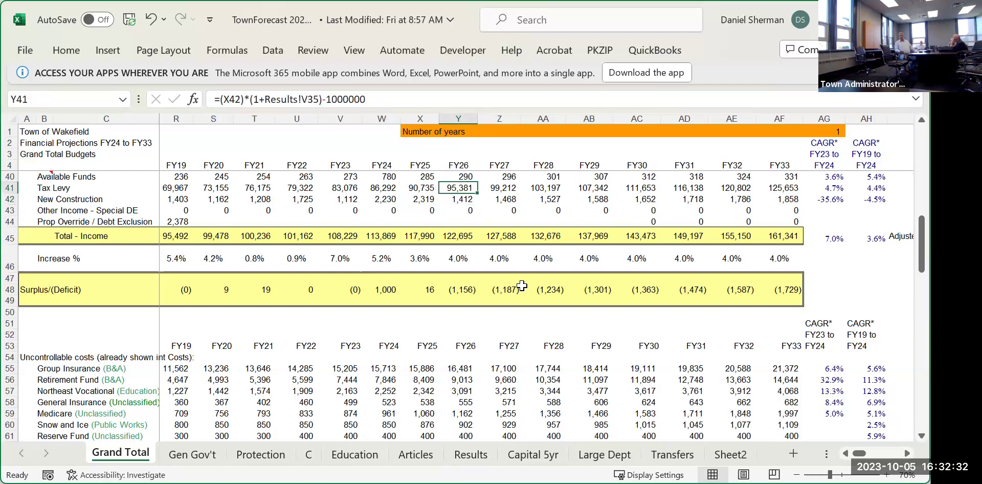
key(Right)
key(Left)
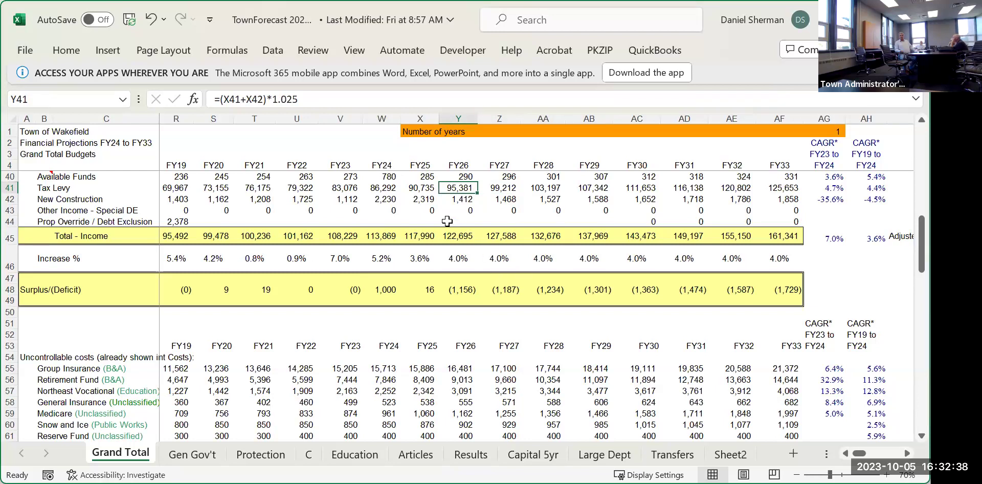
Step: Examine the FY24 Free Cash - EOY amount and its formula in the free cash projection
key(Down)
key(Down)
key(Down)
key(Down)
key(Down)
key(Down)
key(Down)
key(Down)
key(Down)
key(Down)
key(Down)
key(Down)
key(Down)
key(Down)
key(Down)
key(Down)
key(Down)
key(Down)
key(Down)
key(Down)
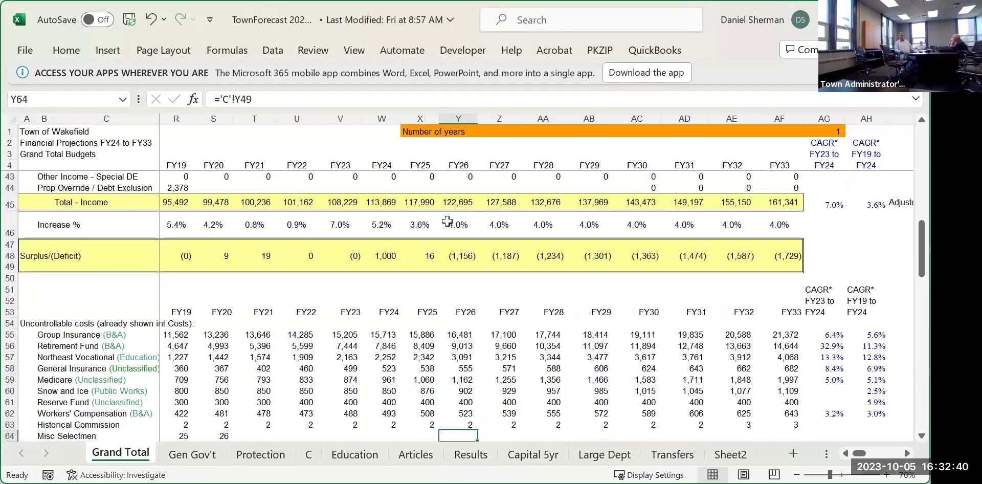
key(Down)
key(Down)
key(Down)
key(Down)
key(Down)
key(Down)
key(Down)
key(Down)
key(Down)
key(Down)
key(Down)
key(Down)
key(Down)
key(Down)
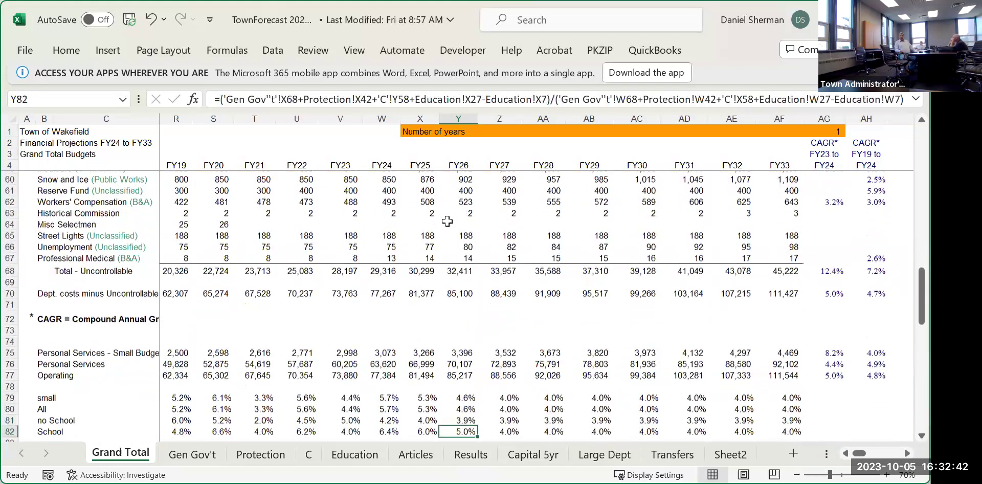
key(Down)
key(Down)
key(Down)
key(Down)
key(Down)
key(Down)
key(Left)
key(Left)
key(Left)
key(Right)
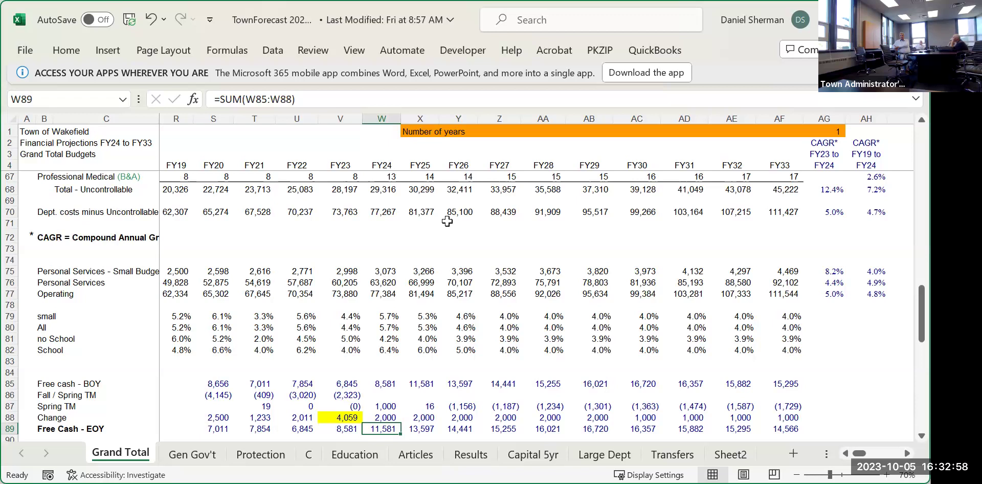
Step: Examine the FY24 New Construction entry and the FY24 Surplus/(Deficit) formula in the income section
key(Up)
key(Up)
key(Up)
key(Up)
key(Up)
key(Up)
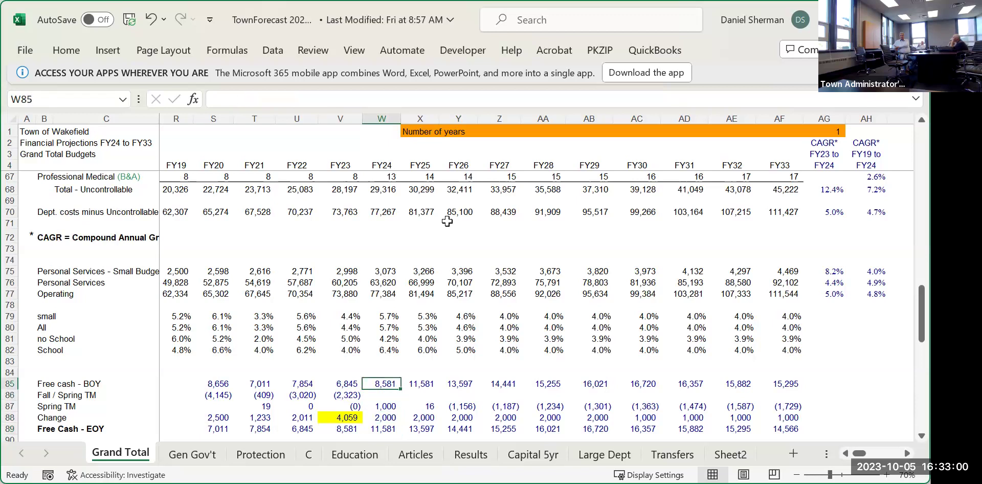
key(Up)
key(Up)
key(Up)
key(Up)
key(Up)
key(Up)
key(Up)
key(Up)
key(Up)
key(Up)
key(Up)
key(Up)
key(Up)
key(Up)
key(Up)
key(Up)
key(Up)
key(Up)
key(Up)
key(Up)
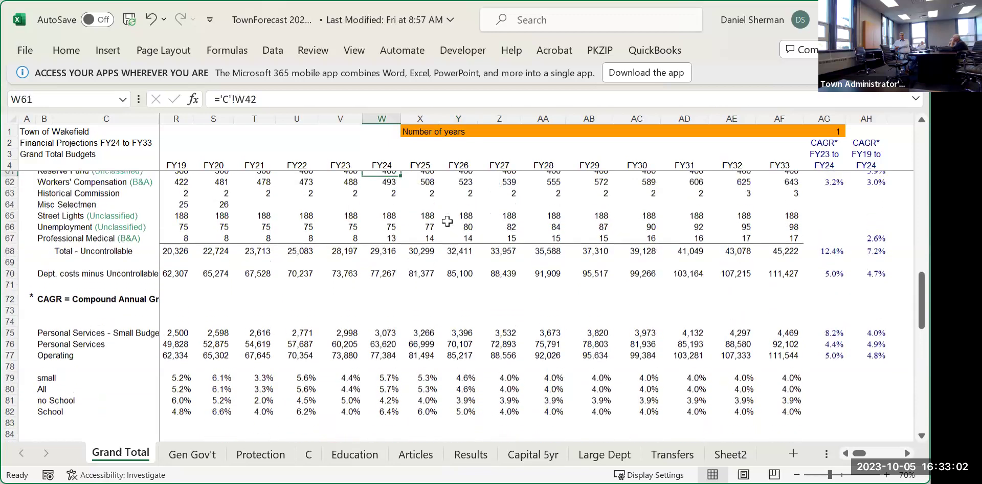
key(Up)
key(Up)
key(Up)
key(Up)
key(Up)
key(Up)
key(Up)
key(Up)
key(Up)
key(Up)
key(Up)
key(Up)
key(Up)
key(Up)
key(Up)
key(Up)
key(Up)
key(Up)
key(Up)
key(Up)
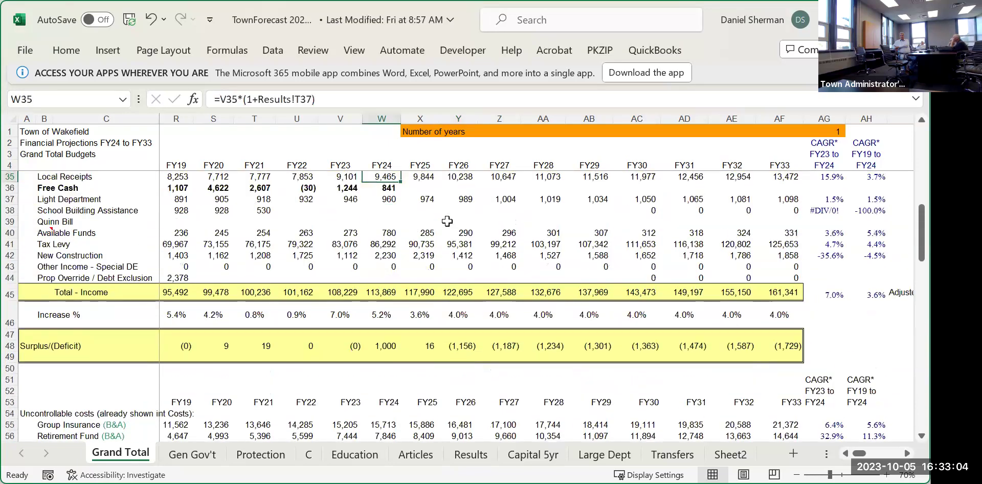
key(Down)
key(Down)
key(Down)
key(Down)
key(Down)
key(Down)
key(Down)
key(Down)
key(Down)
key(Down)
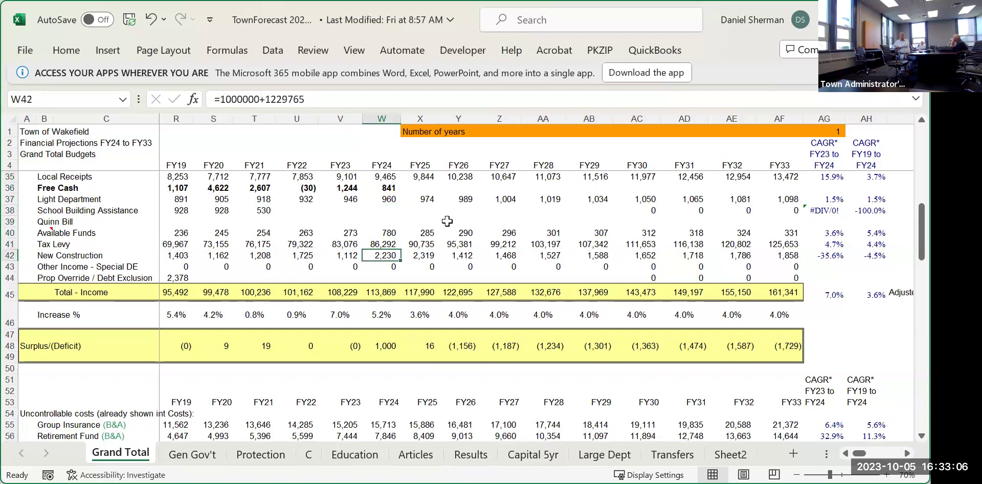
key(Down)
key(Down)
key(Down)
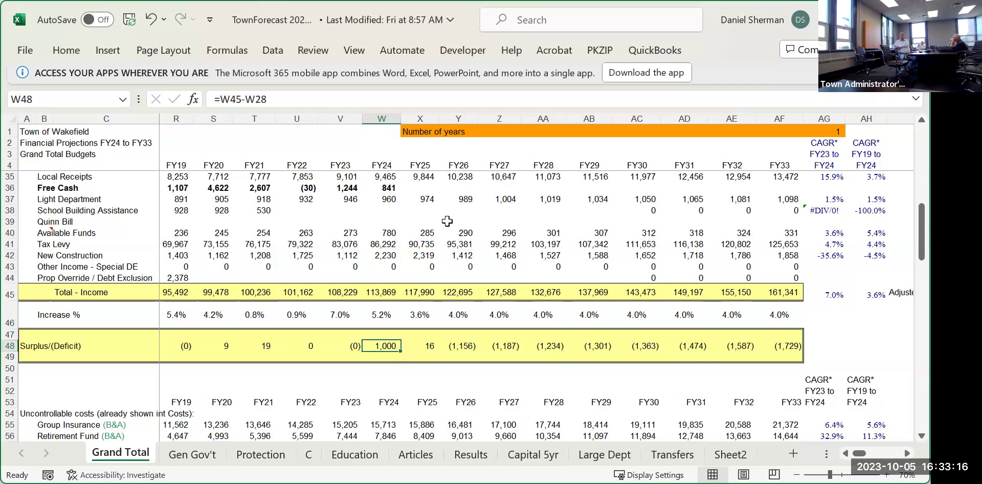
Step: Trace the FY24 free cash projection from Free cash - BOY through Spring TM and Change to Free Cash - EOY
key(Down)
key(Down)
key(Down)
key(Down)
key(Down)
key(Down)
key(Down)
key(Down)
key(Down)
key(Down)
key(Down)
key(Down)
key(Down)
key(Down)
key(Down)
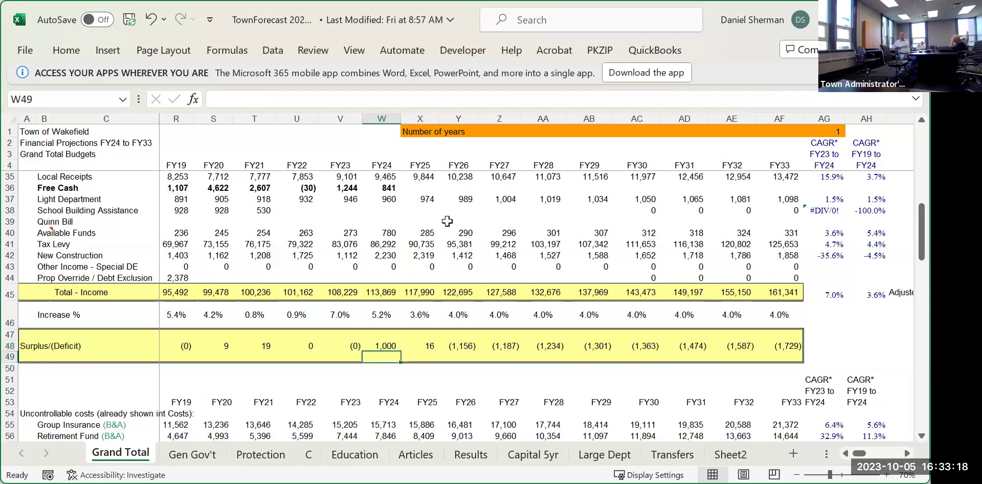
key(Down)
key(Down)
key(Down)
key(Down)
key(Down)
key(Down)
key(Down)
key(Down)
key(Down)
key(Down)
key(Down)
key(Down)
key(Down)
key(Down)
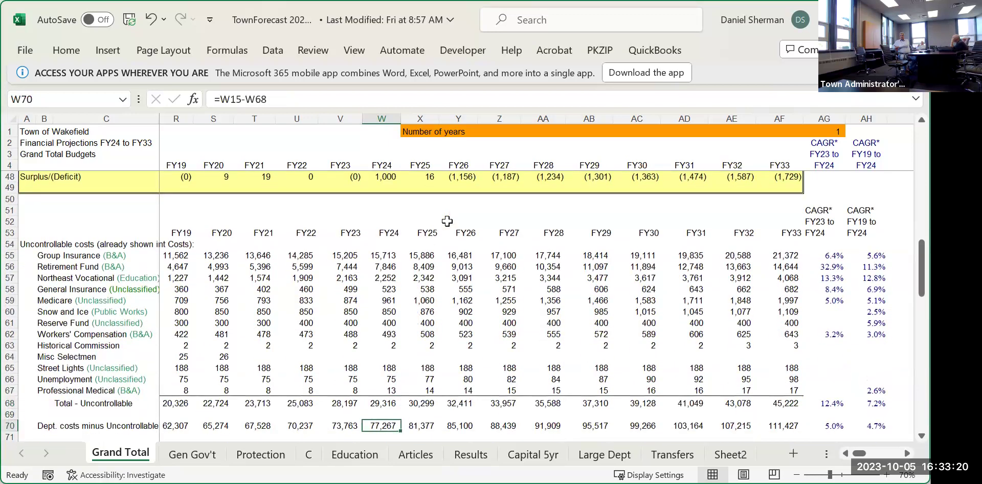
key(Down)
key(Down)
key(Down)
key(Down)
key(Down)
key(Down)
key(Down)
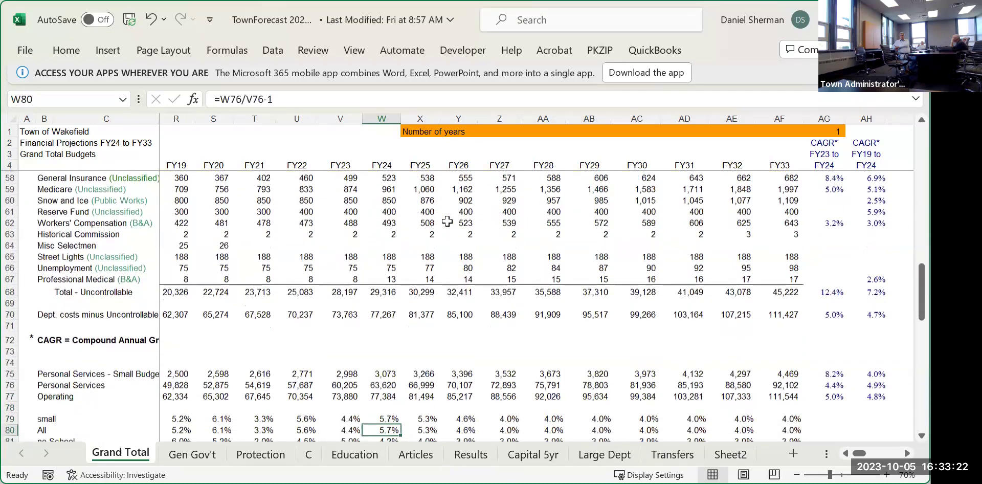
key(Down)
key(Down)
key(Down)
key(Down)
key(Down)
key(Down)
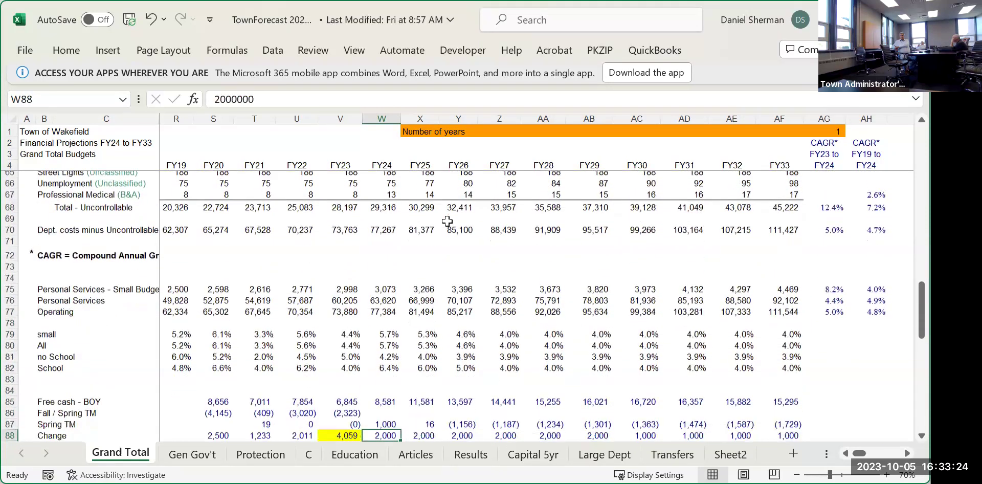
key(Up)
key(Up)
key(Up)
key(Up)
key(Up)
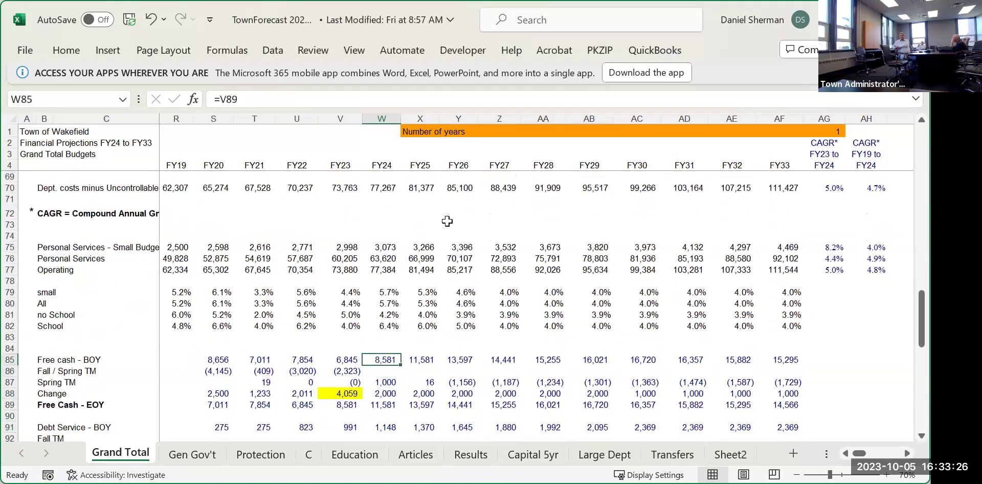
key(Down)
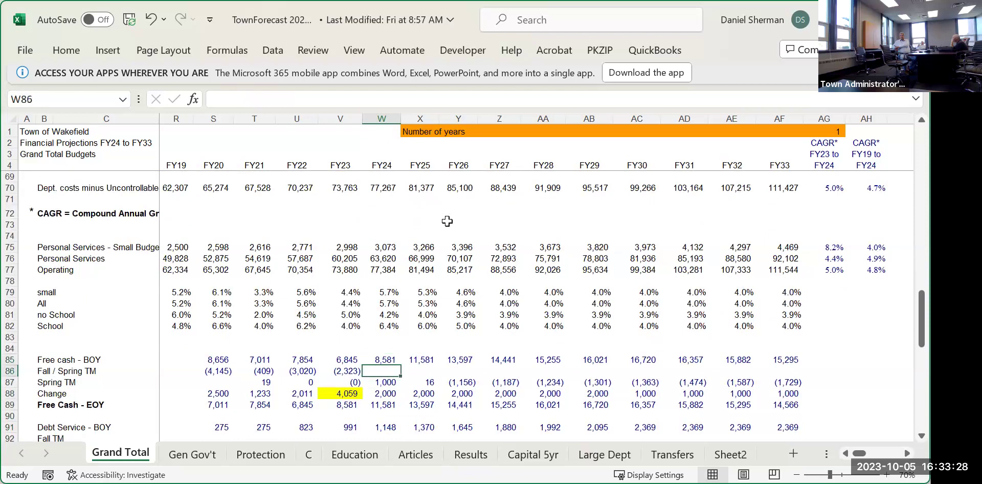
key(Down)
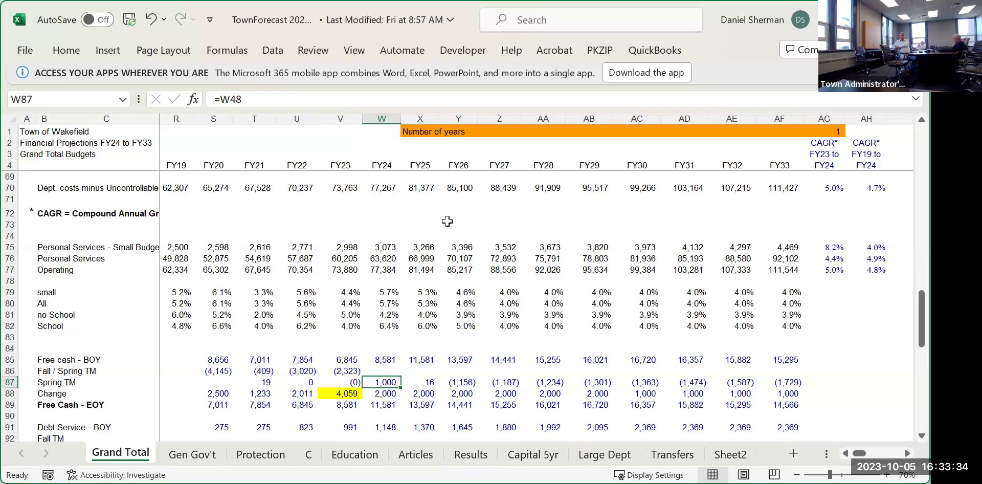
key(Down)
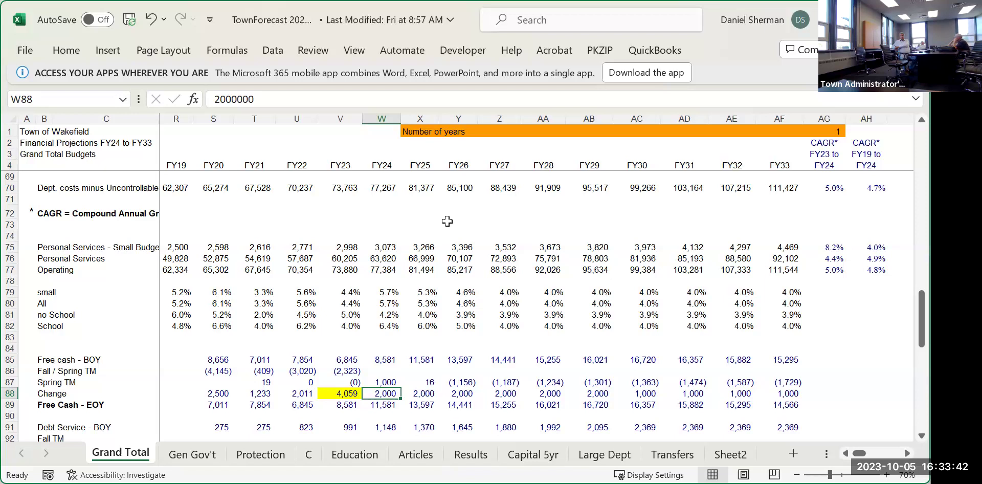
key(Down)
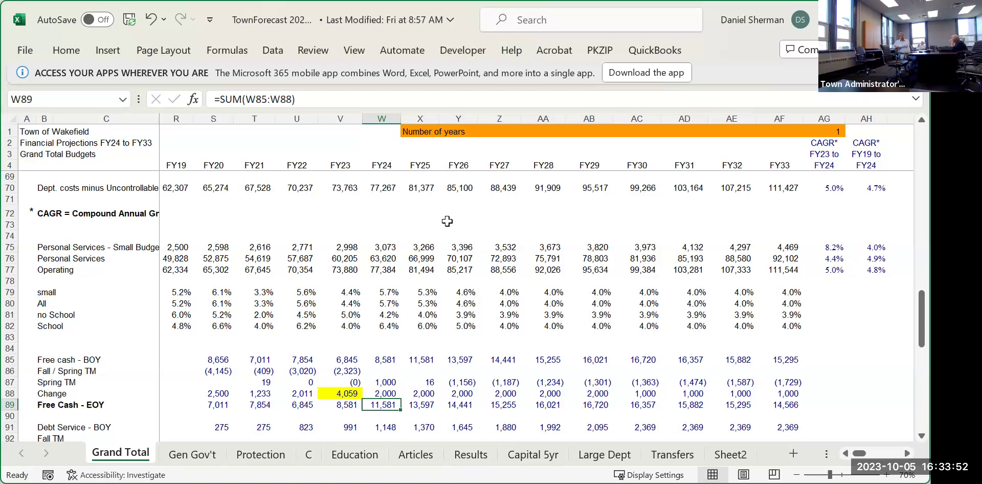
Step: Examine the Spring TM amounts for FY26 through FY28 and their links to the Surplus/(Deficit) row
key(Right)
key(Right)
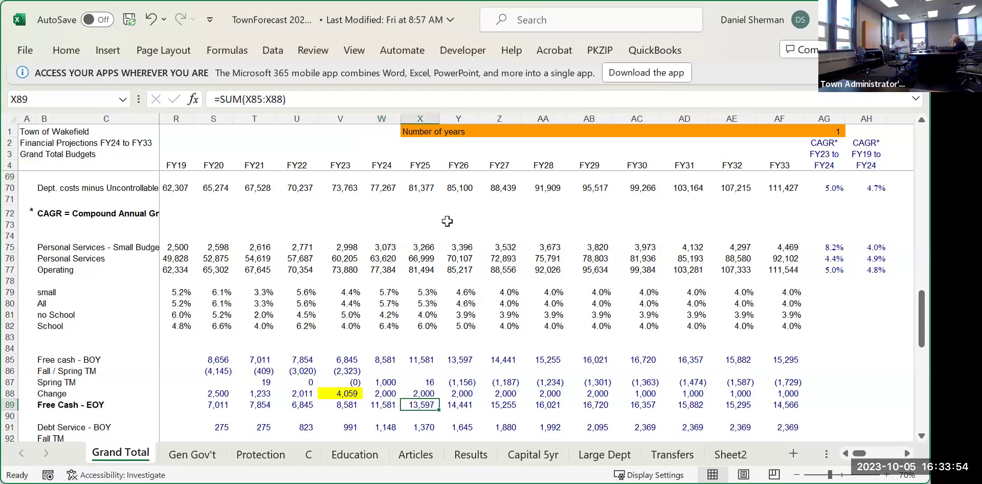
key(Up)
key(Up)
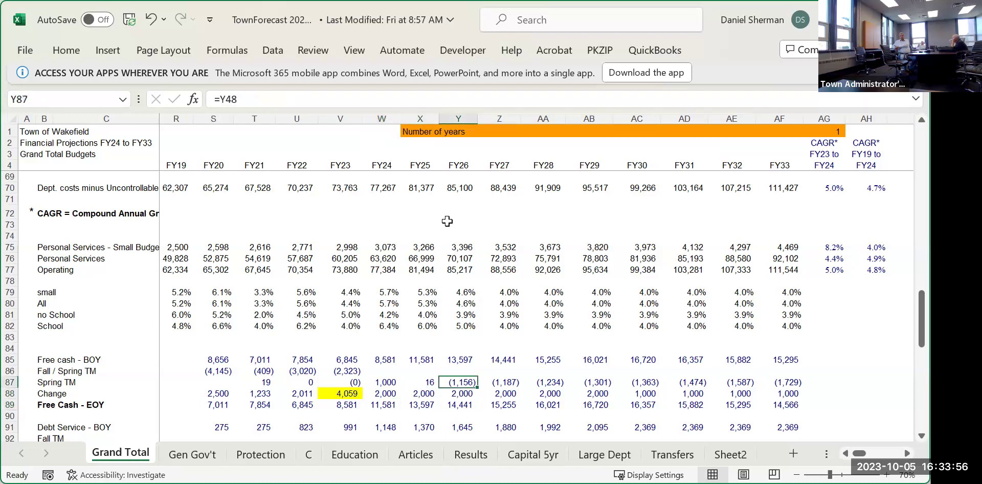
key(Right)
key(Right)
key(Right)
key(Right)
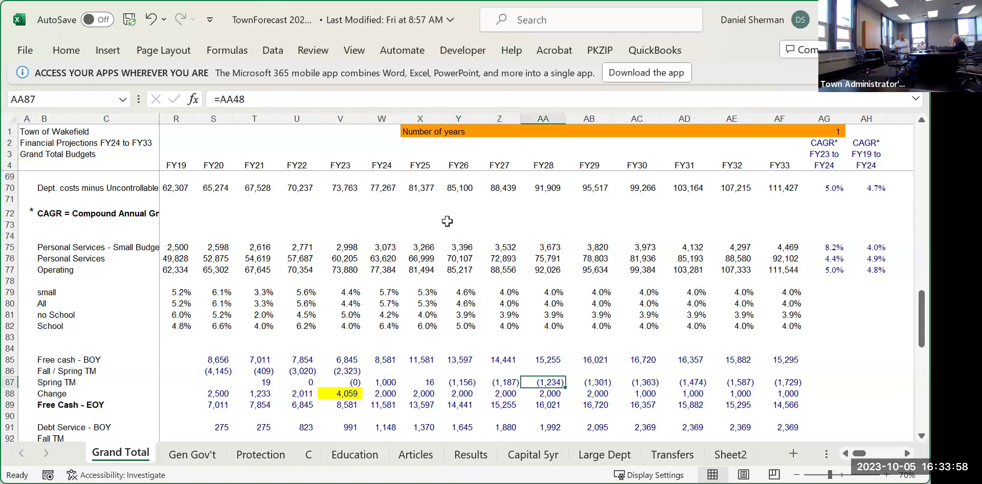
key(Left)
key(Left)
key(Left)
key(Left)
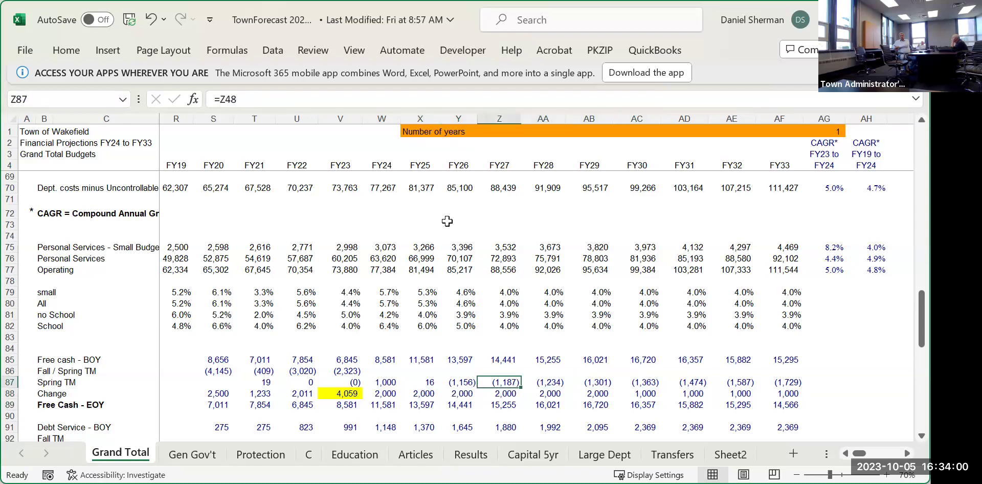
Step: Look over the Free Cash - EOY amounts across the later forecast years through FY32
key(Down)
key(Down)
key(Right)
key(Right)
key(Right)
key(Left)
key(Left)
key(Left)
key(Right)
key(Right)
key(Right)
key(Right)
key(Right)
key(Right)
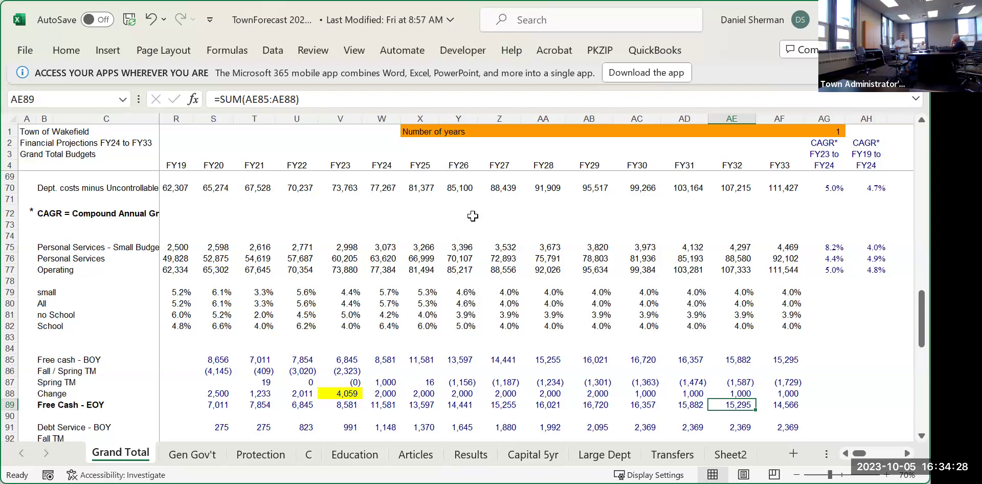
Step: Check the FY24 Surplus/(Deficit) formula, and compare it with the free cash, debt service and stabilization projections
scroll(472, 216, up, 9)
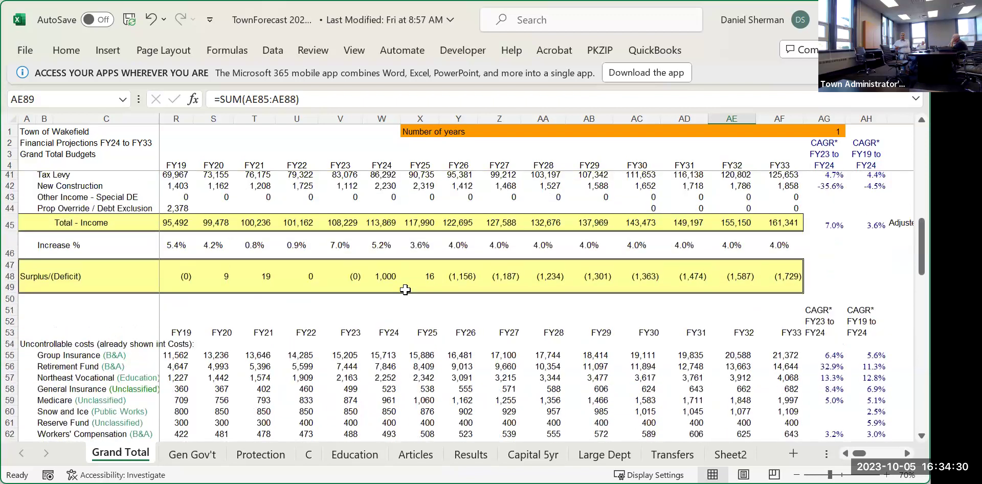
click(388, 276)
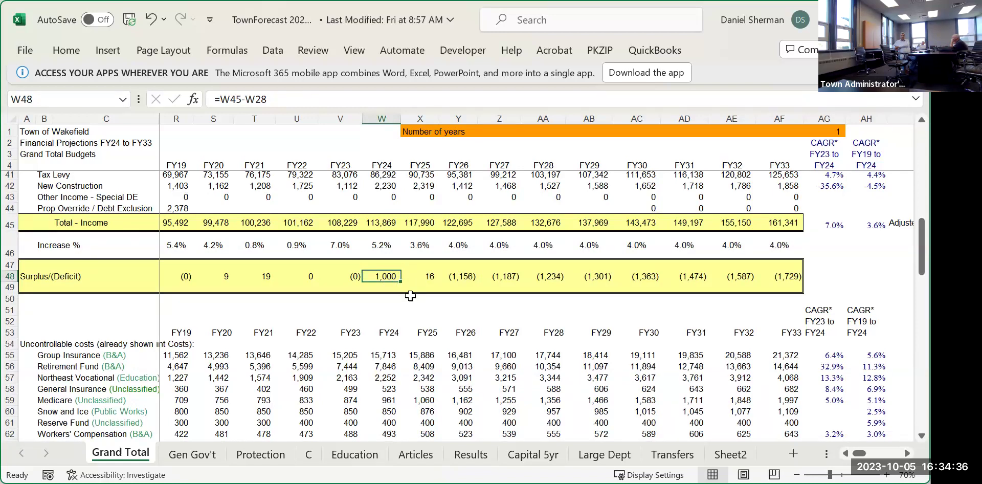
scroll(412, 299, down, 6)
scroll(411, 299, down, 7)
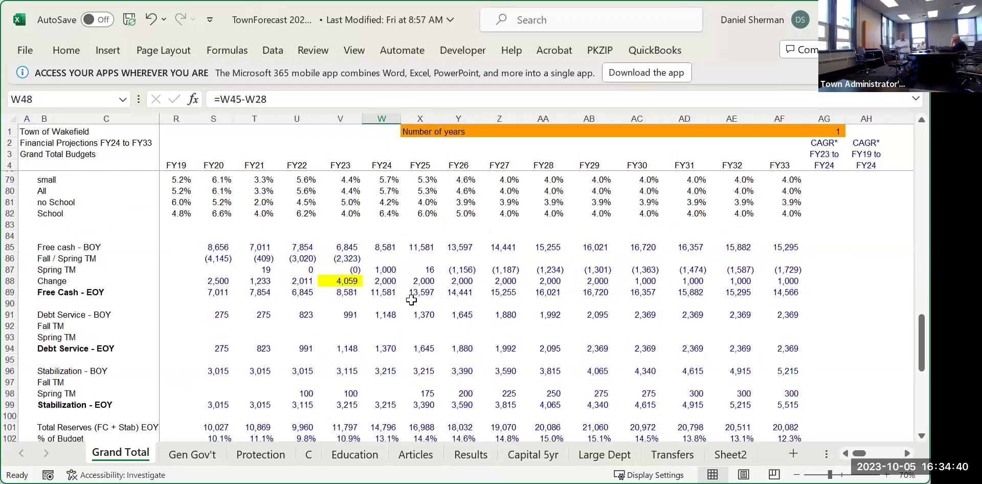
Step: Set the FY24 New Construction formula to =600000+1229765
scroll(412, 299, up, 7)
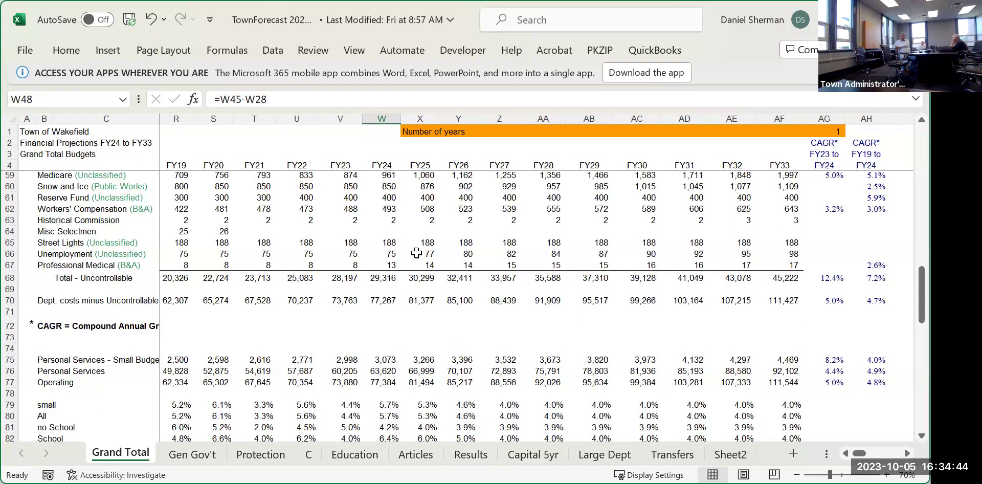
scroll(399, 238, up, 6)
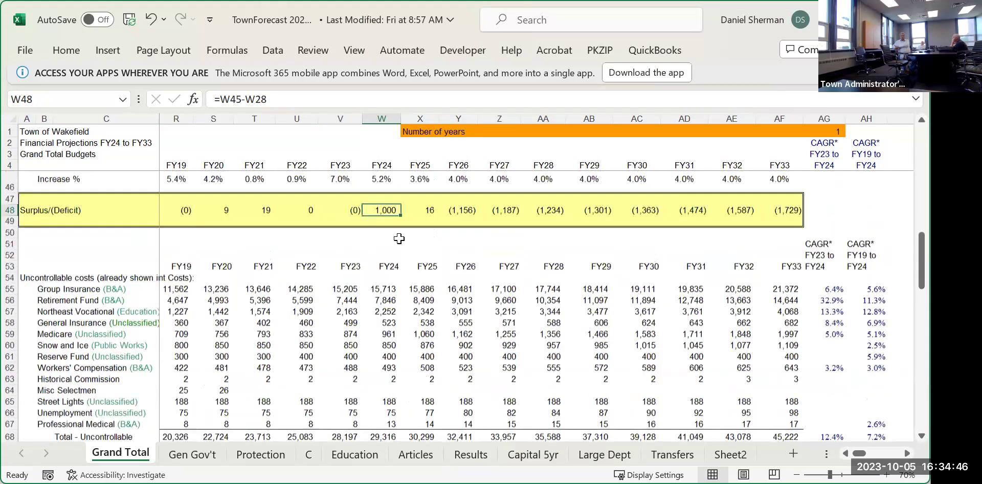
scroll(399, 239, up, 2)
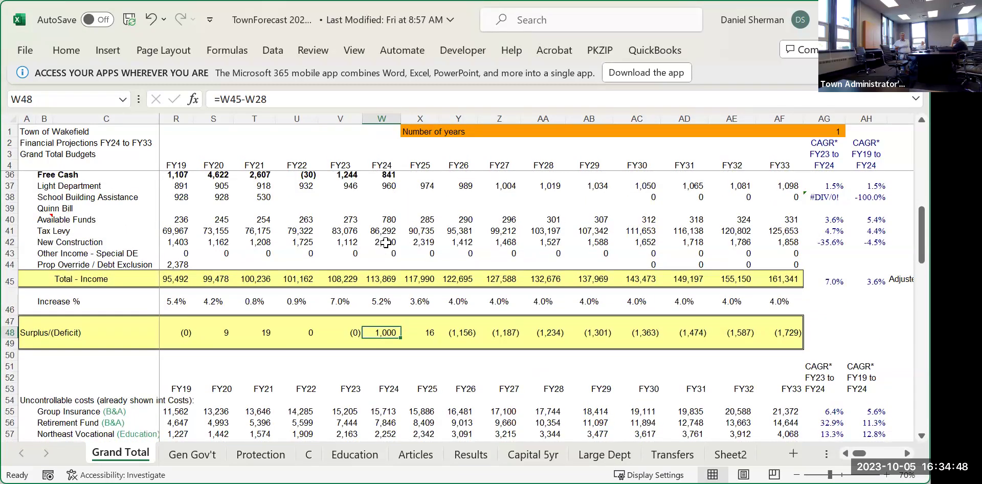
click(389, 242)
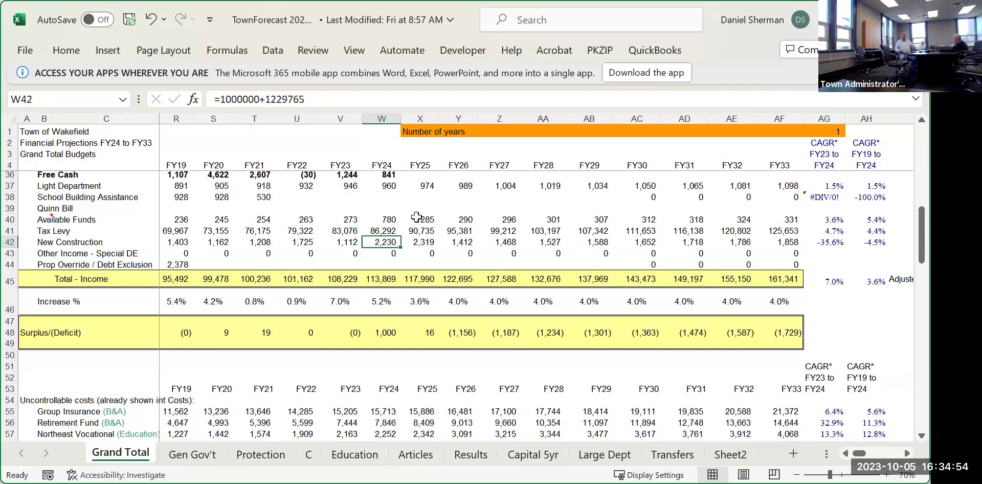
scroll(416, 219, up, 2)
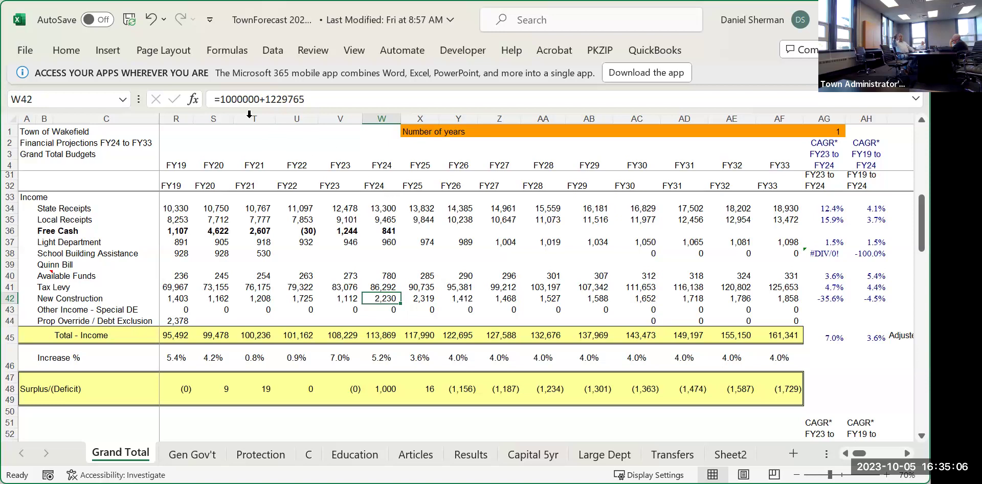
click(231, 100)
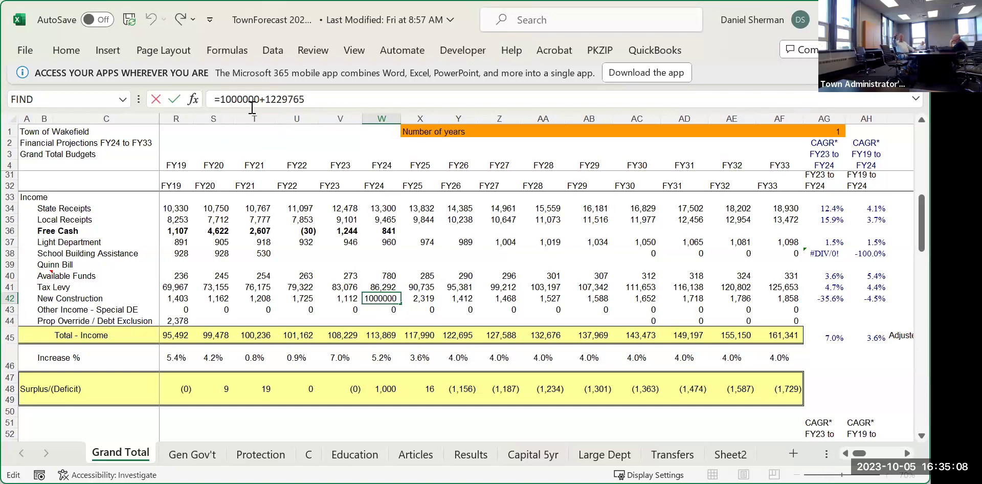
key(BackSpace)
key(BackSpace)
text(6)
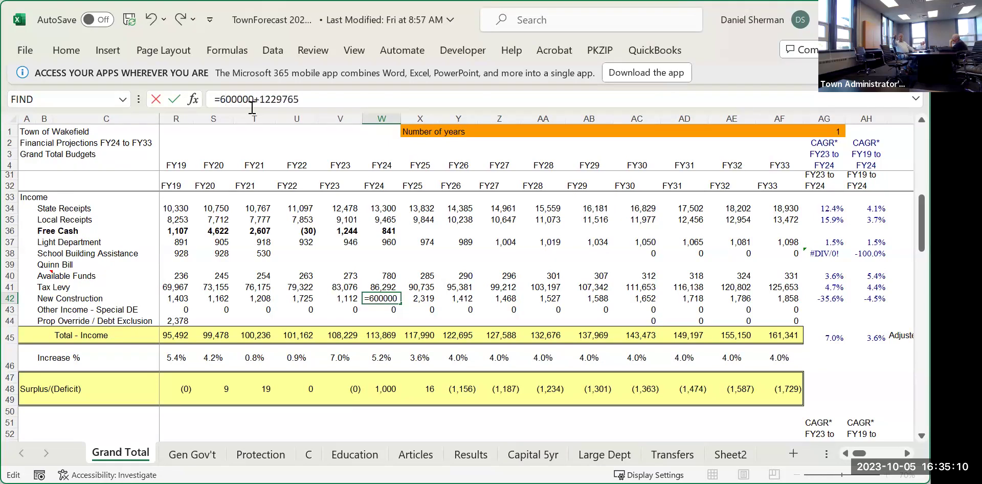
key(Return)
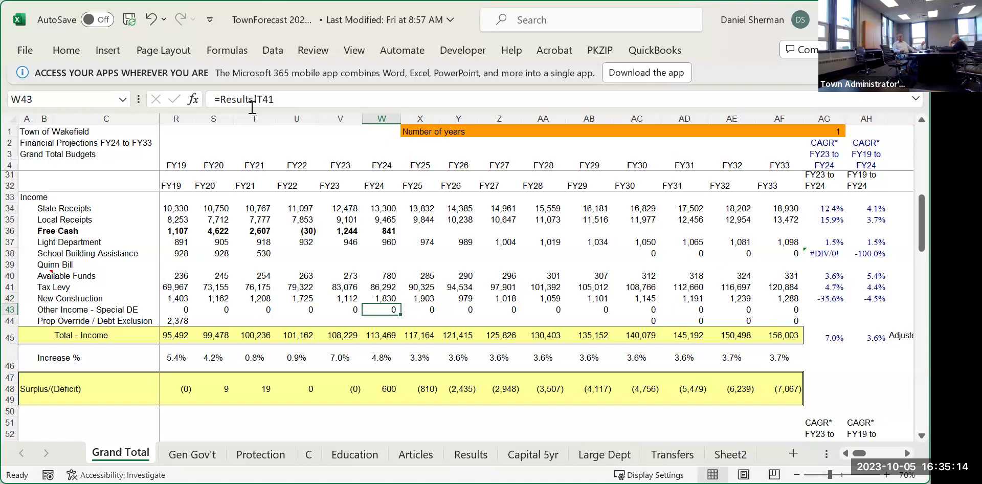
key(Up)
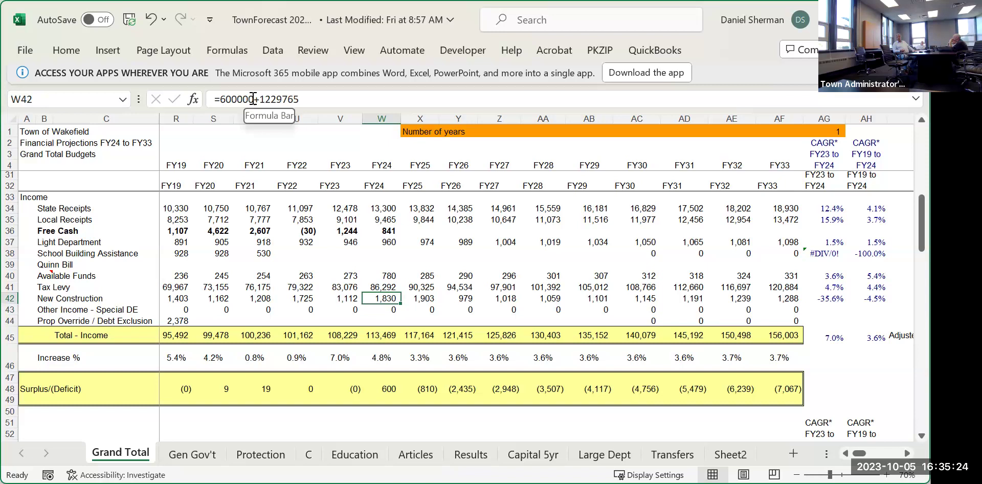
Step: Check the FY25 New Construction formula, and change the amount subtracted in the FY26 New Construction formula to 120000
click(418, 299)
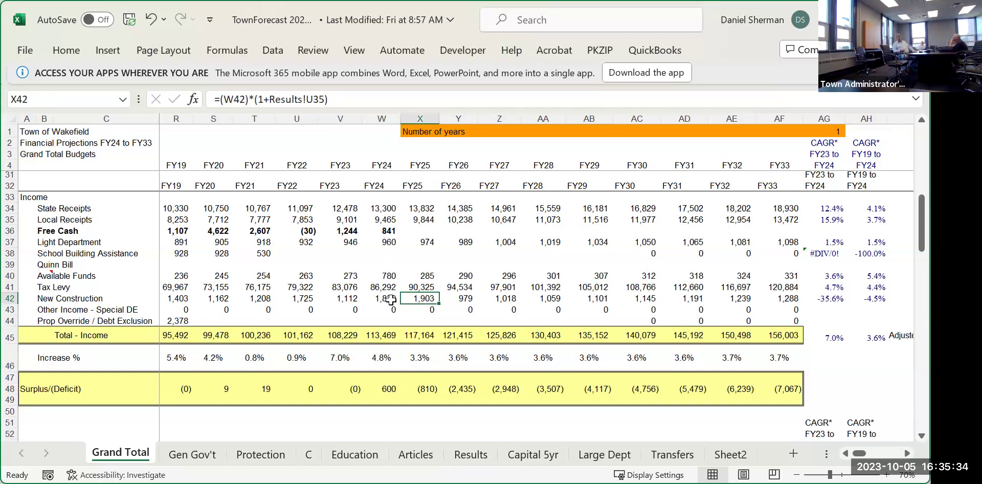
click(463, 299)
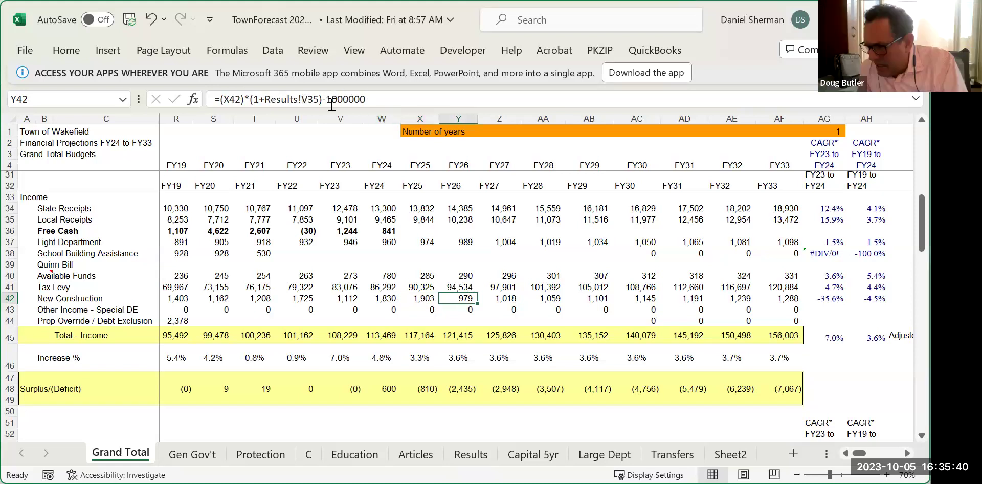
click(341, 99)
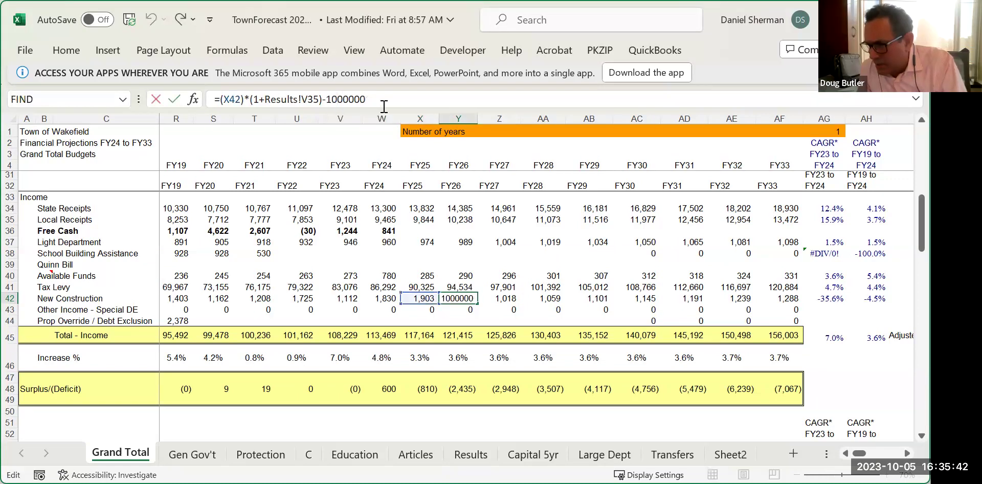
key(BackSpace)
key(BackSpace)
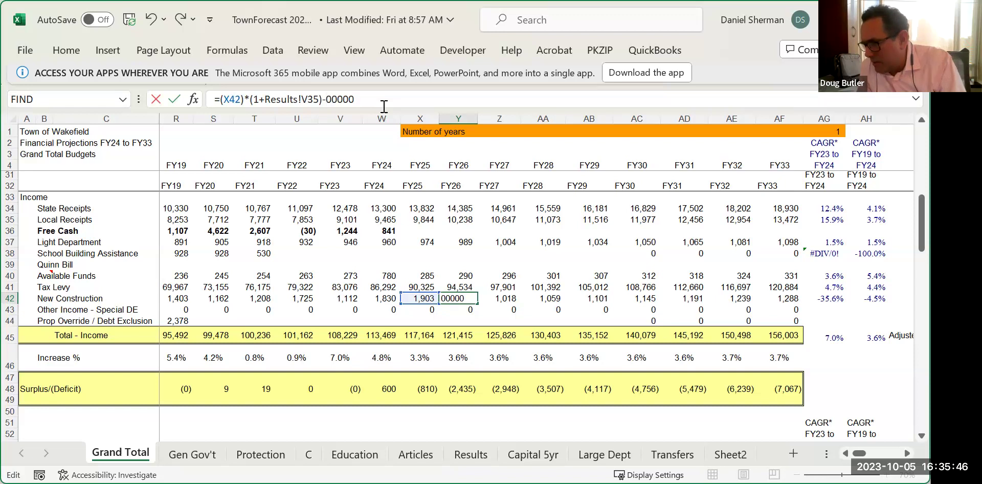
text(12)
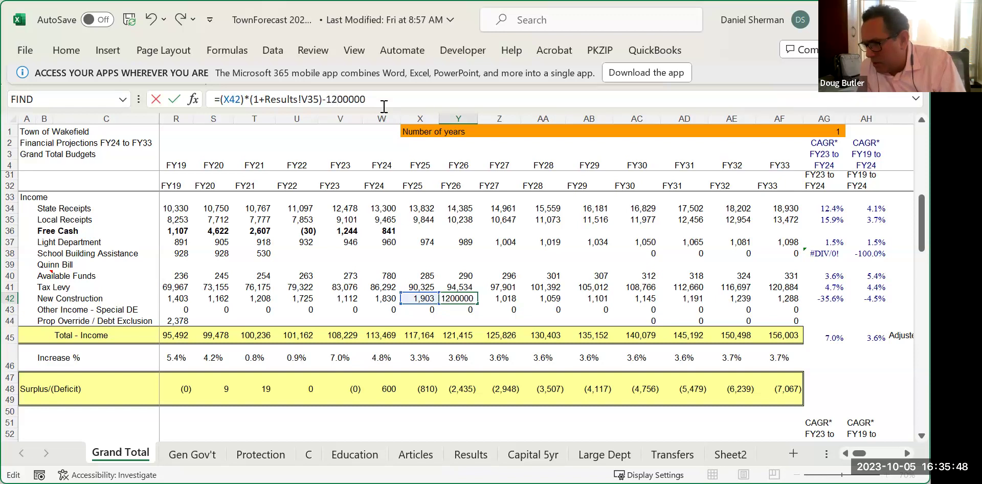
key(Return)
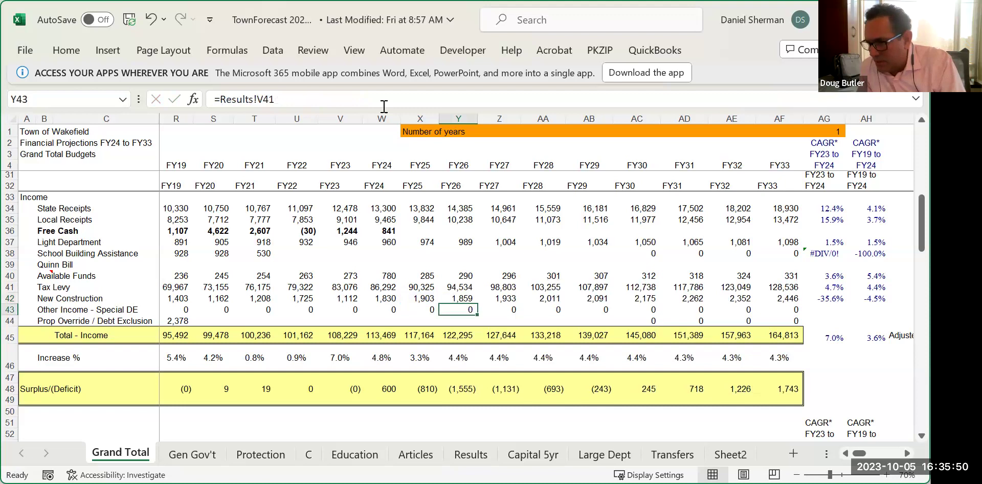
Step: Change the amount subtracted in the FY26 New Construction formula to 1200000
key(Up)
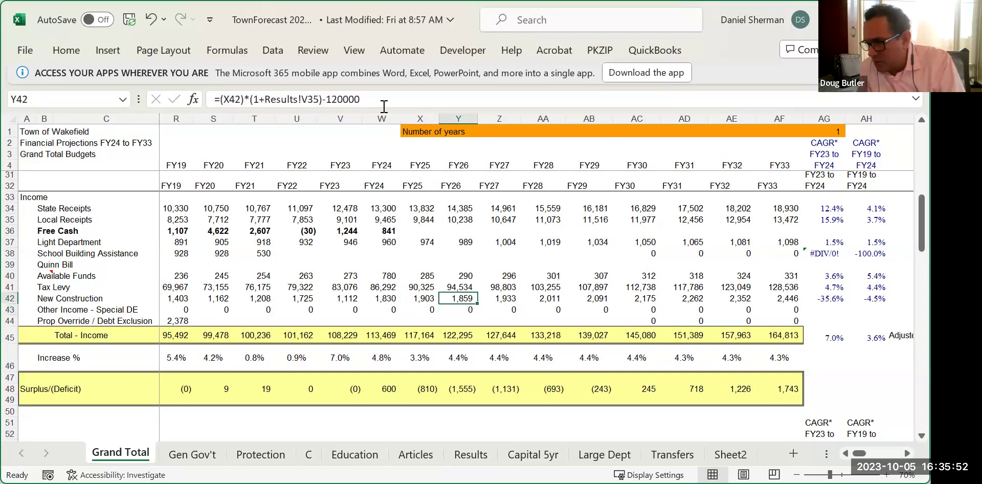
click(338, 99)
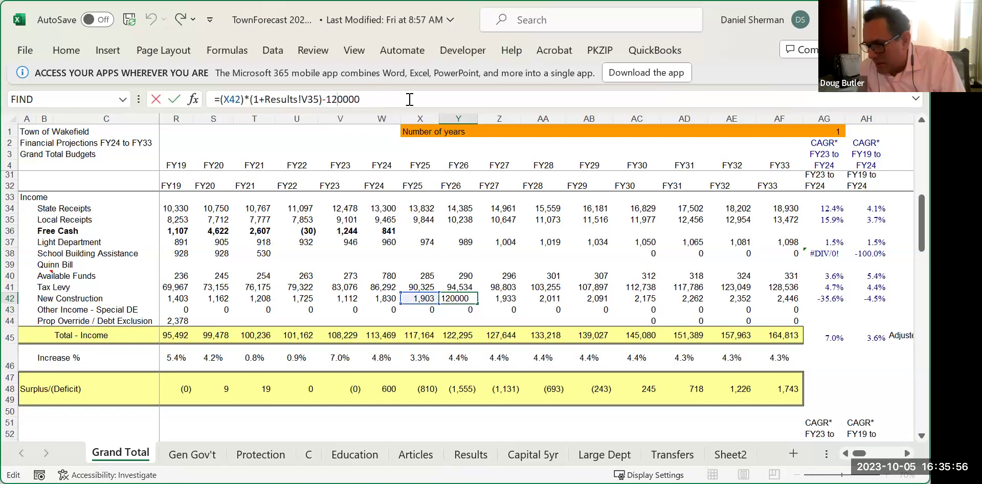
key(BackSpace)
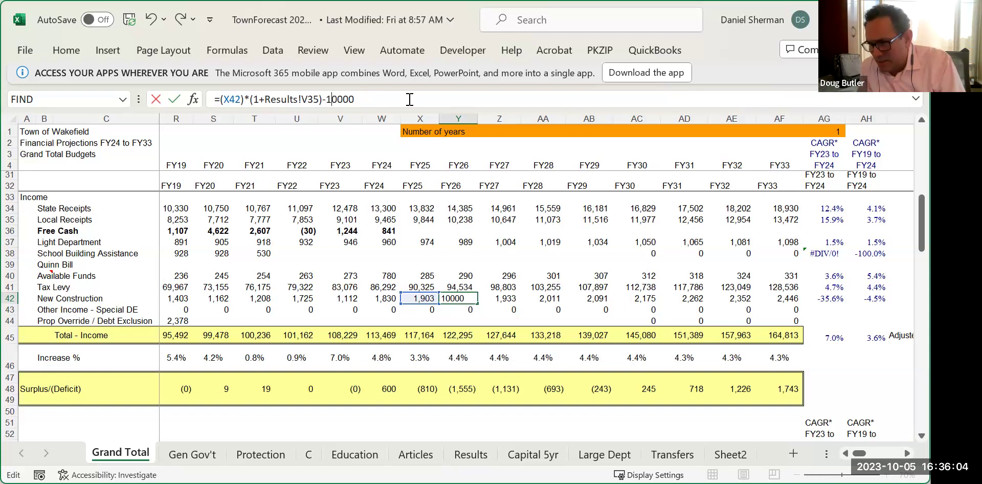
key(BackSpace)
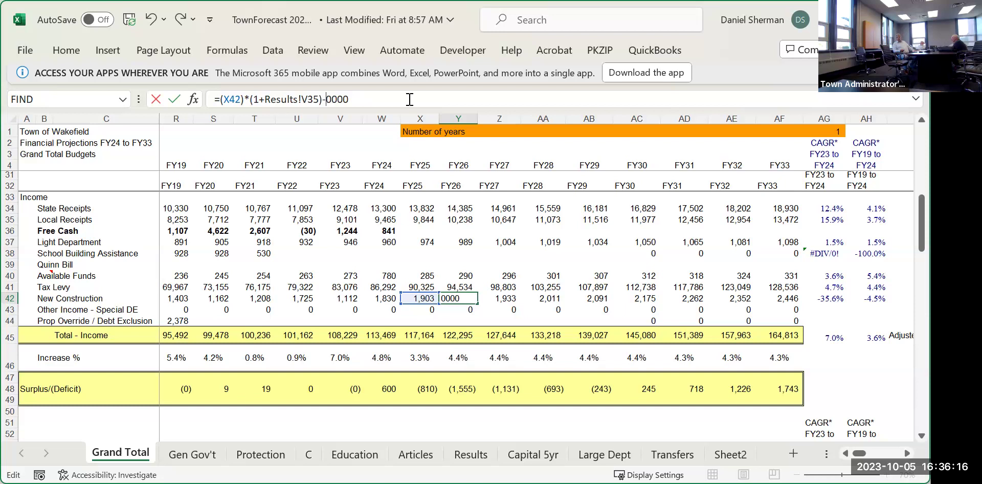
text(120)
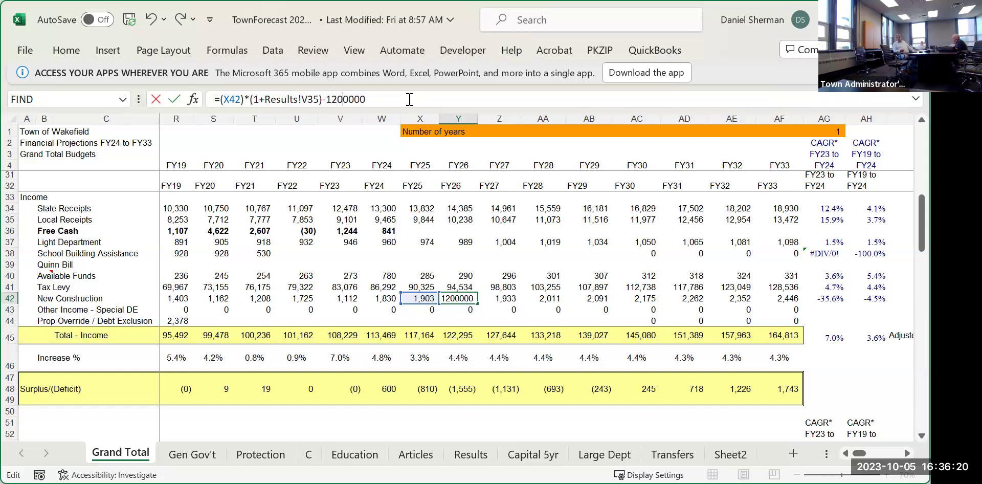
key(Return)
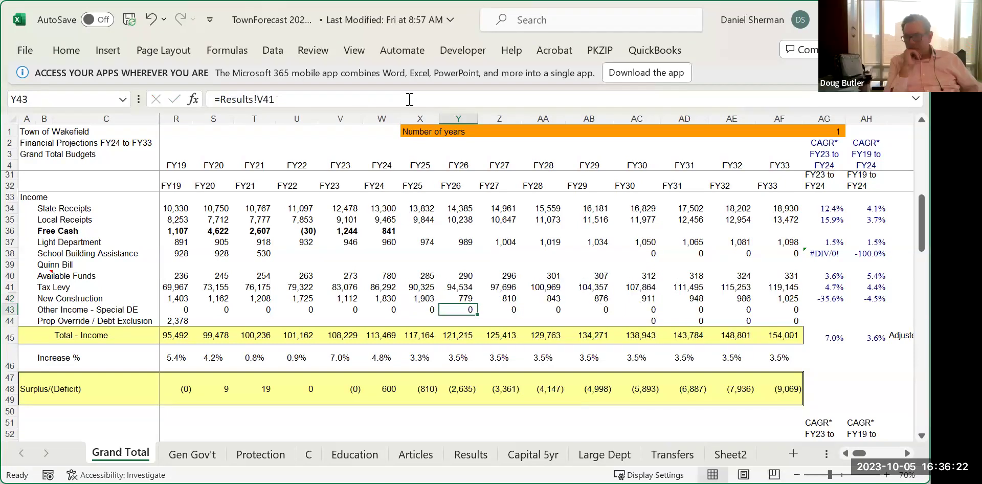
Step: Set the FY26 New Construction formula to =(X42)*(1+Results!V35)-600000
key(Up)
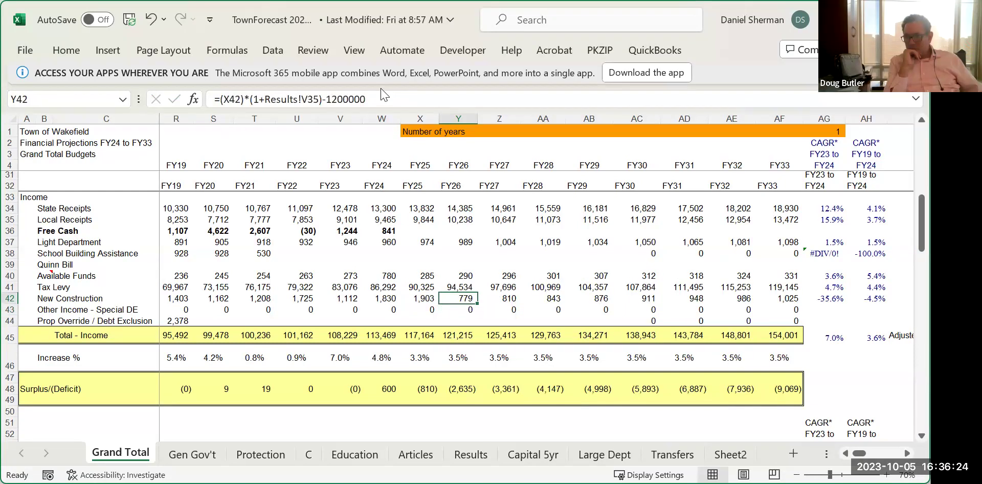
click(337, 93)
key(BackSpace)
key(BackSpace)
text(6)
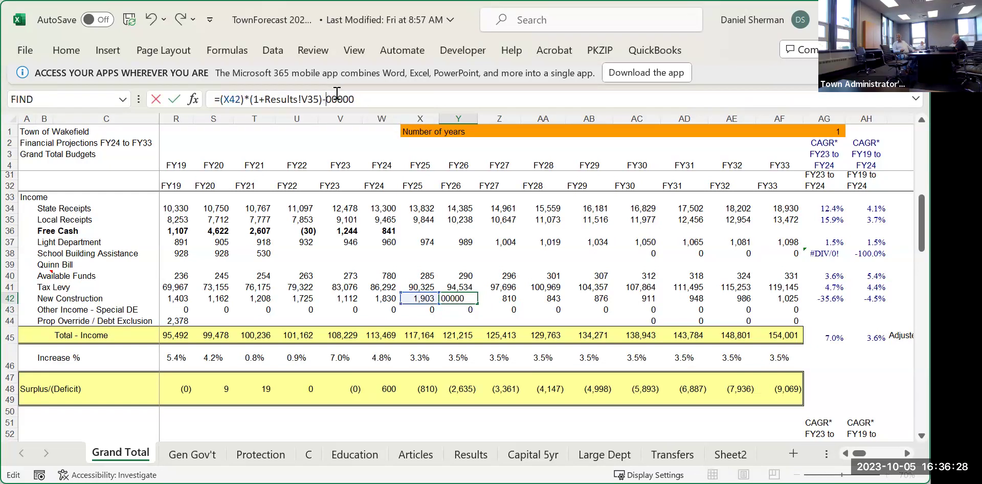
key(Return)
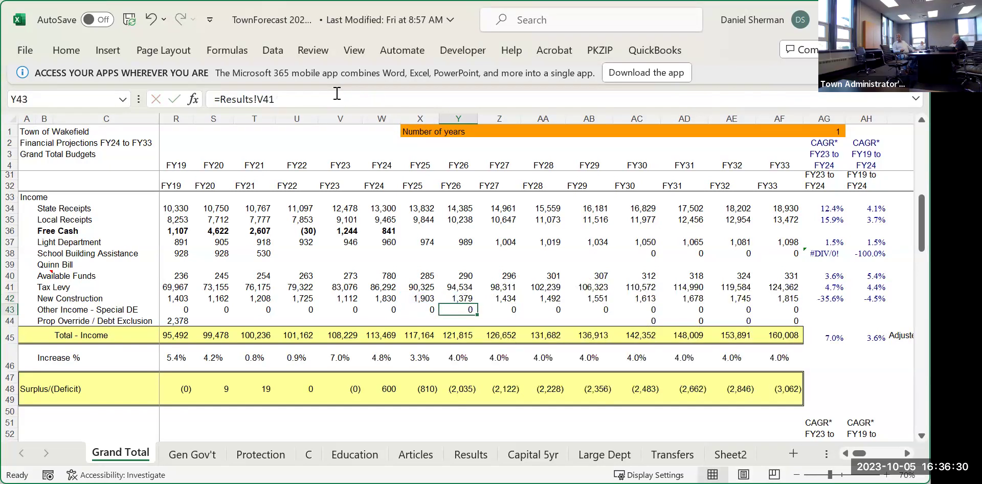
Step: Compare the New Construction values and formulas from FY23 through FY26
key(Up)
key(Left)
key(Left)
key(Left)
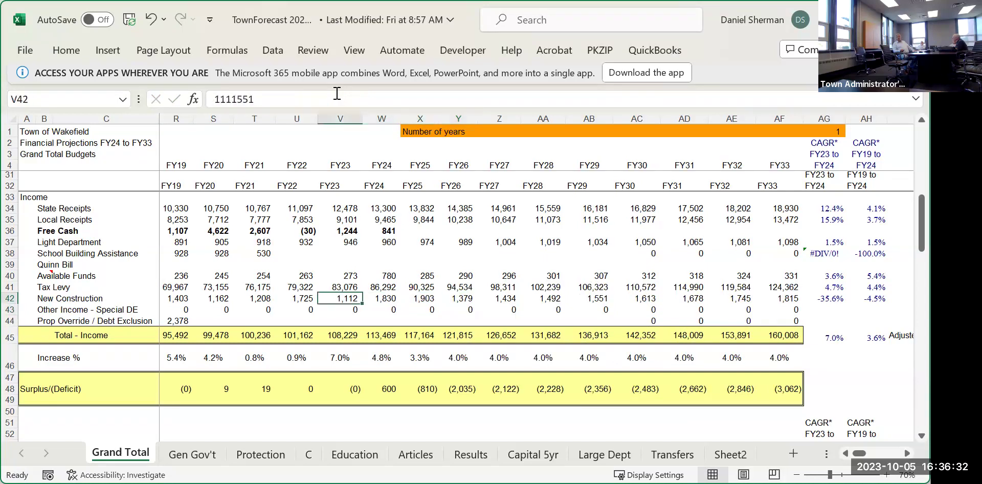
key(Right)
key(Right)
key(Right)
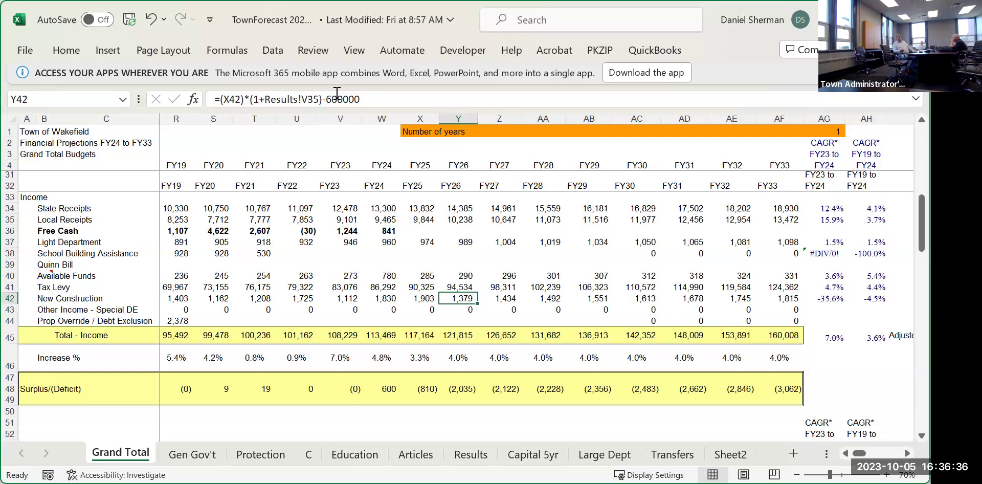
key(Left)
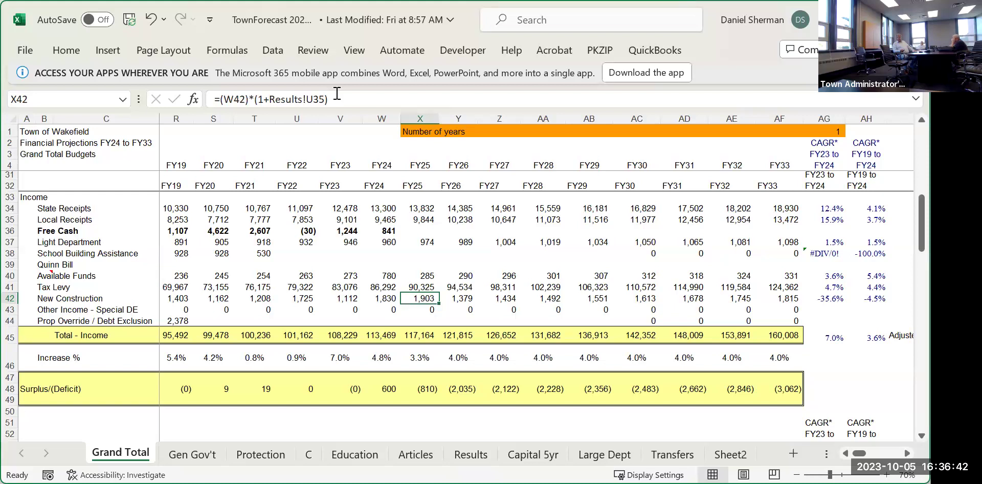
Step: Trace the FY24 surplus through the Spring TM, Change and Free Cash - EOY rows, and examine the Spring TM amounts for FY25 through FY32
click(387, 389)
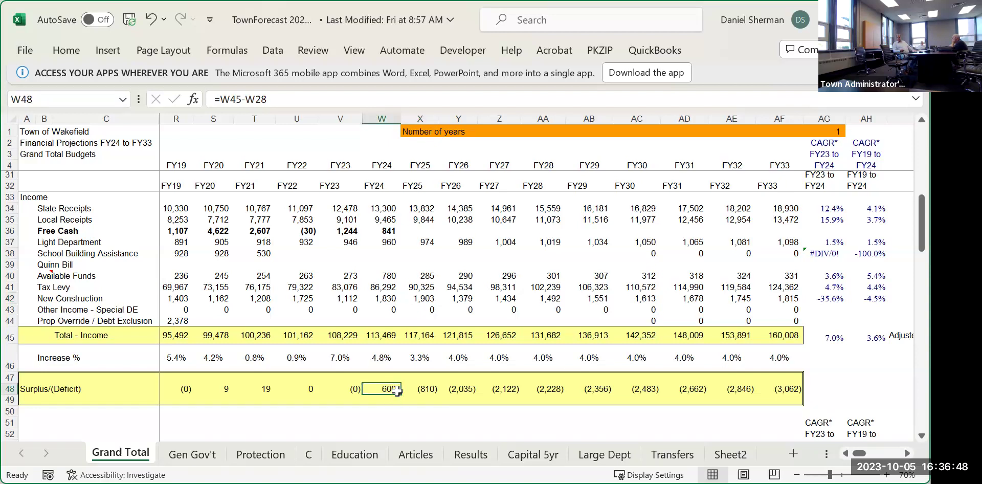
scroll(397, 390, down, 11)
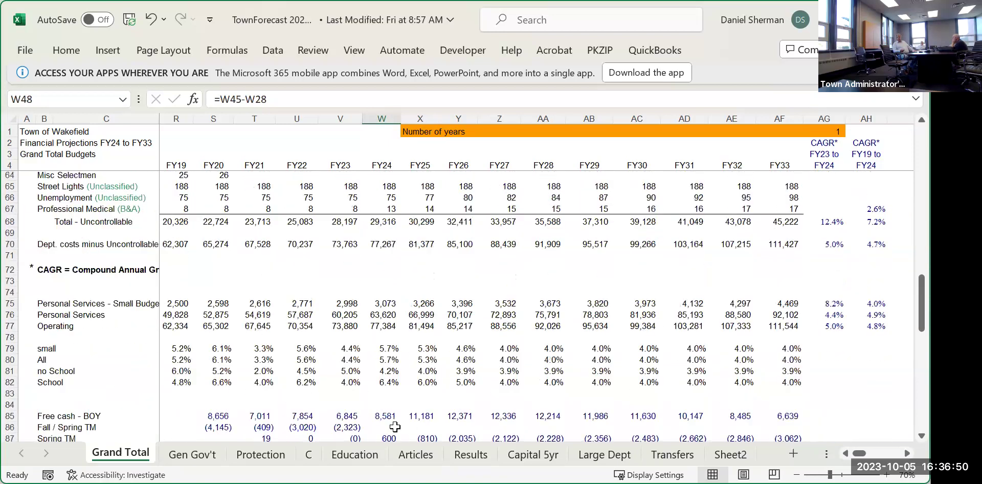
scroll(395, 427, down, 5)
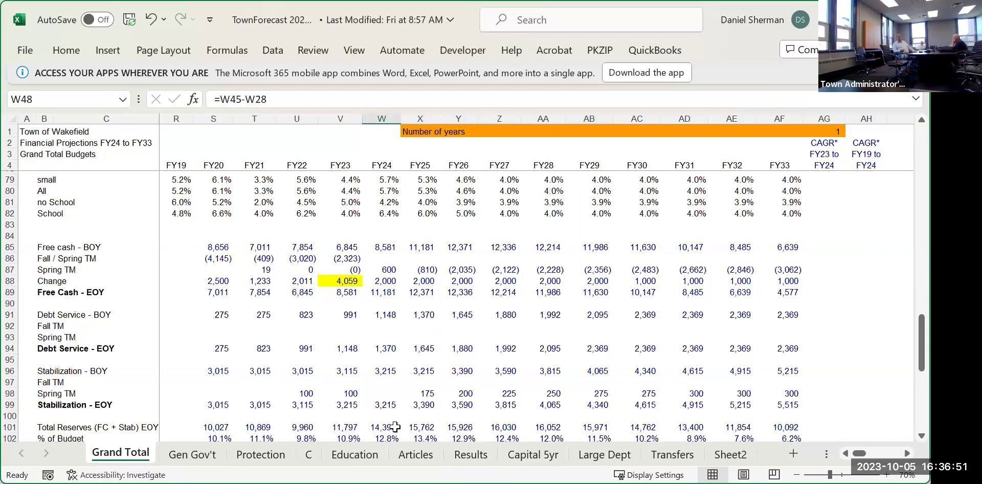
click(400, 274)
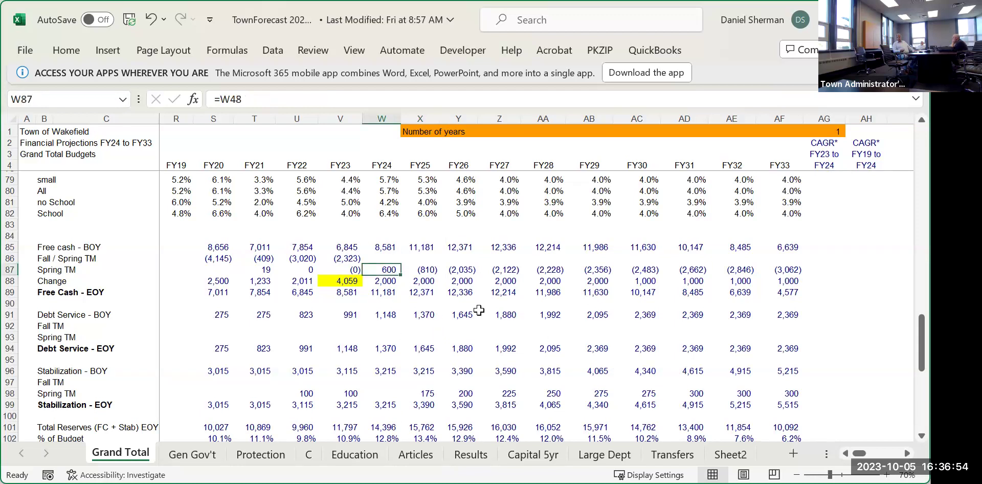
click(390, 284)
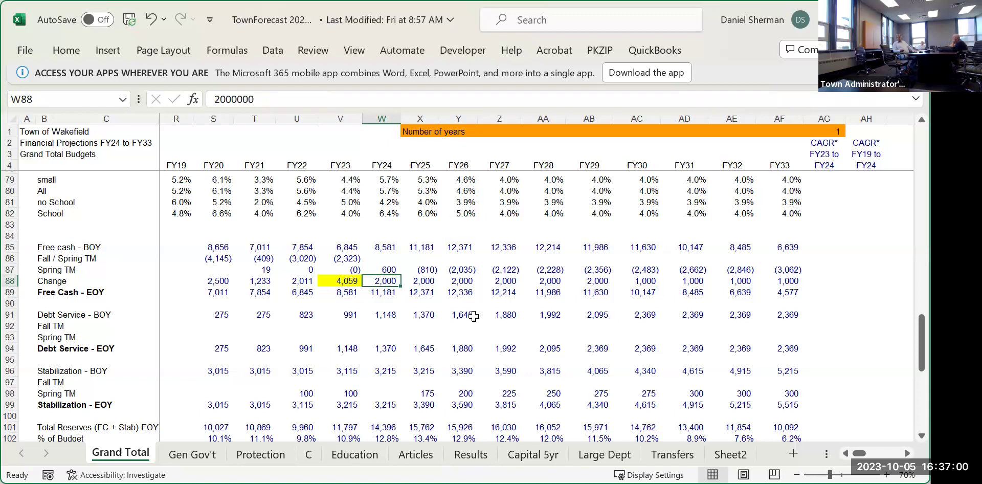
key(Down)
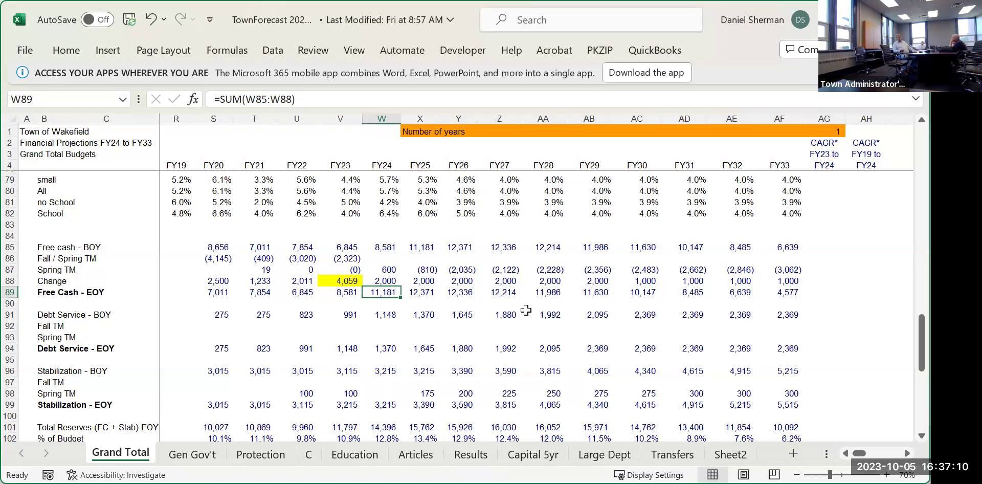
drag(424, 270, 731, 269)
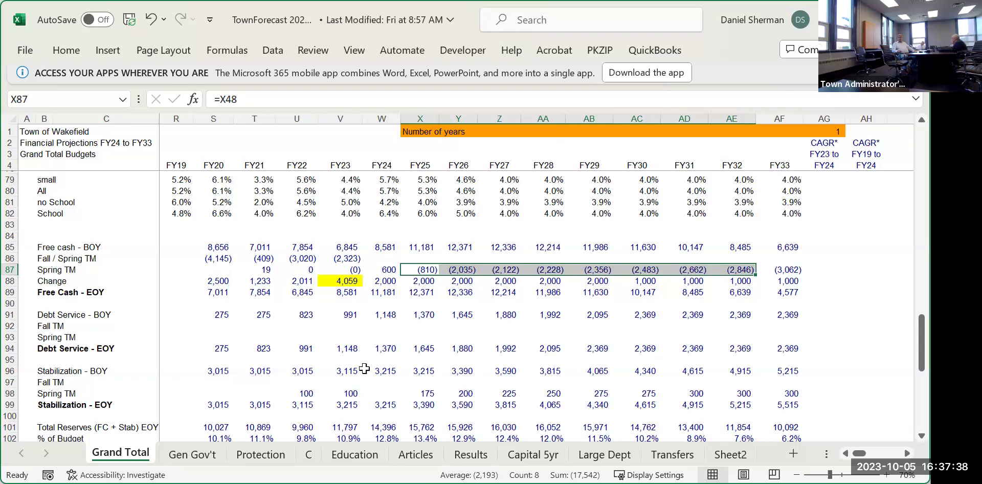
Step: Return to the Income section and check the FY24 Local Receipts formula
click(386, 235)
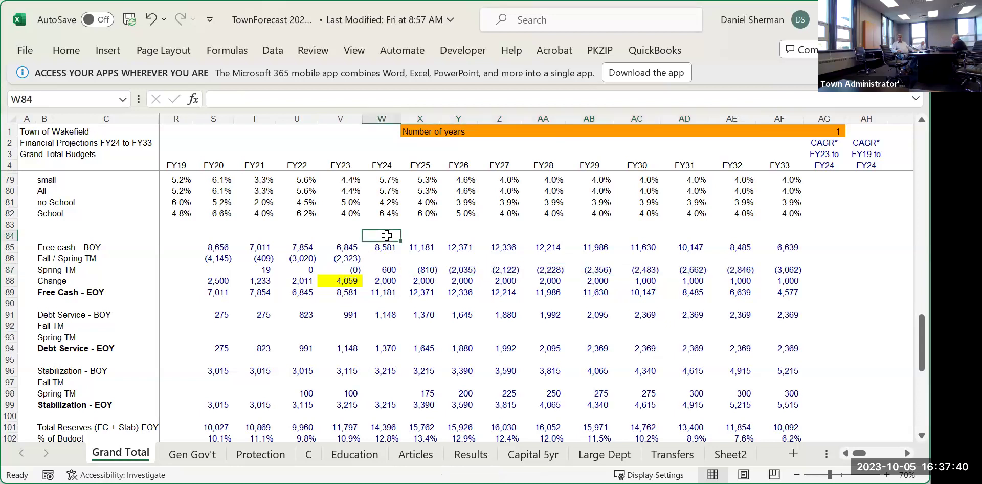
scroll(386, 235, up, 7)
scroll(386, 235, up, 8)
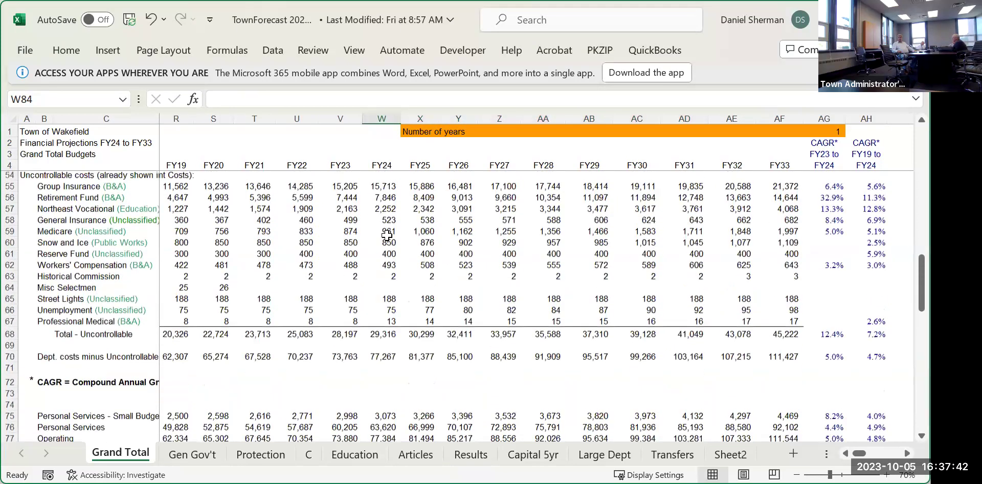
scroll(386, 235, up, 2)
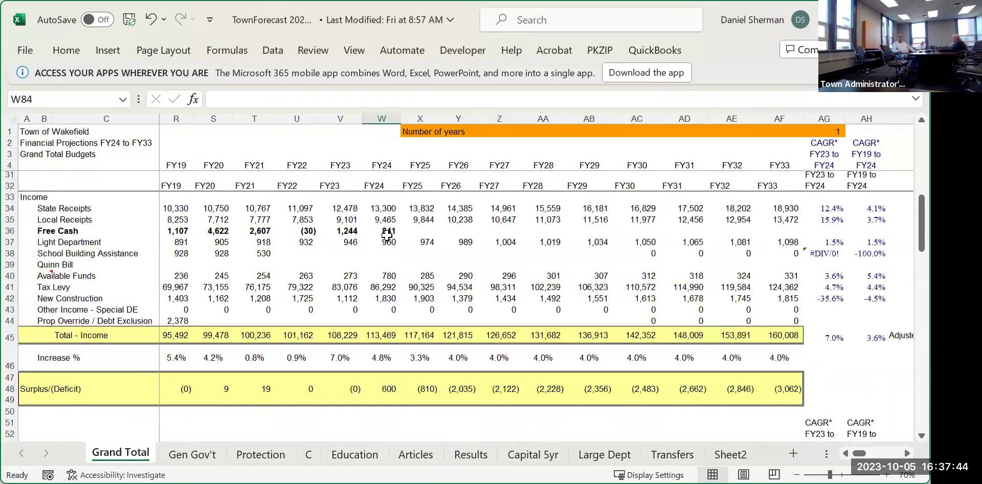
click(386, 220)
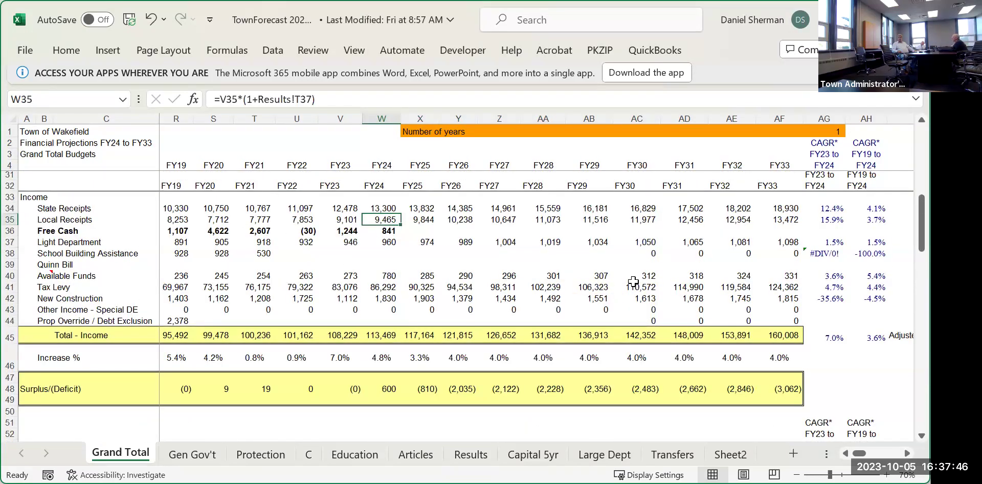
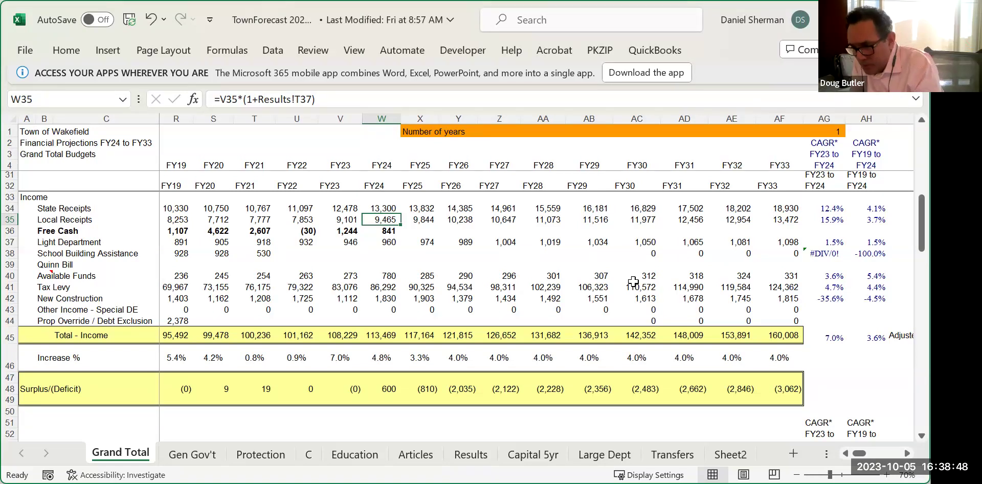
Step: Look through the FY24 column from Local Receipts, past the uncontrollable costs, down to the free cash Change amount
key(Down)
key(Down)
key(Down)
key(Down)
key(Down)
key(Down)
key(Down)
key(Down)
key(Down)
key(Down)
key(Down)
key(Down)
key(Down)
key(Down)
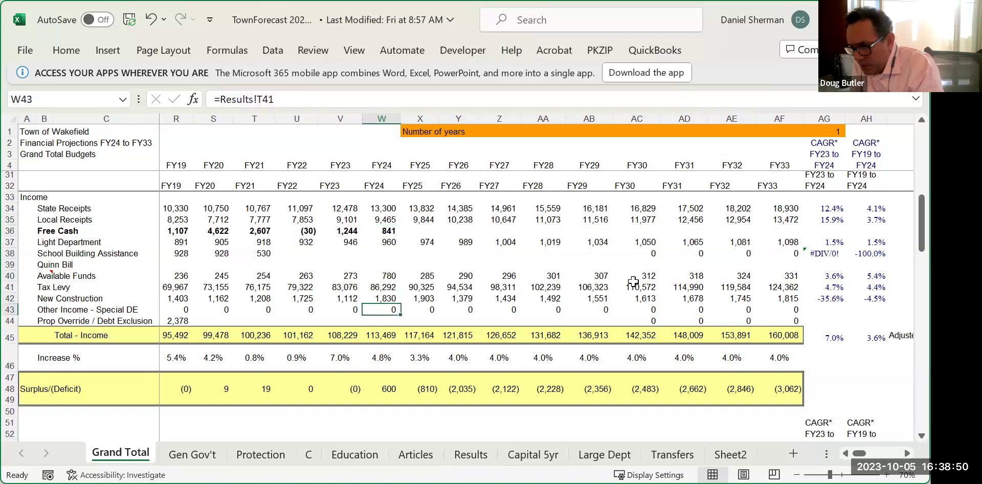
key(Down)
key(Down)
key(Down)
key(Down)
key(Down)
key(Down)
key(Down)
key(Down)
key(Down)
key(Down)
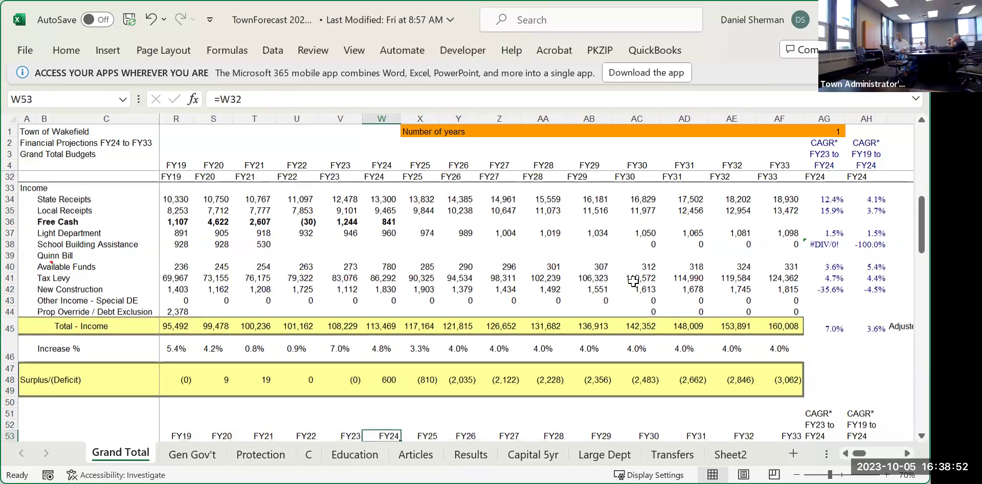
key(Down)
key(Down)
key(Down)
key(Down)
key(Down)
key(Down)
key(Down)
key(Down)
key(Down)
key(Down)
key(Down)
key(Down)
key(Down)
key(Down)
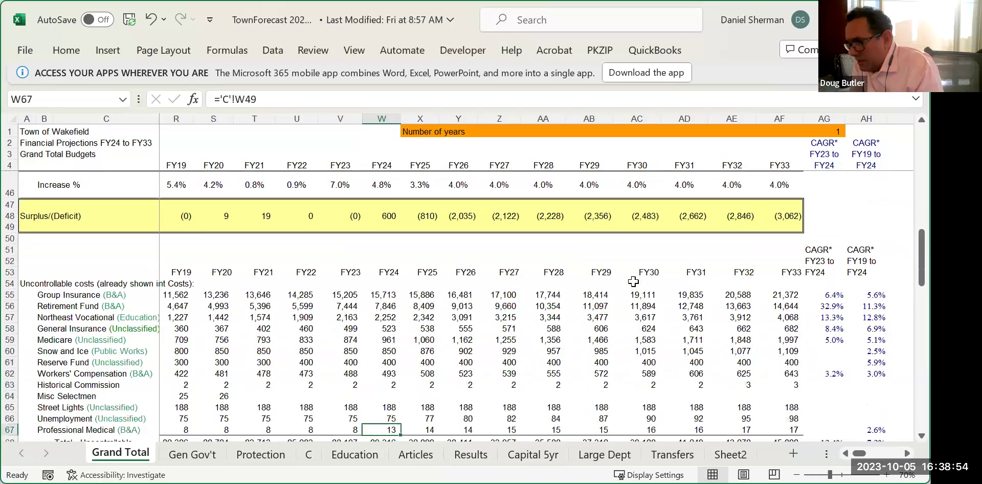
key(Down)
key(Down)
key(Down)
key(Down)
key(Down)
key(Down)
key(Down)
key(Down)
key(Down)
key(Down)
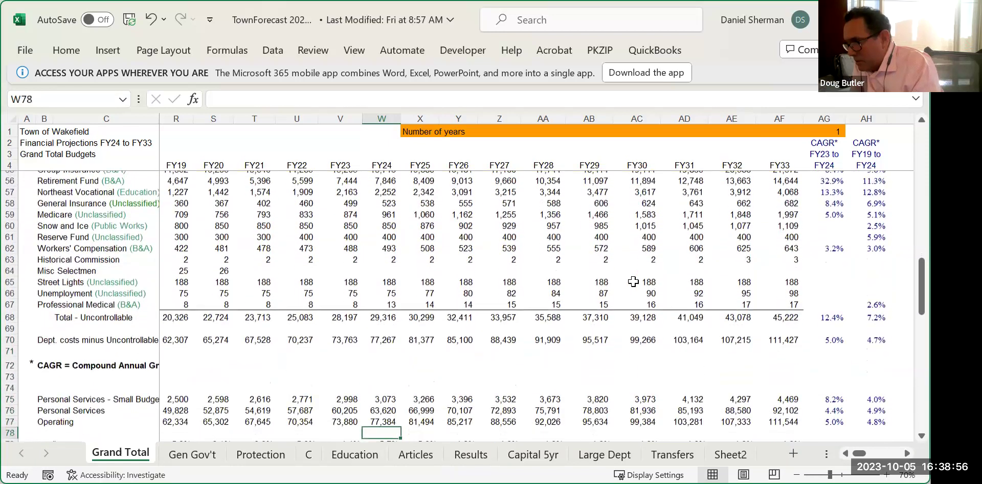
key(Down)
key(Down)
key(Down)
key(Down)
key(Down)
key(Down)
key(Down)
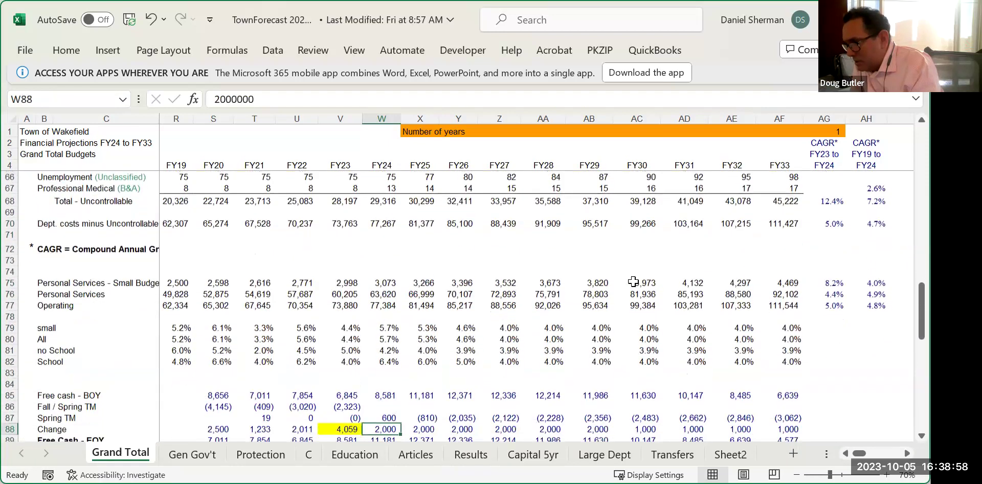
Step: Compare the free cash Change amounts and formulas across FY20 through FY24
key(Up)
key(Up)
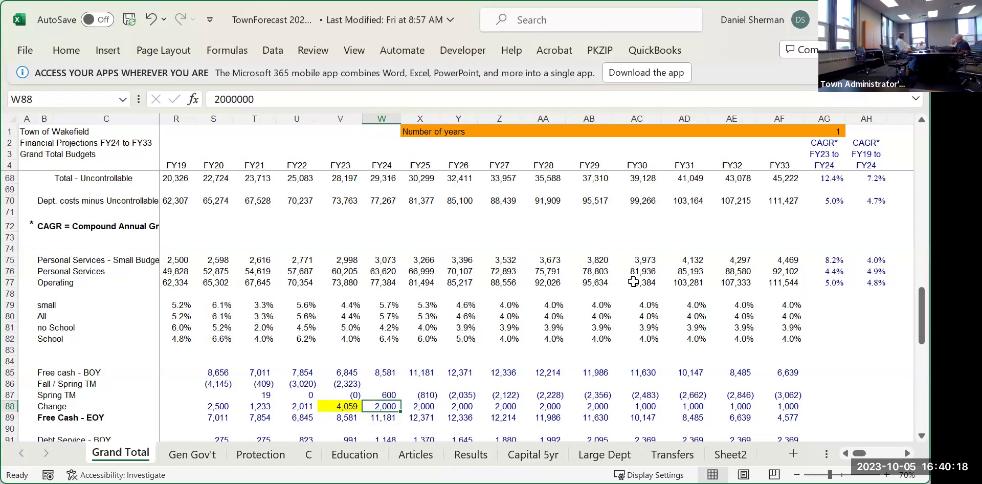
key(Left)
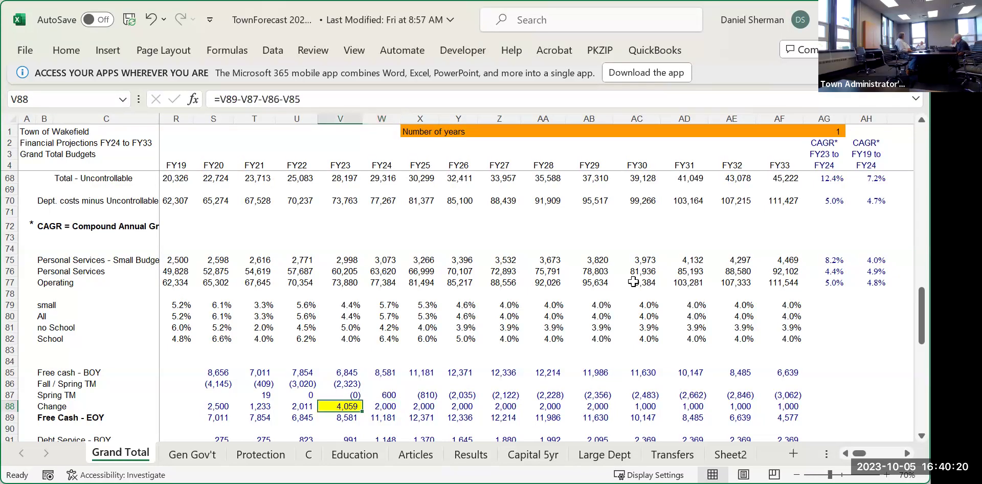
key(Left)
key(Right)
key(Left)
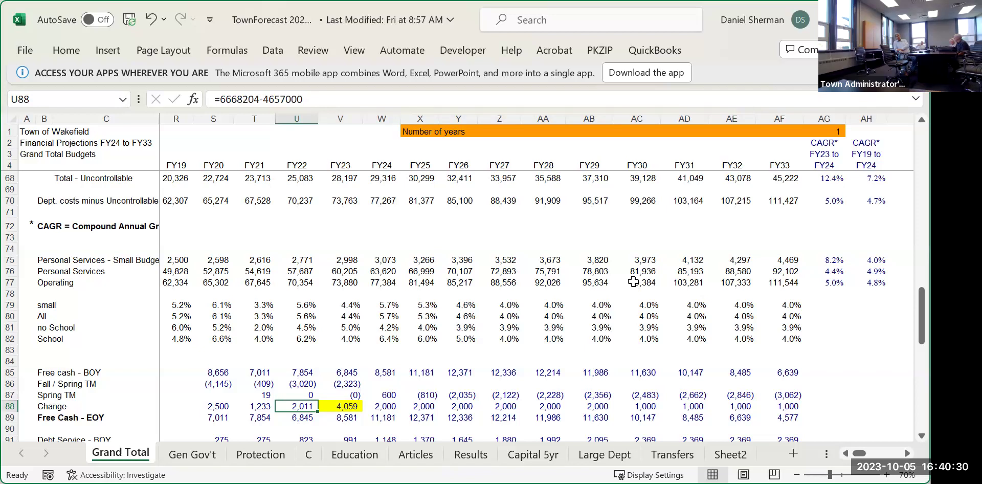
key(Left)
key(Left)
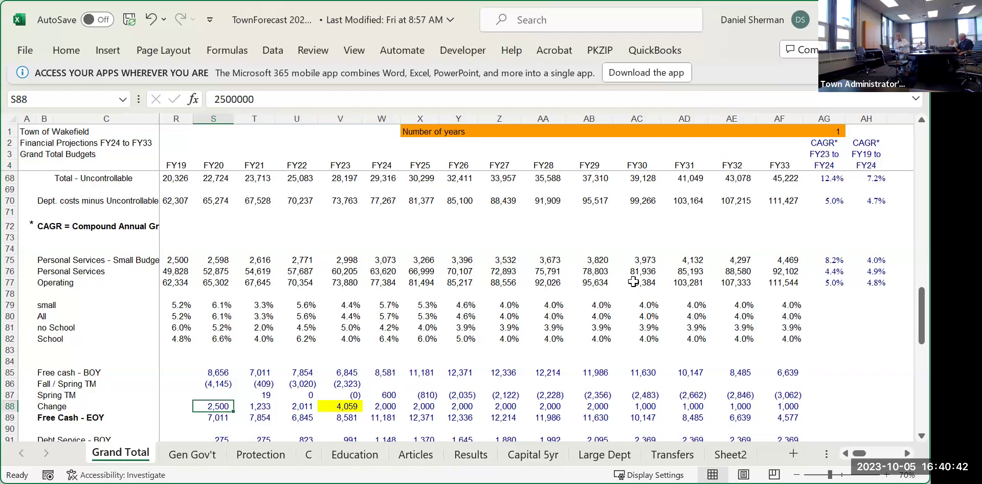
key(Right)
key(Right)
key(Right)
key(Right)
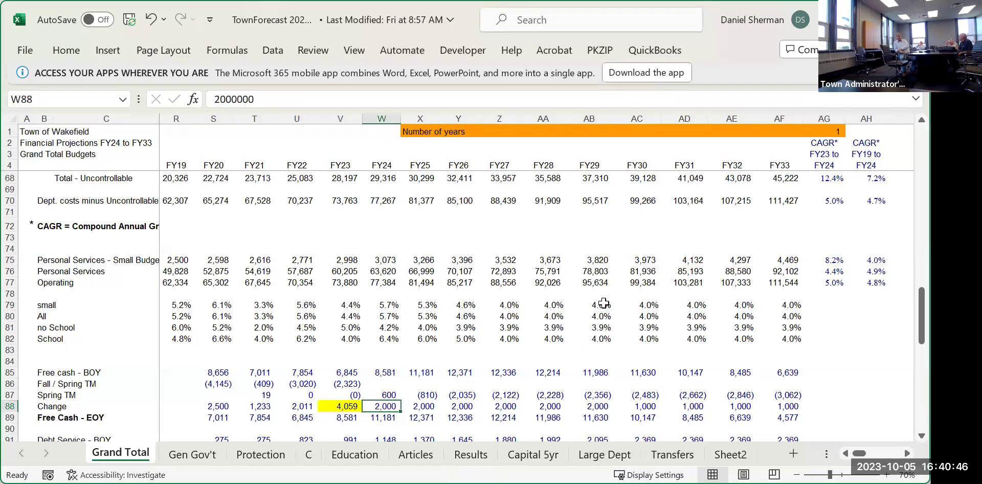
Step: Copy the FY30 free cash Change of 1000000 back across FY24 through FY29, and select the Spring TM amounts for FY25 through FY32
click(656, 406)
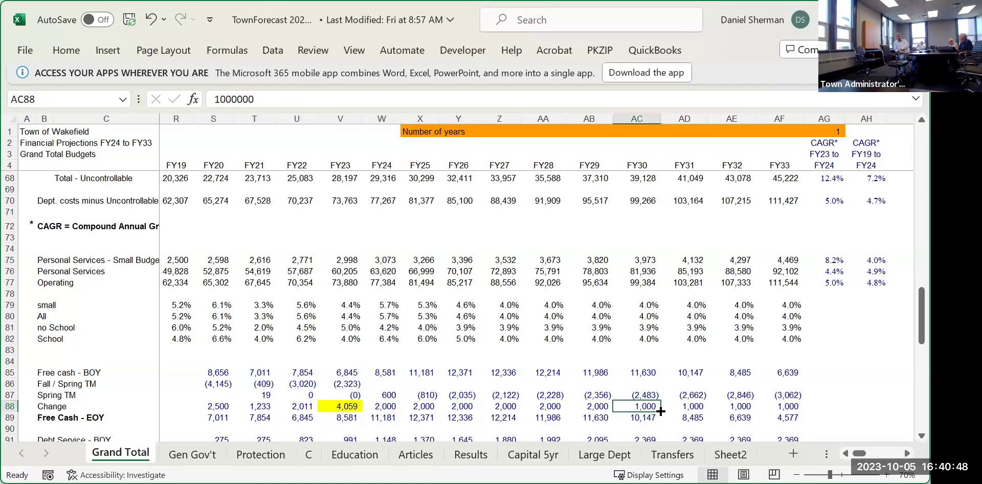
drag(655, 409, 379, 412)
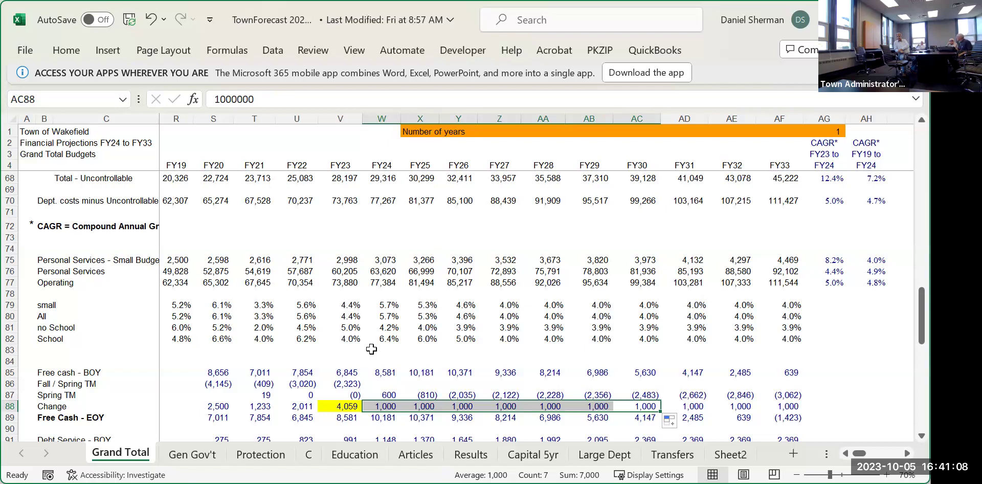
drag(425, 395, 736, 393)
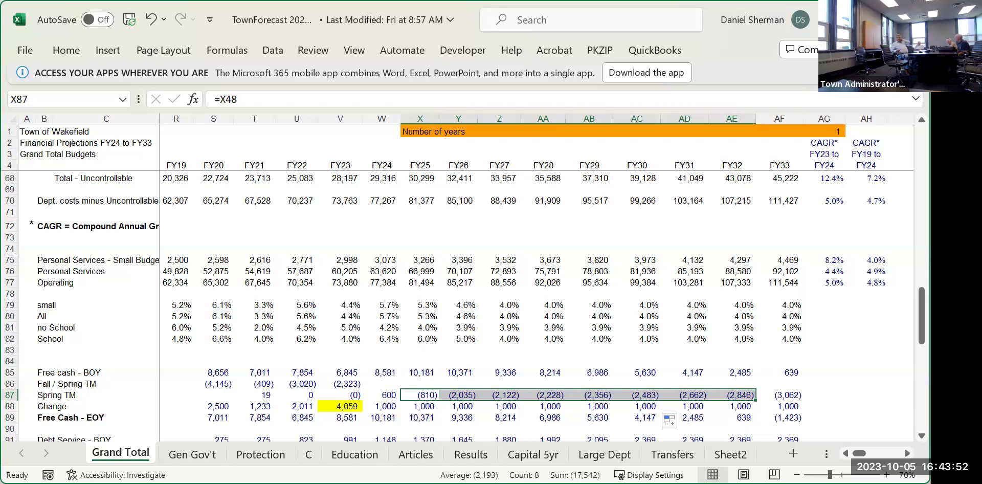
Step: Check the FY24 New Growth and State Receipts growth assumptions on the Results sheet
click(469, 454)
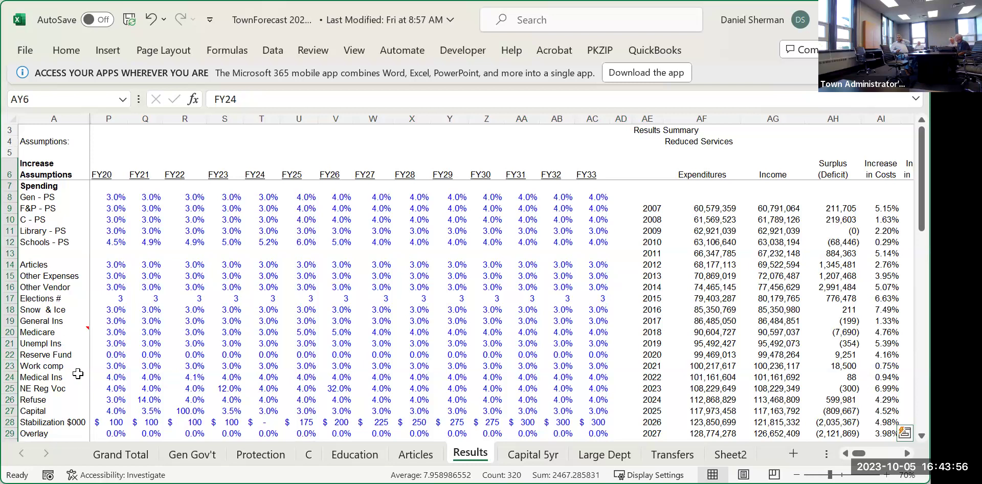
scroll(92, 421, down, 7)
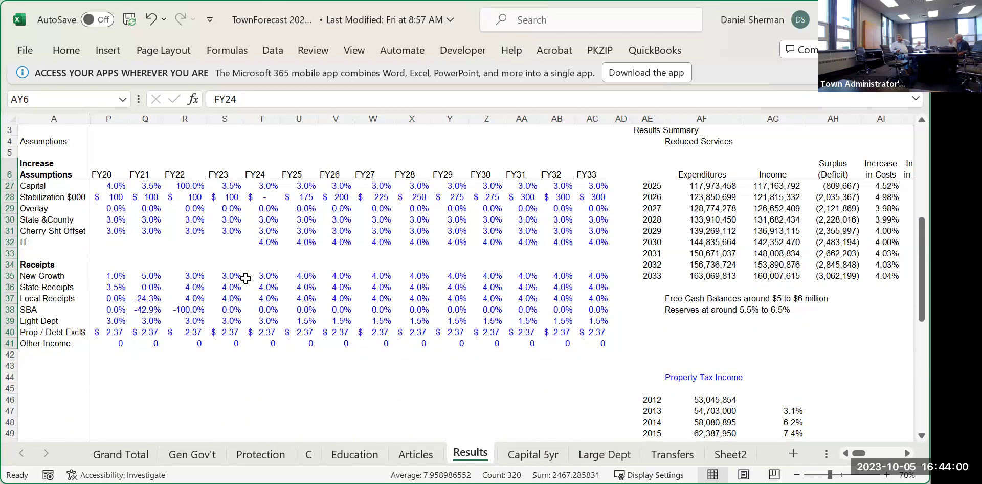
click(265, 275)
click(268, 288)
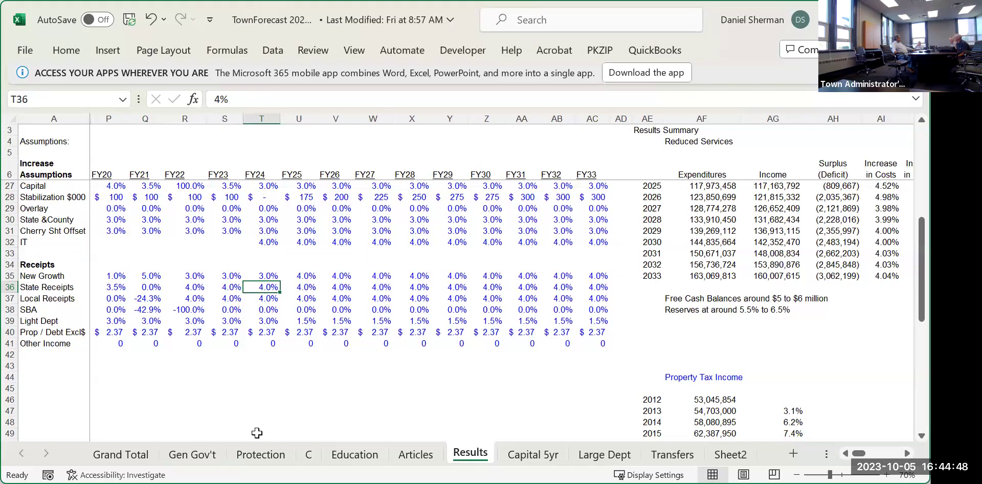
Step: Return to the Grand Total Income section and examine the FY21 to FY23 Increase % figures and the State Receipts from FY19 to FY23
click(139, 457)
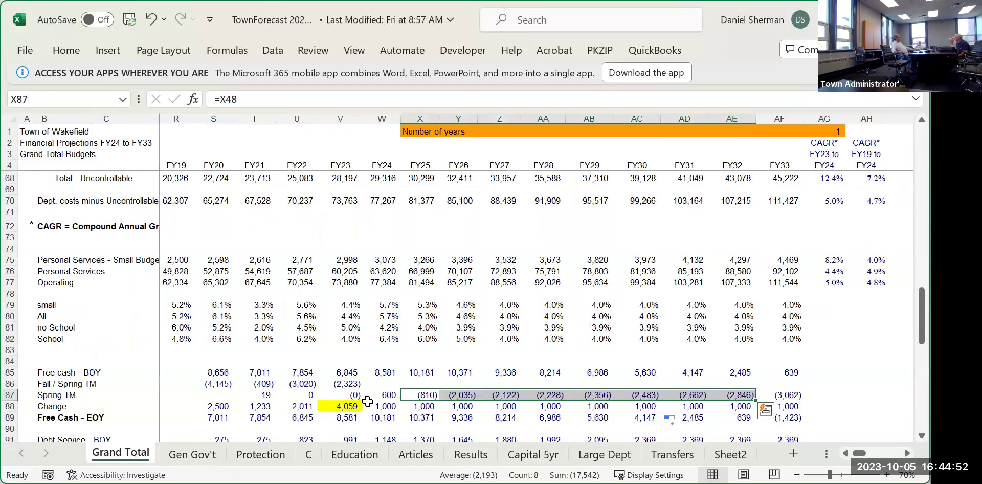
scroll(367, 402, down, 2)
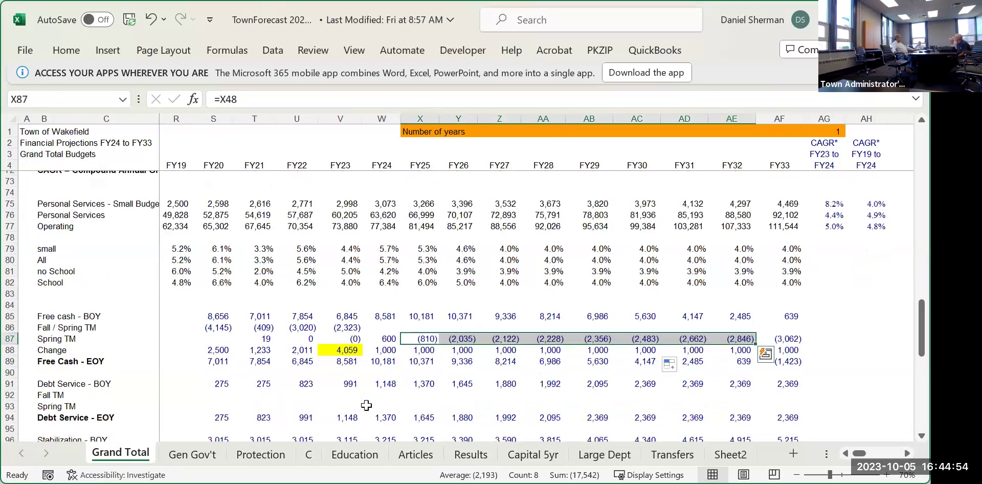
scroll(366, 405, up, 6)
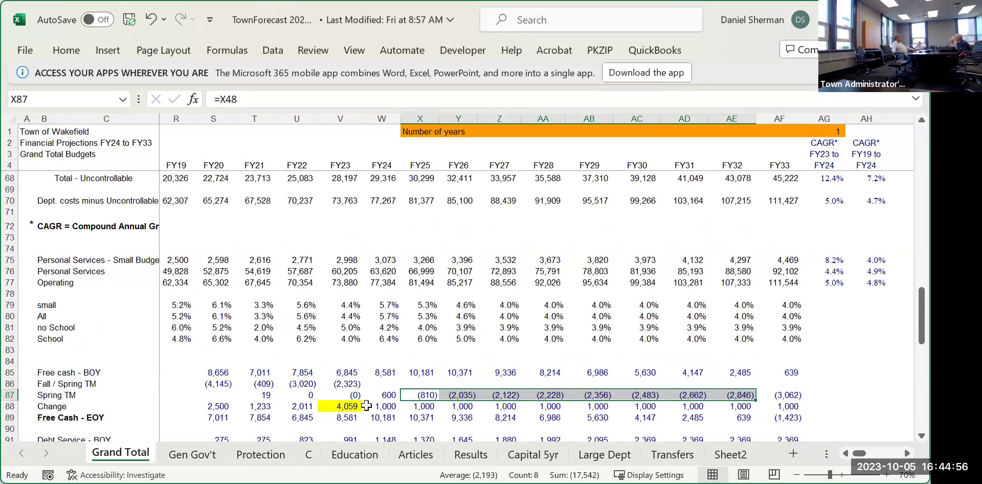
scroll(366, 405, up, 8)
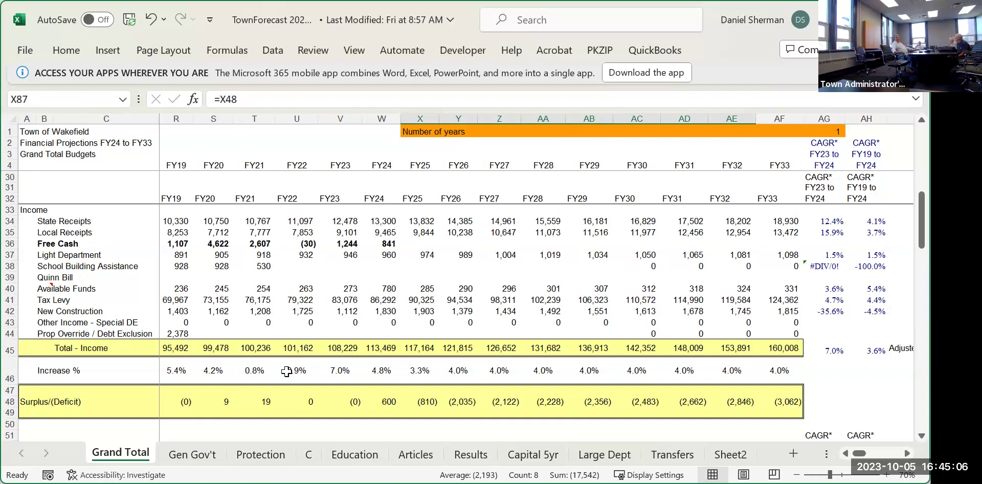
click(253, 370)
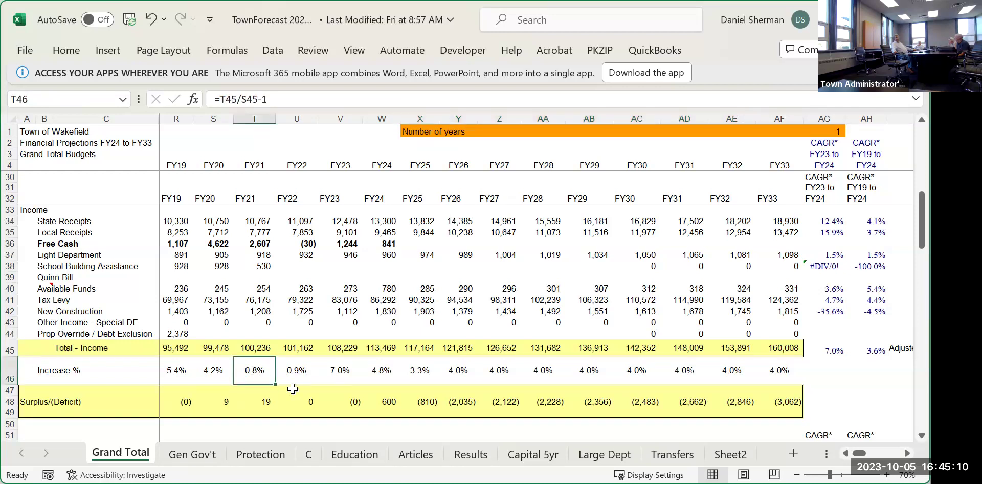
click(299, 373)
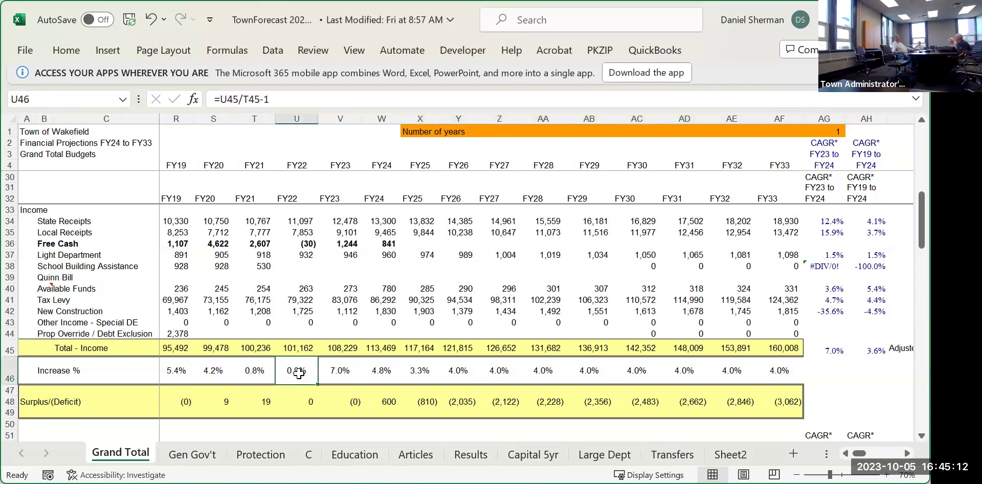
click(338, 372)
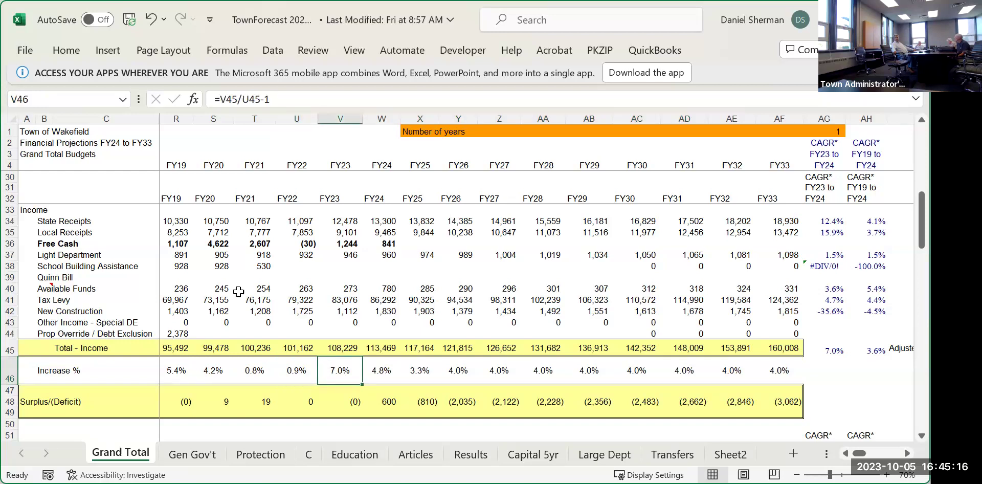
drag(176, 221, 280, 221)
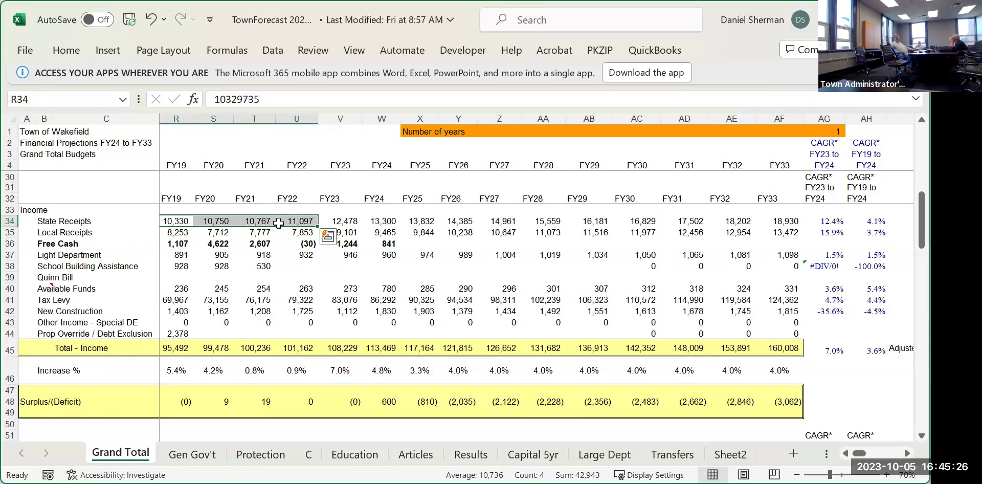
click(342, 221)
Step: Set the FY24 State Receipts amount to 13356886
click(381, 222)
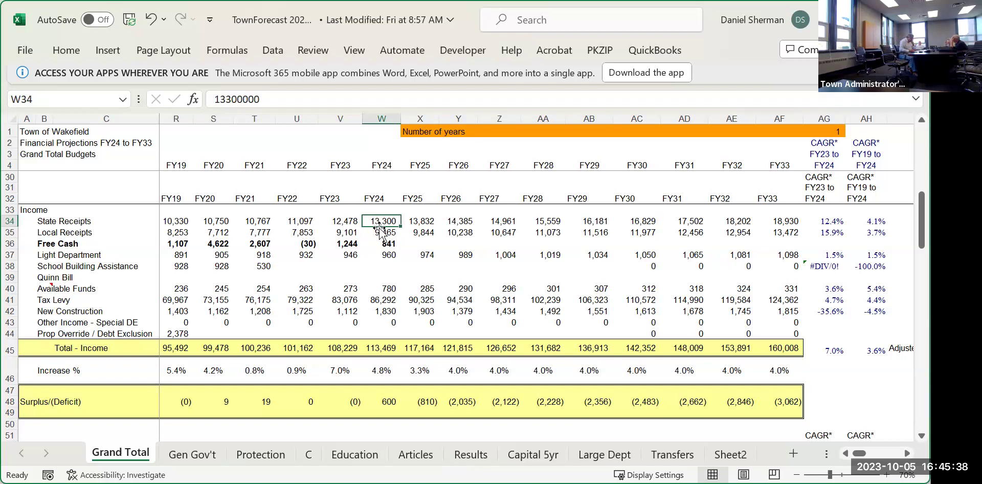
click(279, 98)
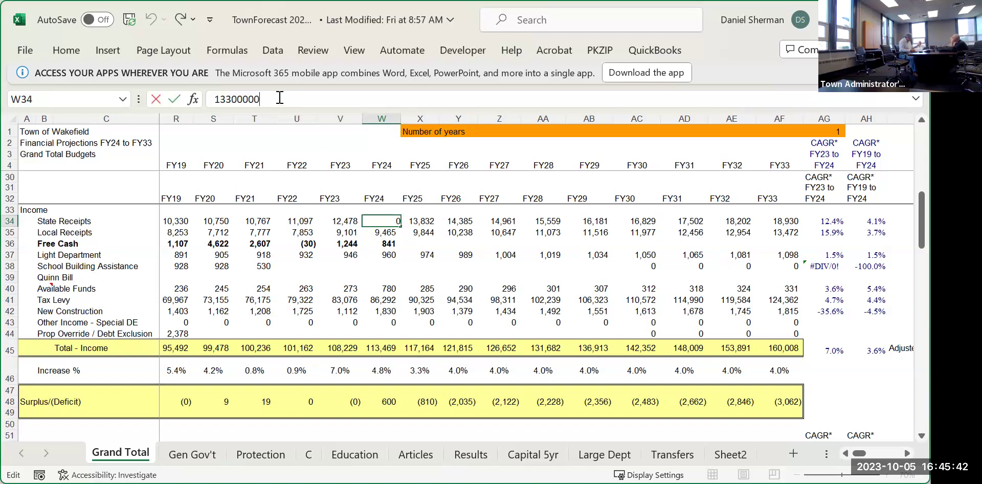
key(BackSpace)
key(BackSpace)
key(BackSpace)
key(BackSpace)
key(BackSpace)
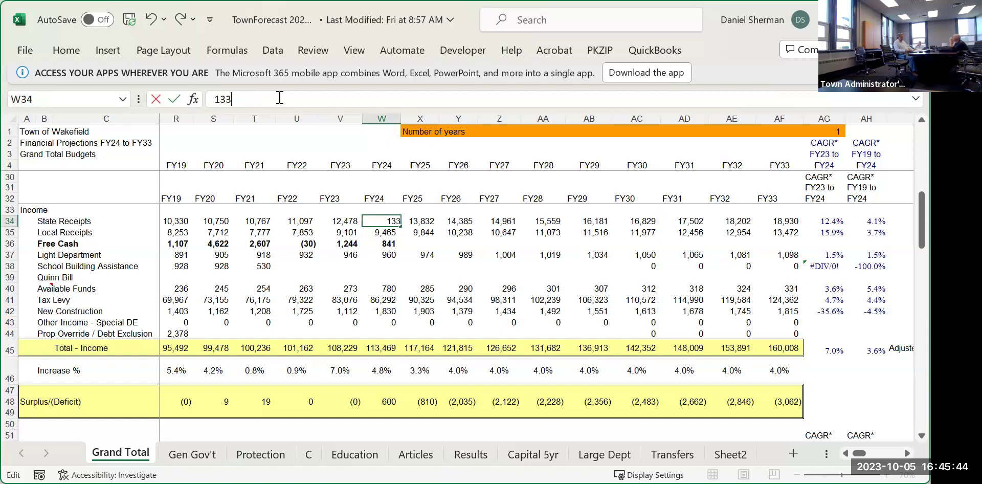
text(56886)
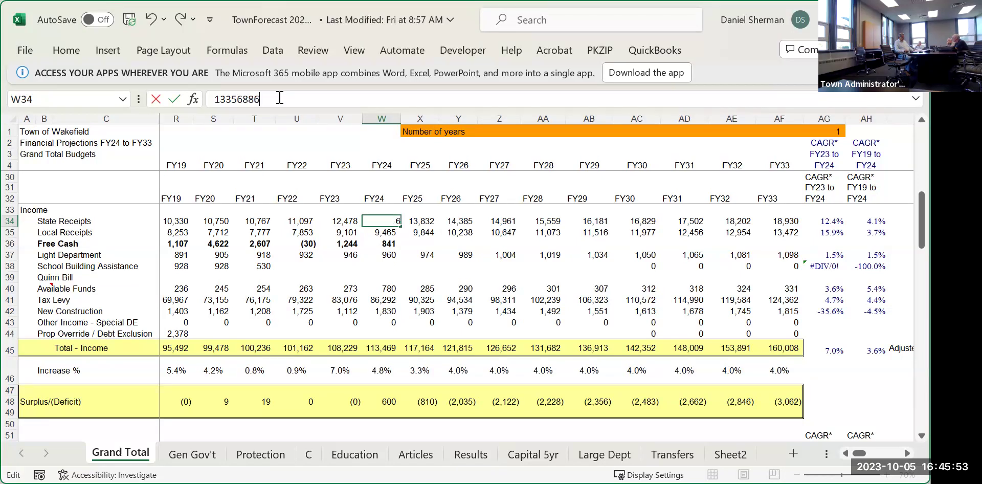
key(Return)
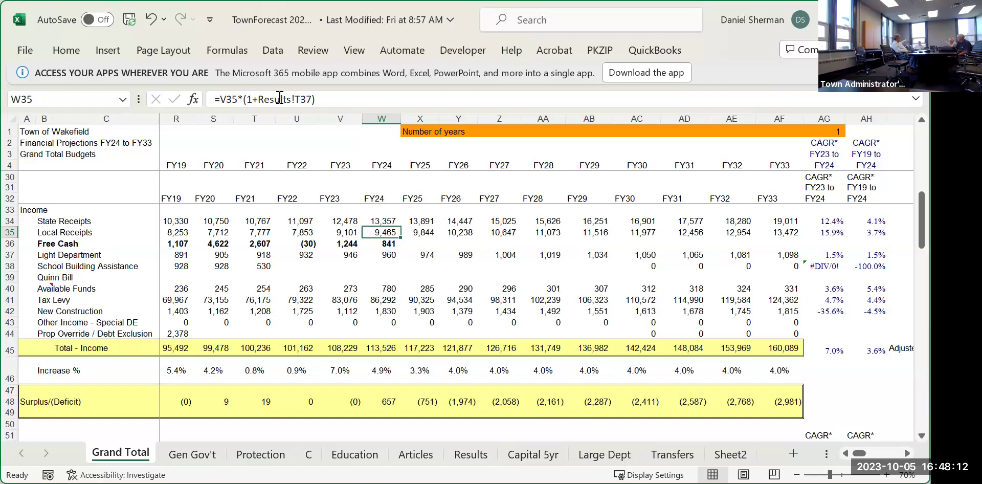
Step: Zero out the FY24 Free Cash income to reveal the shortfall, and set it to 184000 to balance the year
key(Down)
text(0)
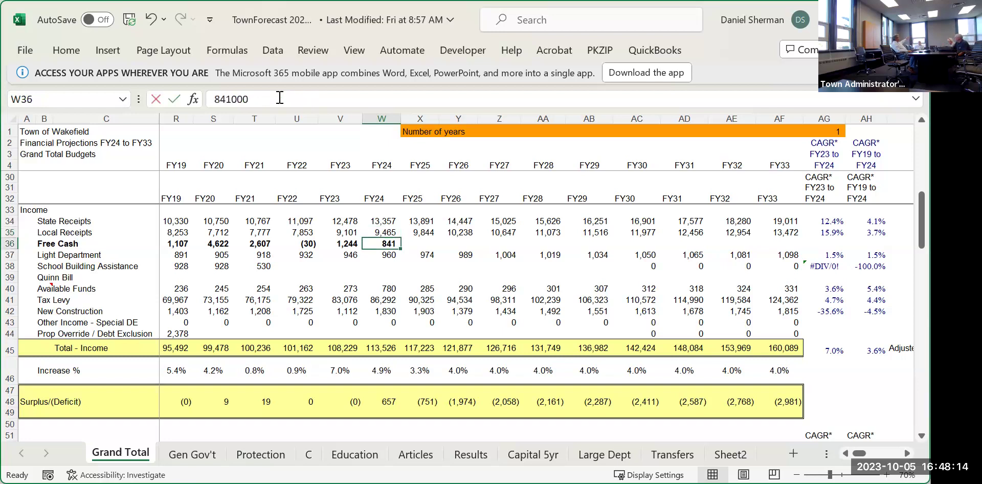
key(Return)
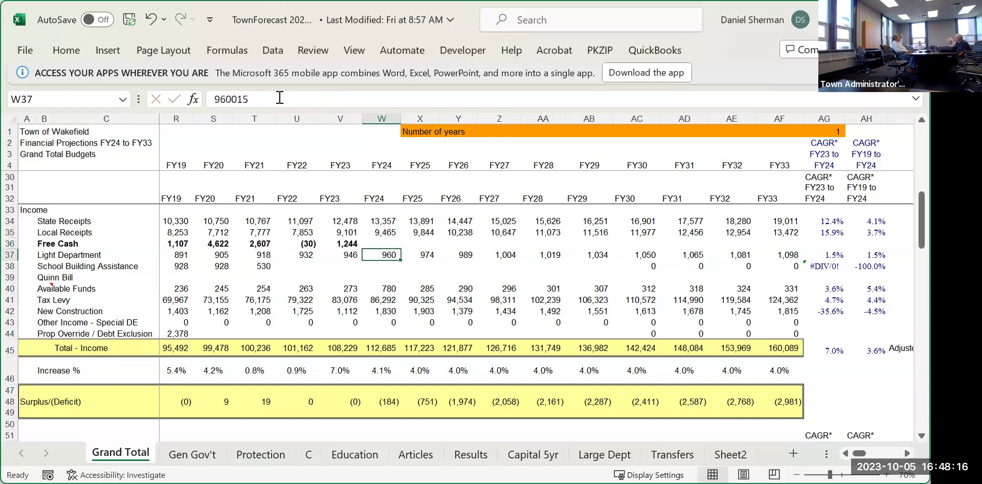
key(Up)
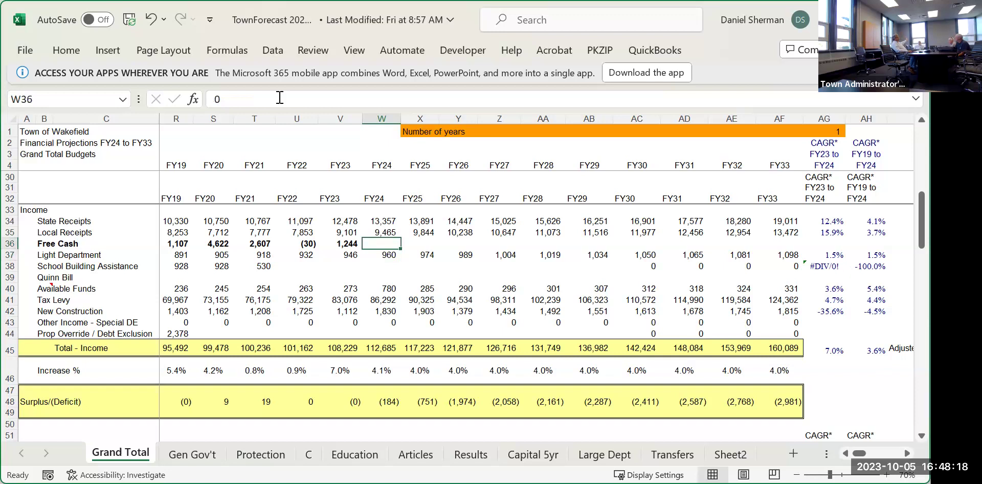
text(18)
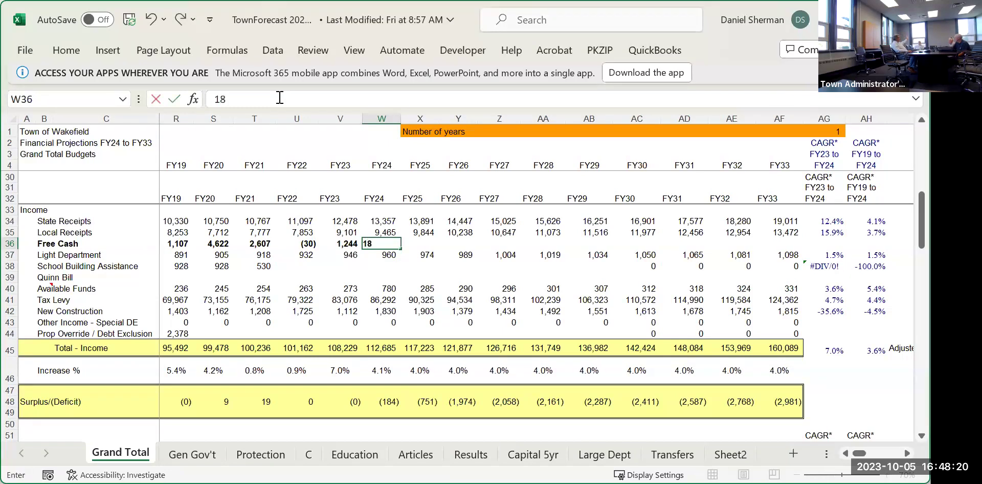
text(4000)
key(Return)
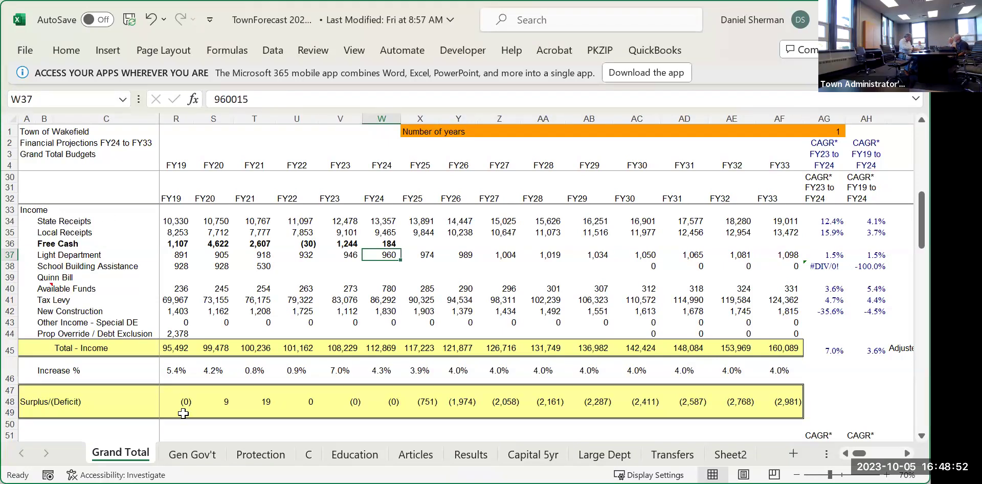
Step: Set the FY25 Schools - PS increase assumption to 5% on the Results sheet, and return to the Grand Total sheet to view the deficits
click(467, 454)
scroll(276, 296, up, 7)
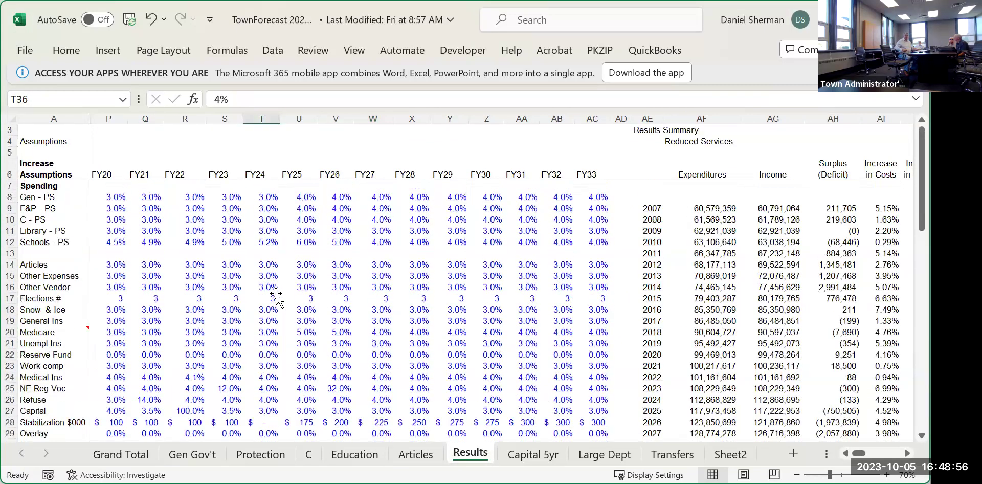
click(302, 197)
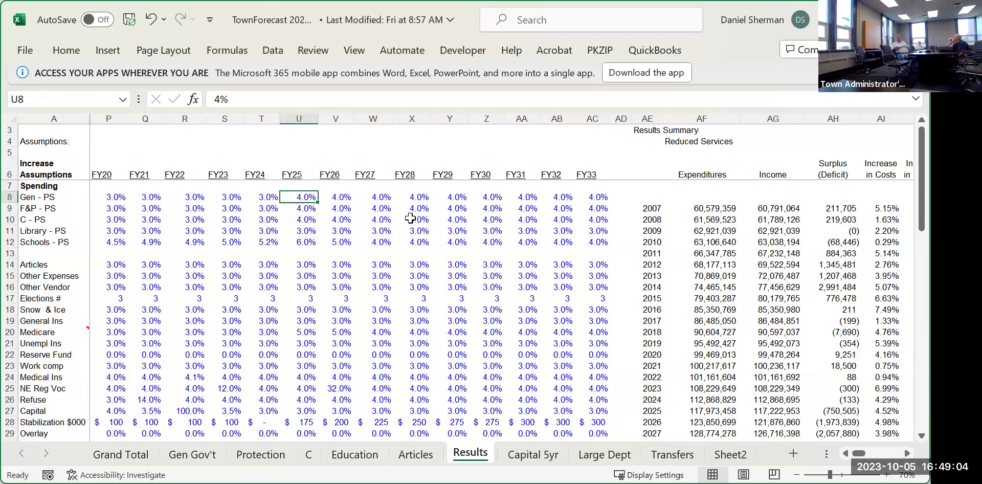
key(Down)
key(Down)
key(Down)
key(Down)
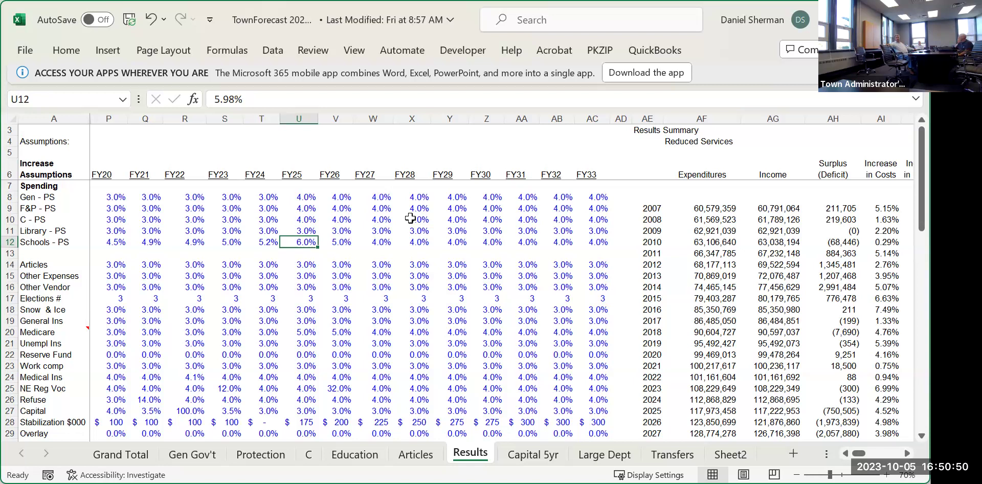
text(5)
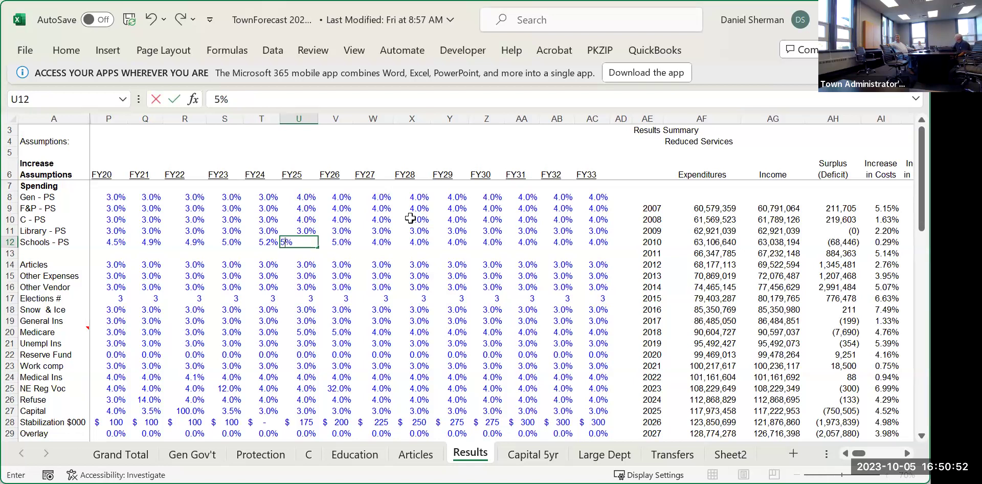
key(Return)
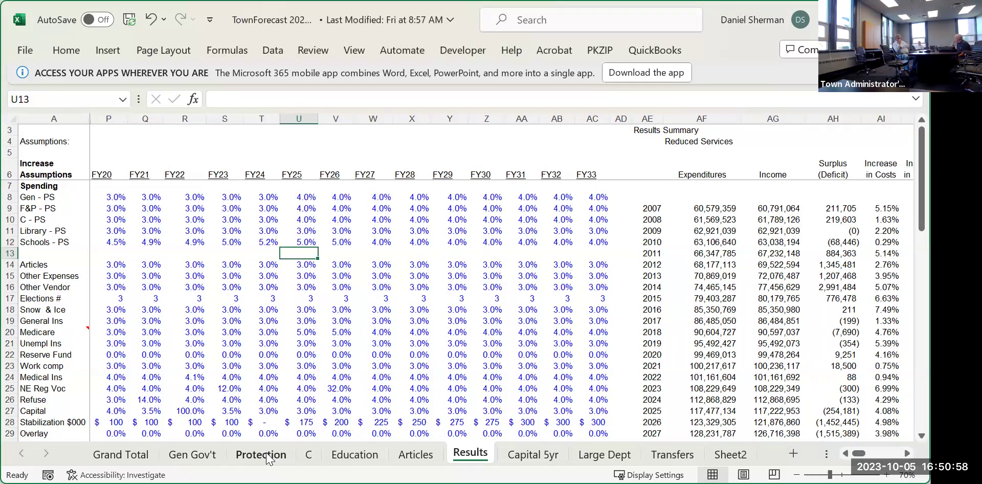
click(135, 458)
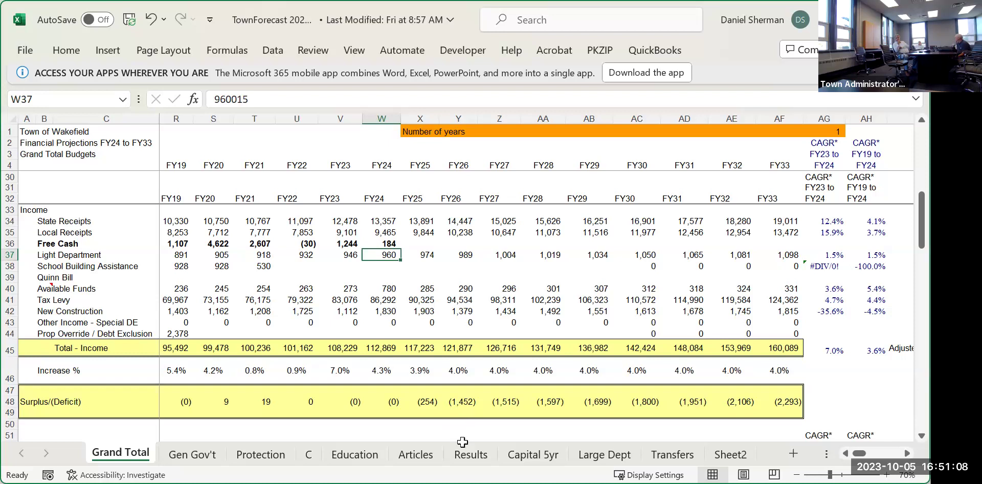
Step: Review the free cash reserve projection further down the Grand Total sheet and inspect the FY24 Change amount
scroll(462, 428, down, 9)
scroll(462, 428, down, 1)
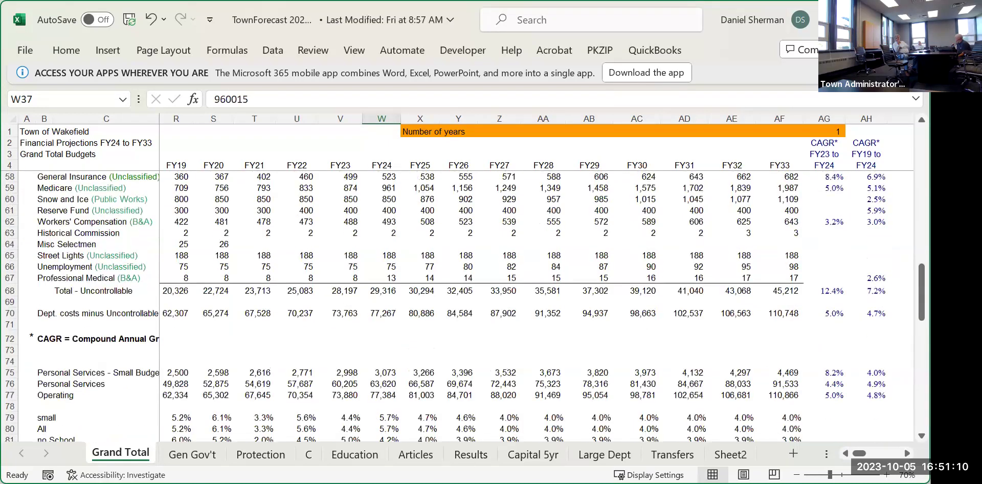
scroll(463, 402, down, 3)
scroll(464, 402, down, 2)
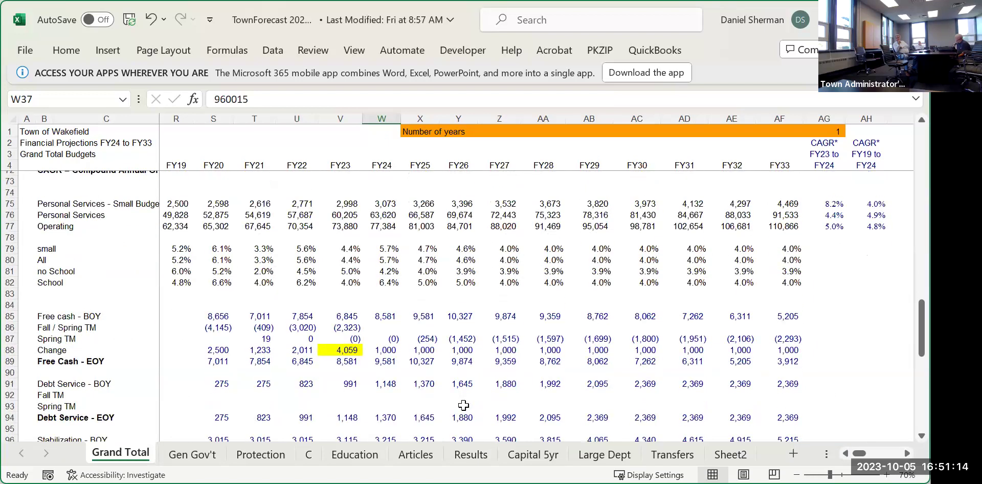
click(420, 351)
click(386, 351)
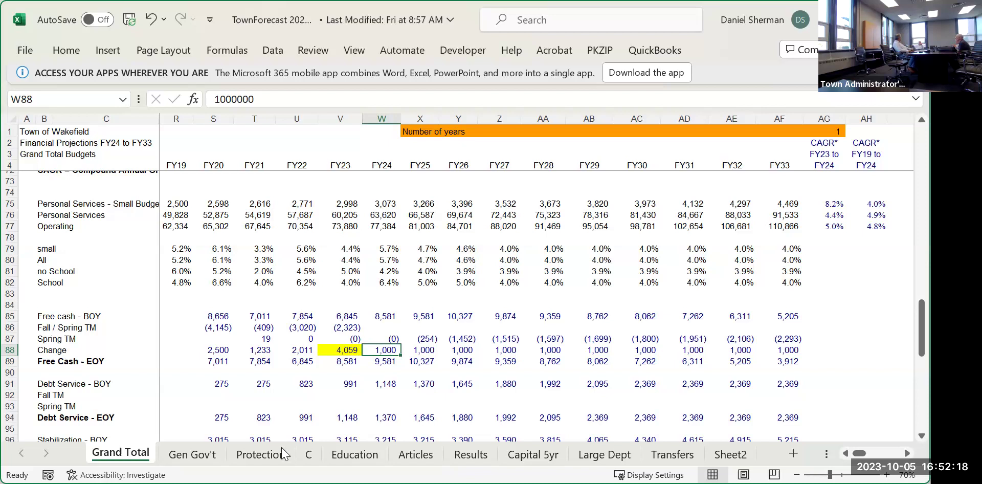
Step: Open the Protection sheet and examine the FY24 Police Personal Services formula alongside the neighbouring fiscal years
key(ctrl+Page_Down)
key(ctrl+Page_Down)
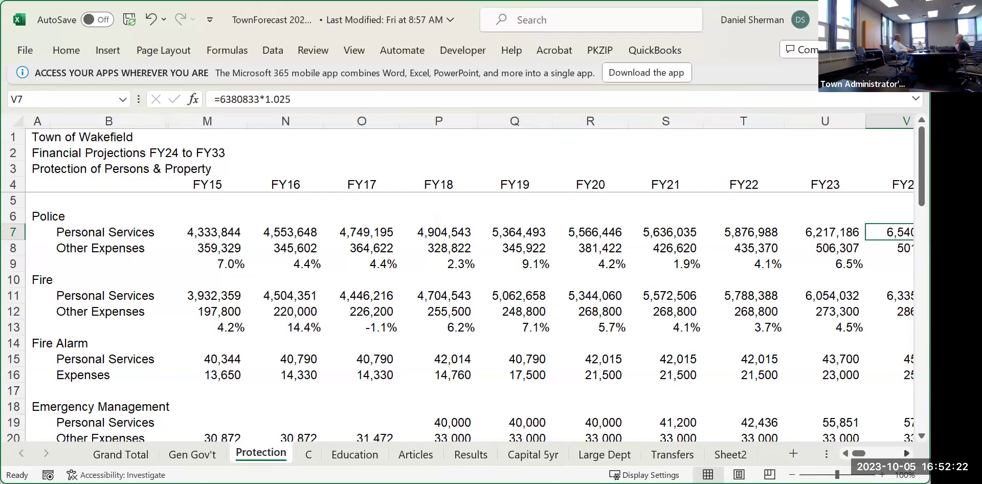
scroll(469, 278, right, 3)
scroll(359, 255, right, 1)
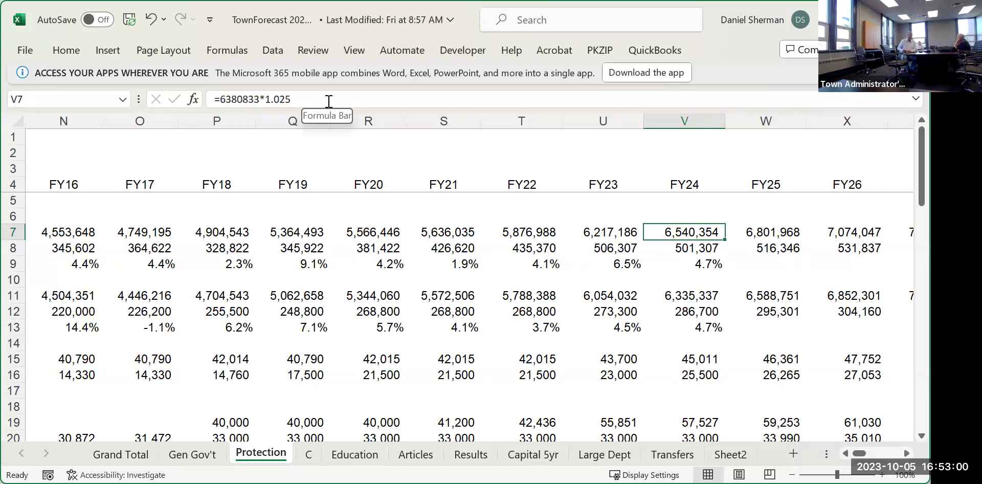
Step: Return to the Grand Total sheet and review it from the free cash projection back up to the departmental expenditures
click(107, 457)
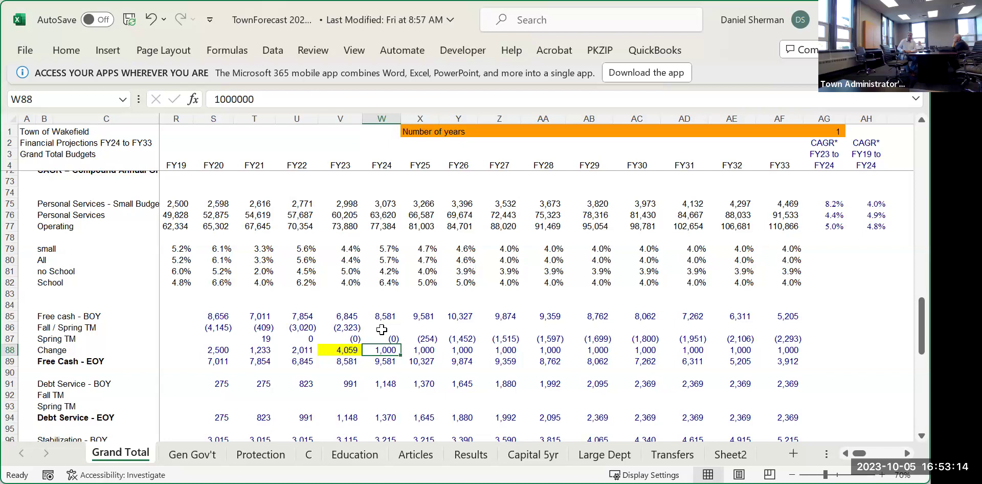
scroll(382, 329, up, 2)
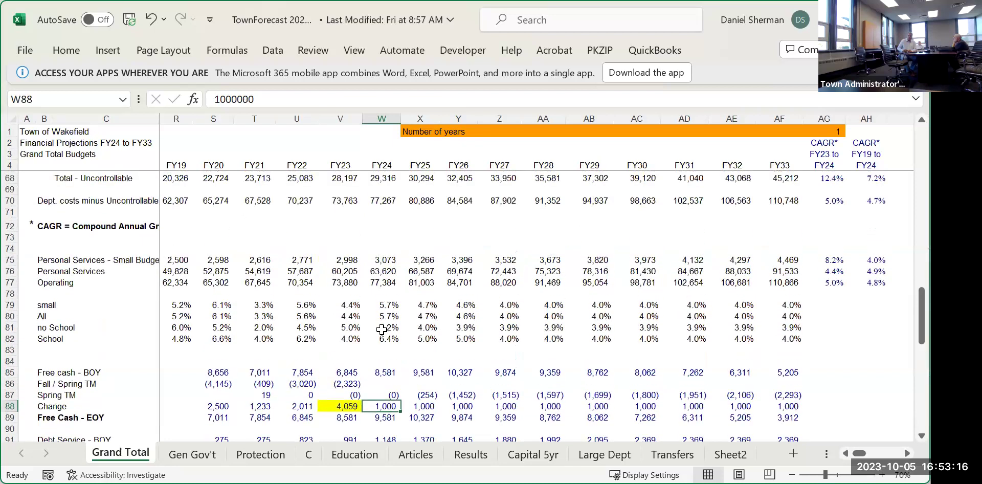
scroll(381, 329, down, 2)
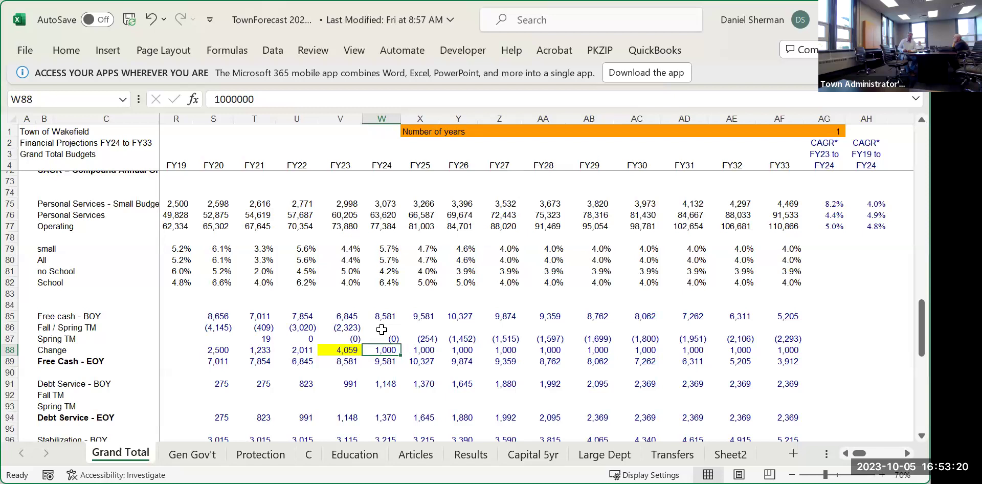
scroll(381, 330, up, 5)
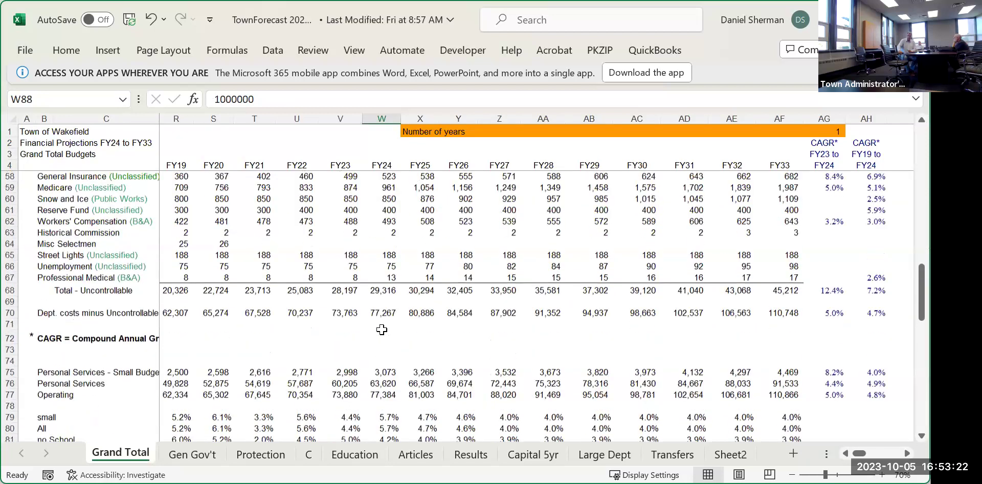
scroll(381, 329, up, 6)
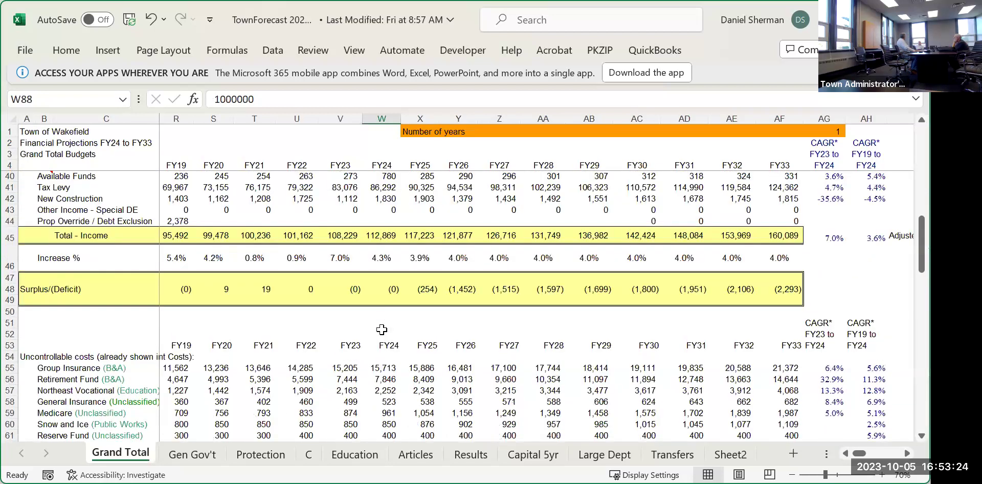
scroll(381, 329, up, 9)
scroll(381, 329, up, 2)
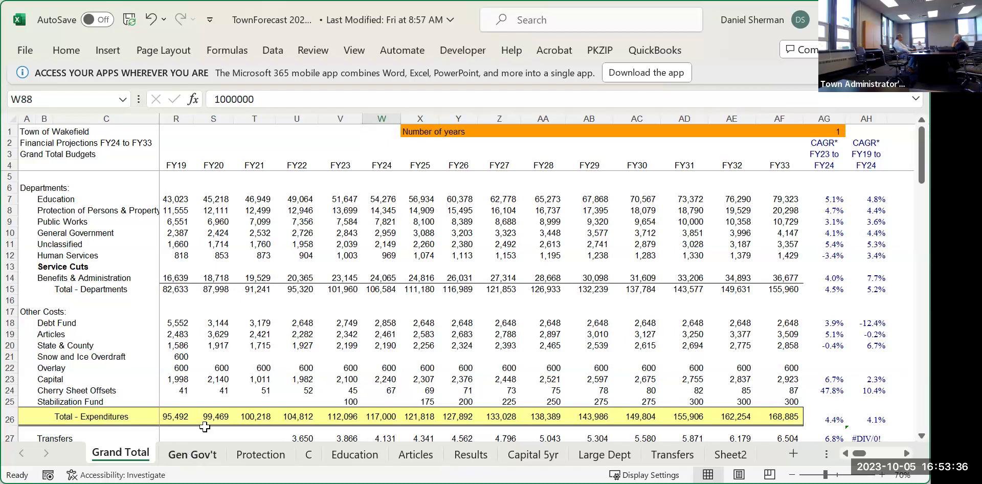
Step: Find the Human Services budget on sheet C and compare the Veteran's Other Expenses for FY23 and FY24
click(189, 454)
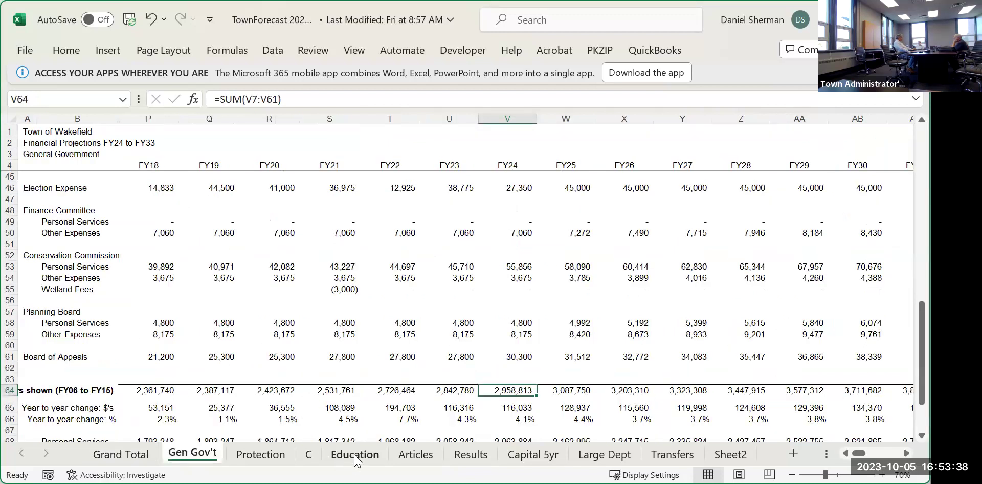
click(308, 454)
scroll(230, 352, down, 3)
scroll(237, 348, up, 5)
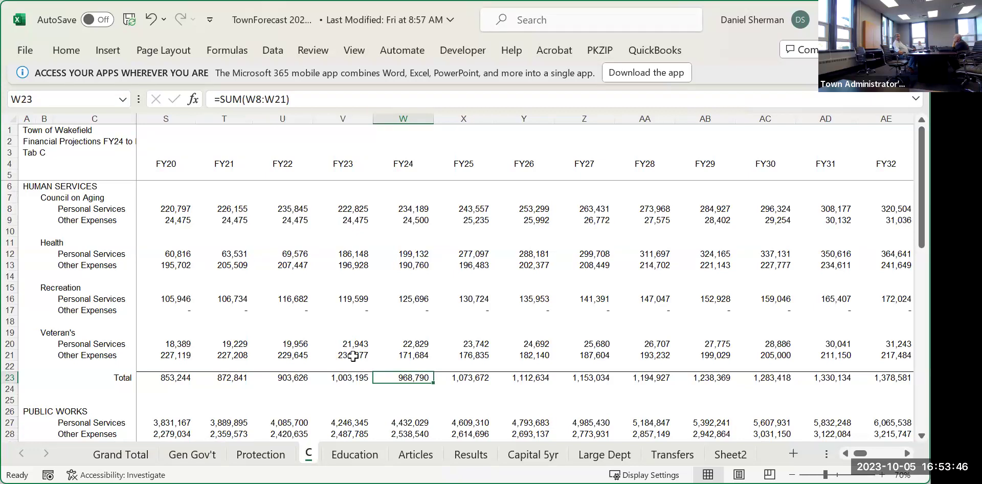
click(362, 355)
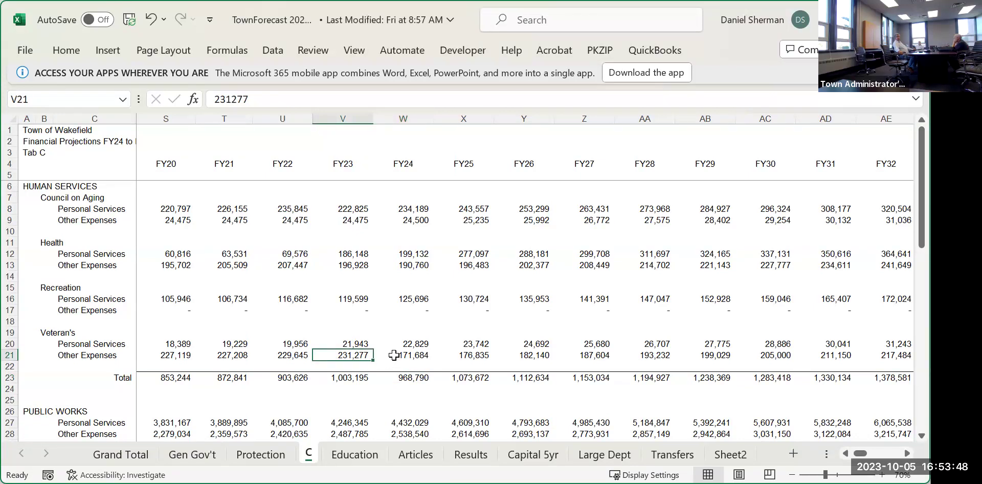
click(394, 355)
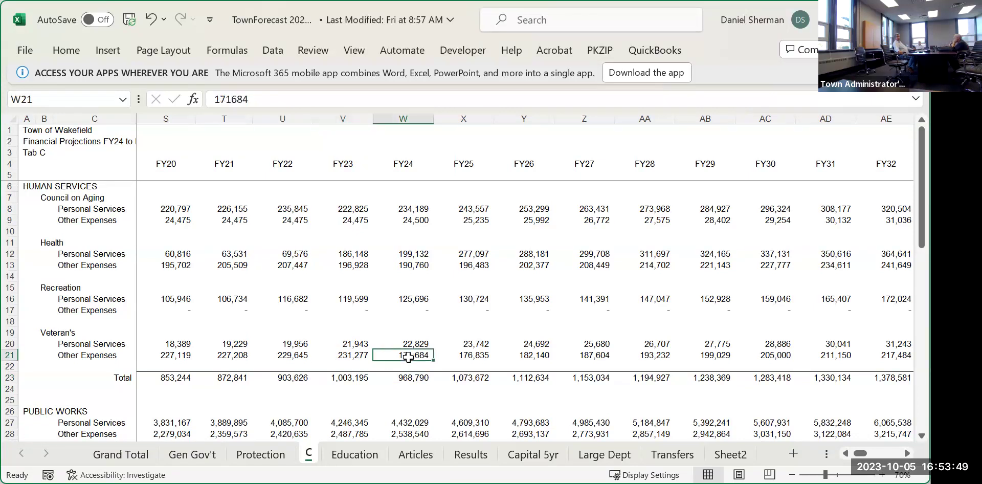
Step: Check the FY25 Veteran's Other Expenses formula against the FY24 amount, and return to the Grand Total sheet
click(471, 355)
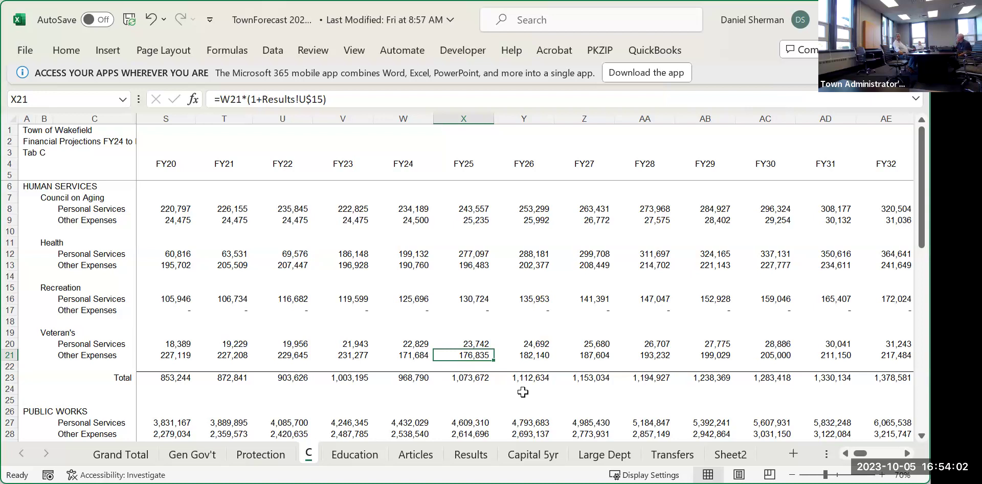
key(Left)
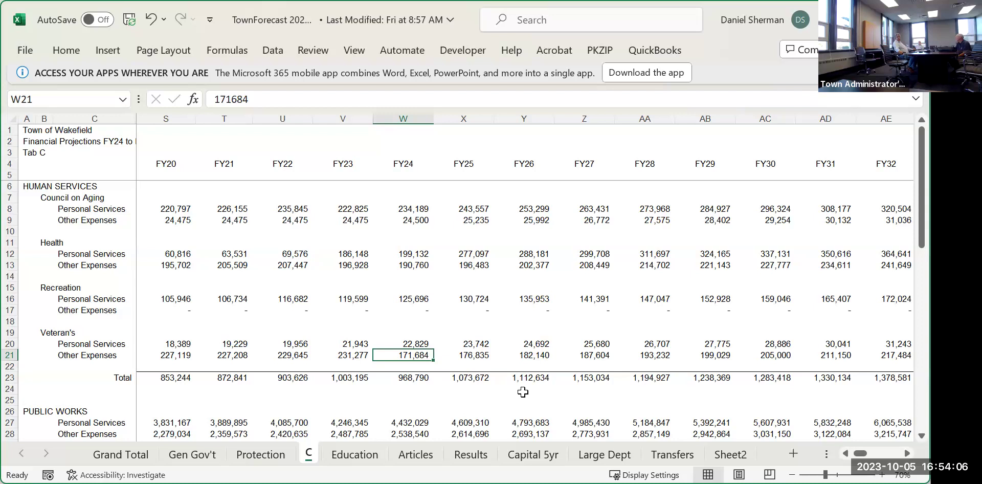
key(Right)
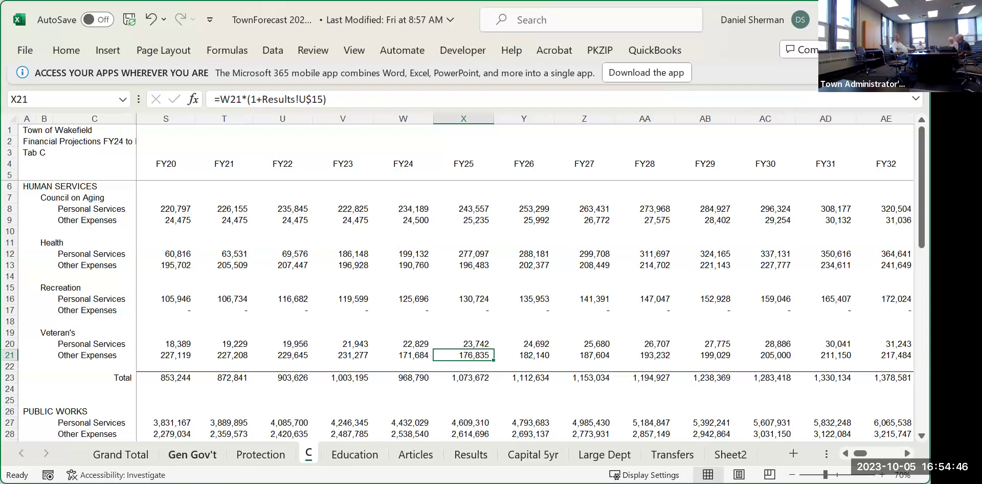
click(121, 454)
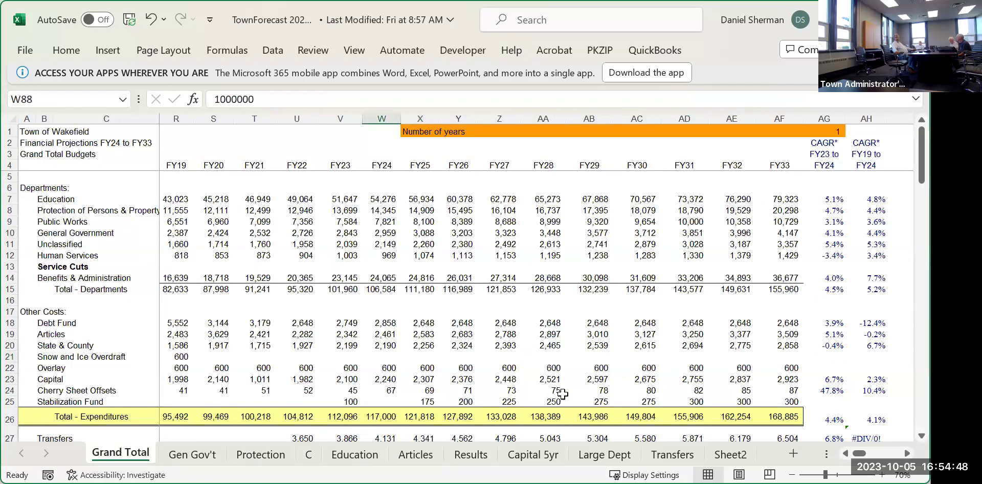